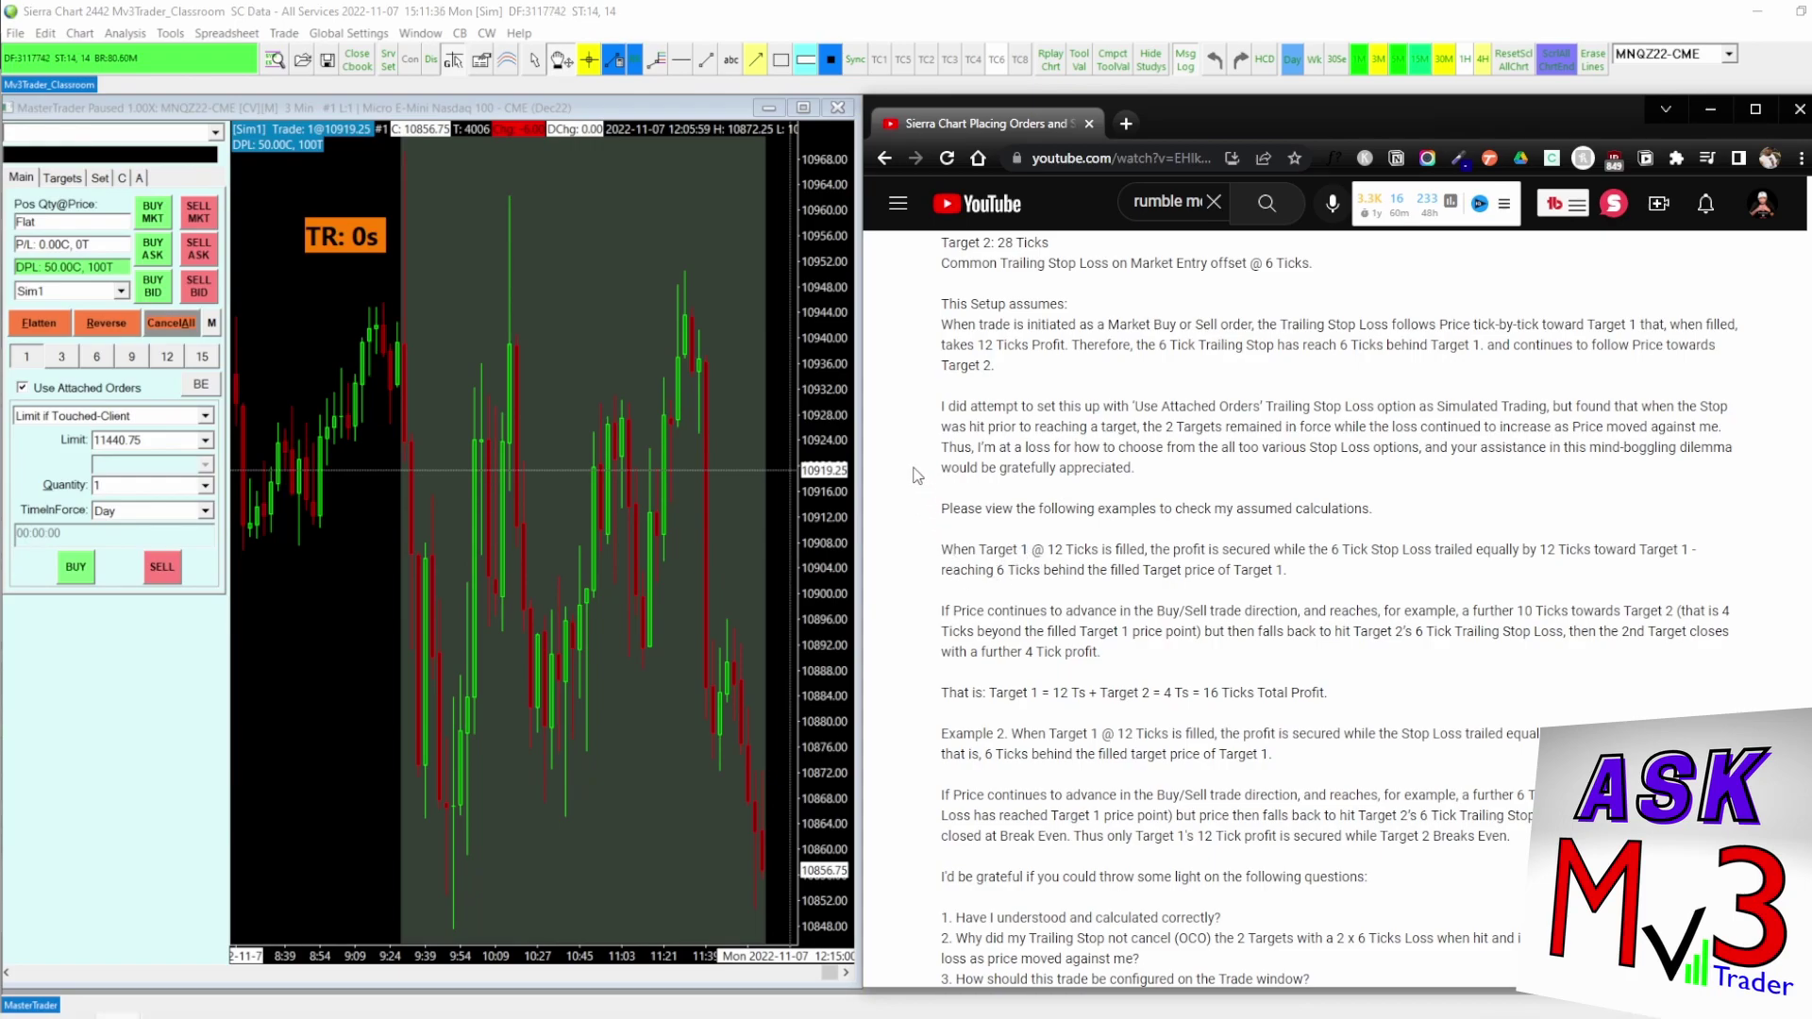
Pick the red rectangle from the screen annotation tool over the YouTube page.
left_click(291, 498)
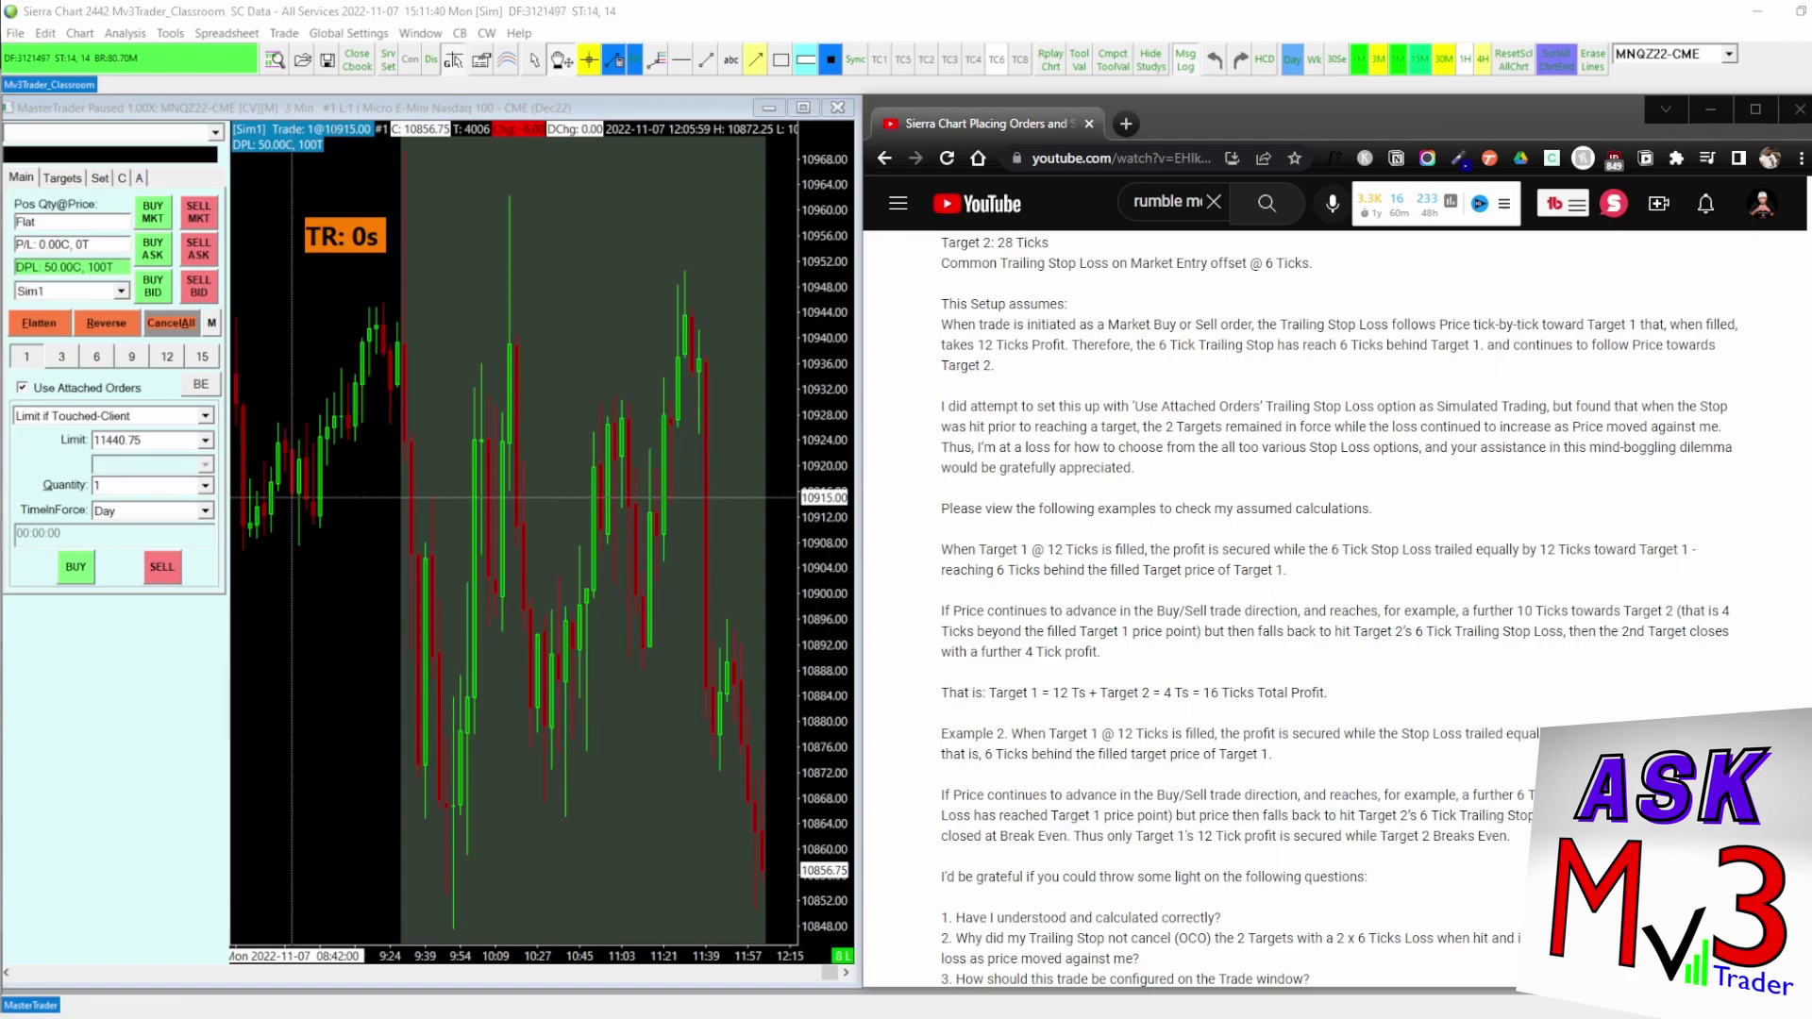
Draw a red box around the viewer's 'I did attempt…' trailing stop paragraph.
mouse_move(918, 380)
left_mouse_down()
mouse_move(1705, 528)
mouse_move(1747, 503)
left_mouse_up()
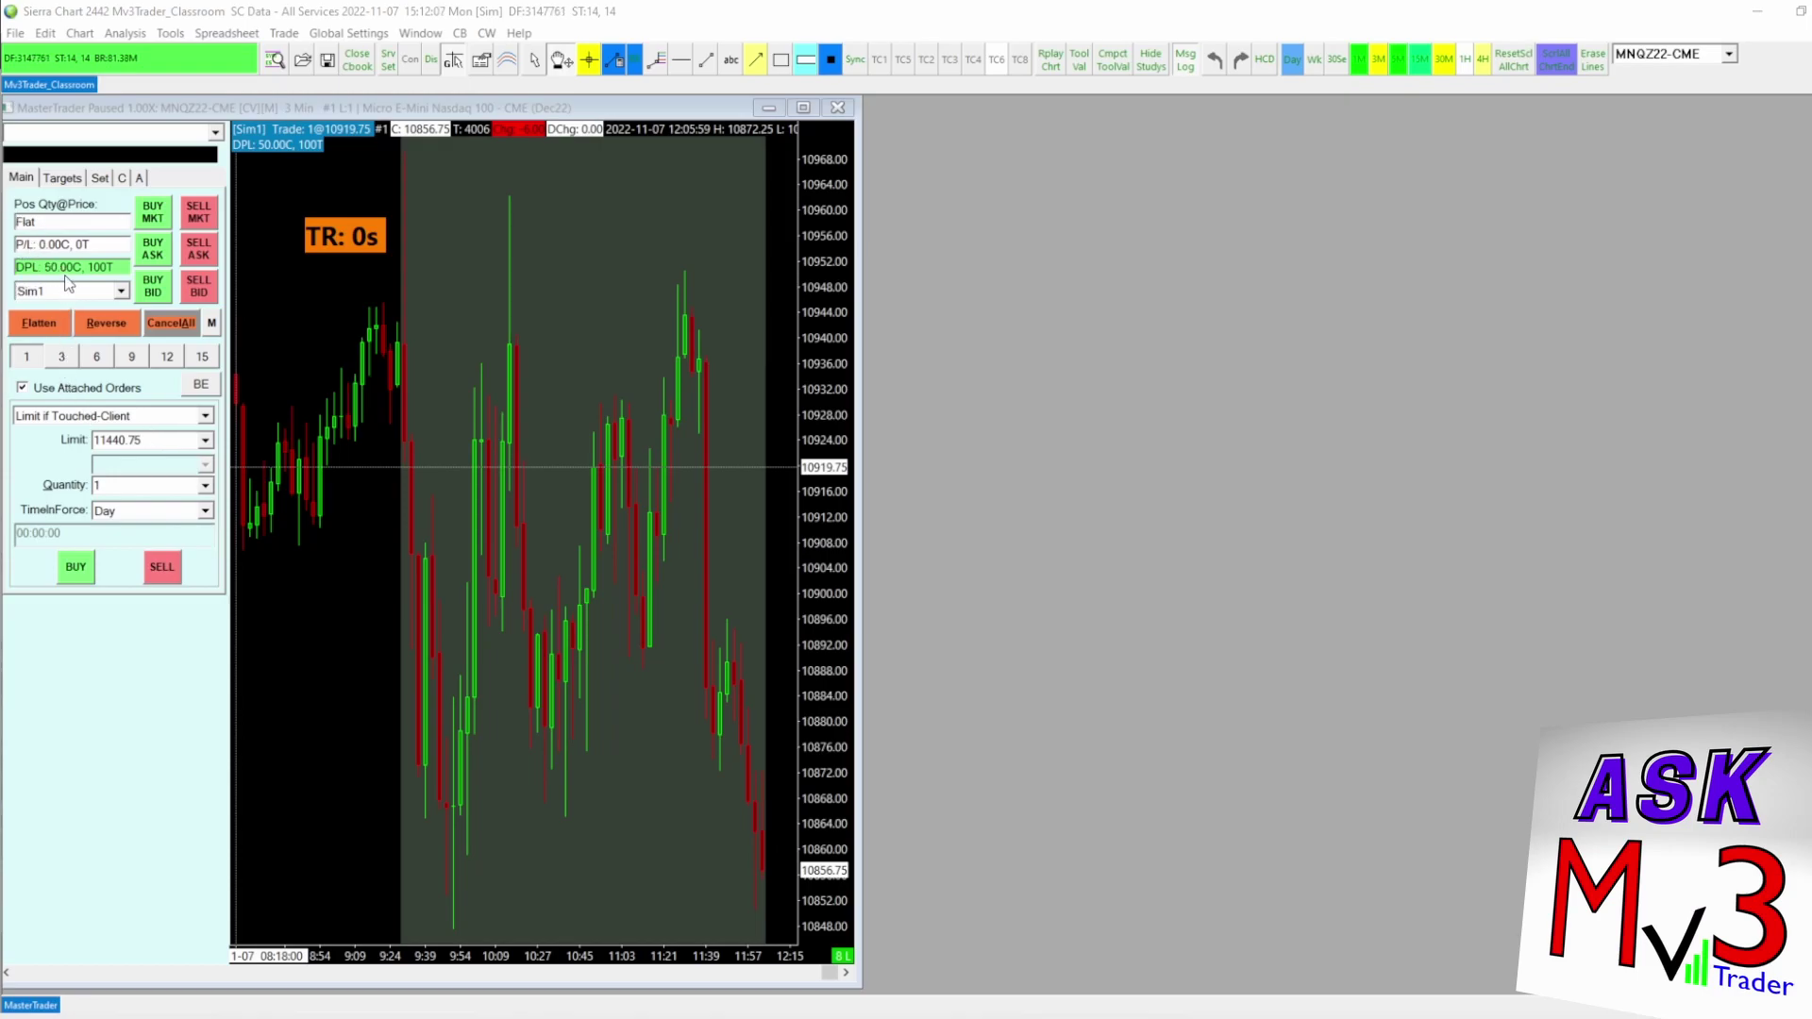
On the Targets tab, add two more attached order entries.
left_click(63, 178)
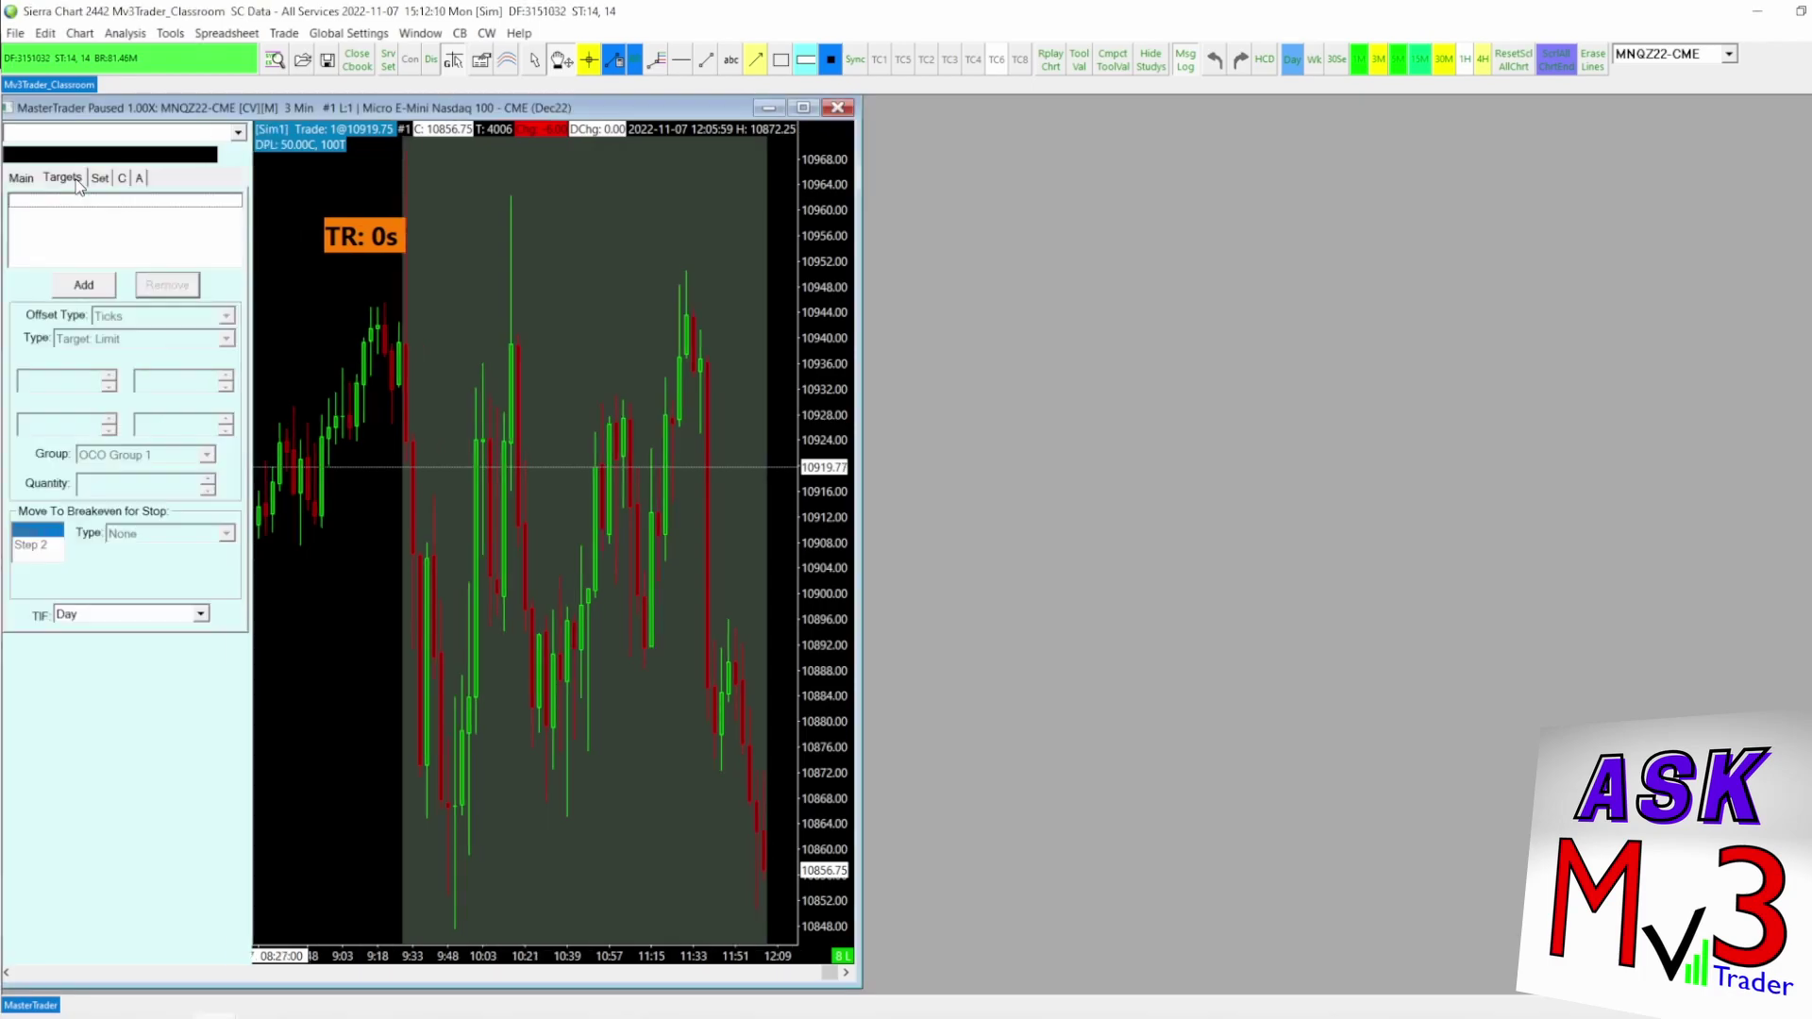
left_click(92, 294)
left_click(91, 293)
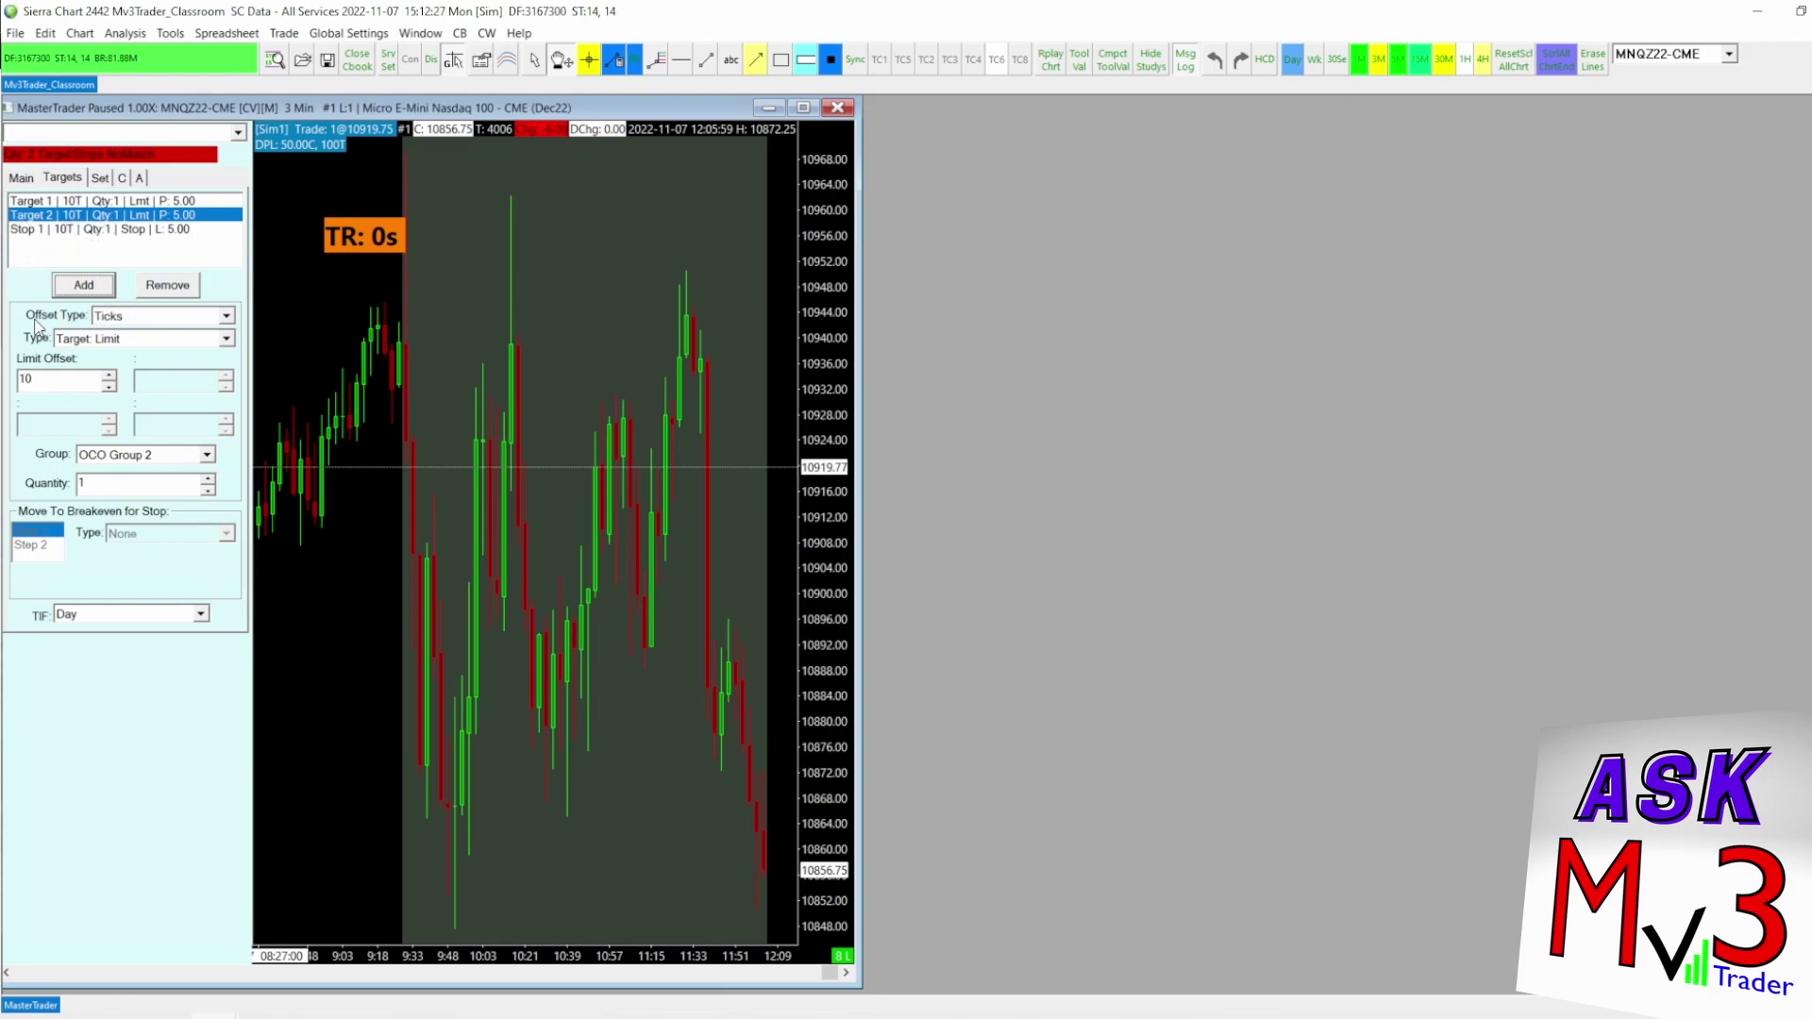
Set Target 1 to 12 ticks, Target 2 to 28 ticks and Stop 1 to 60 ticks.
left_click(38, 377)
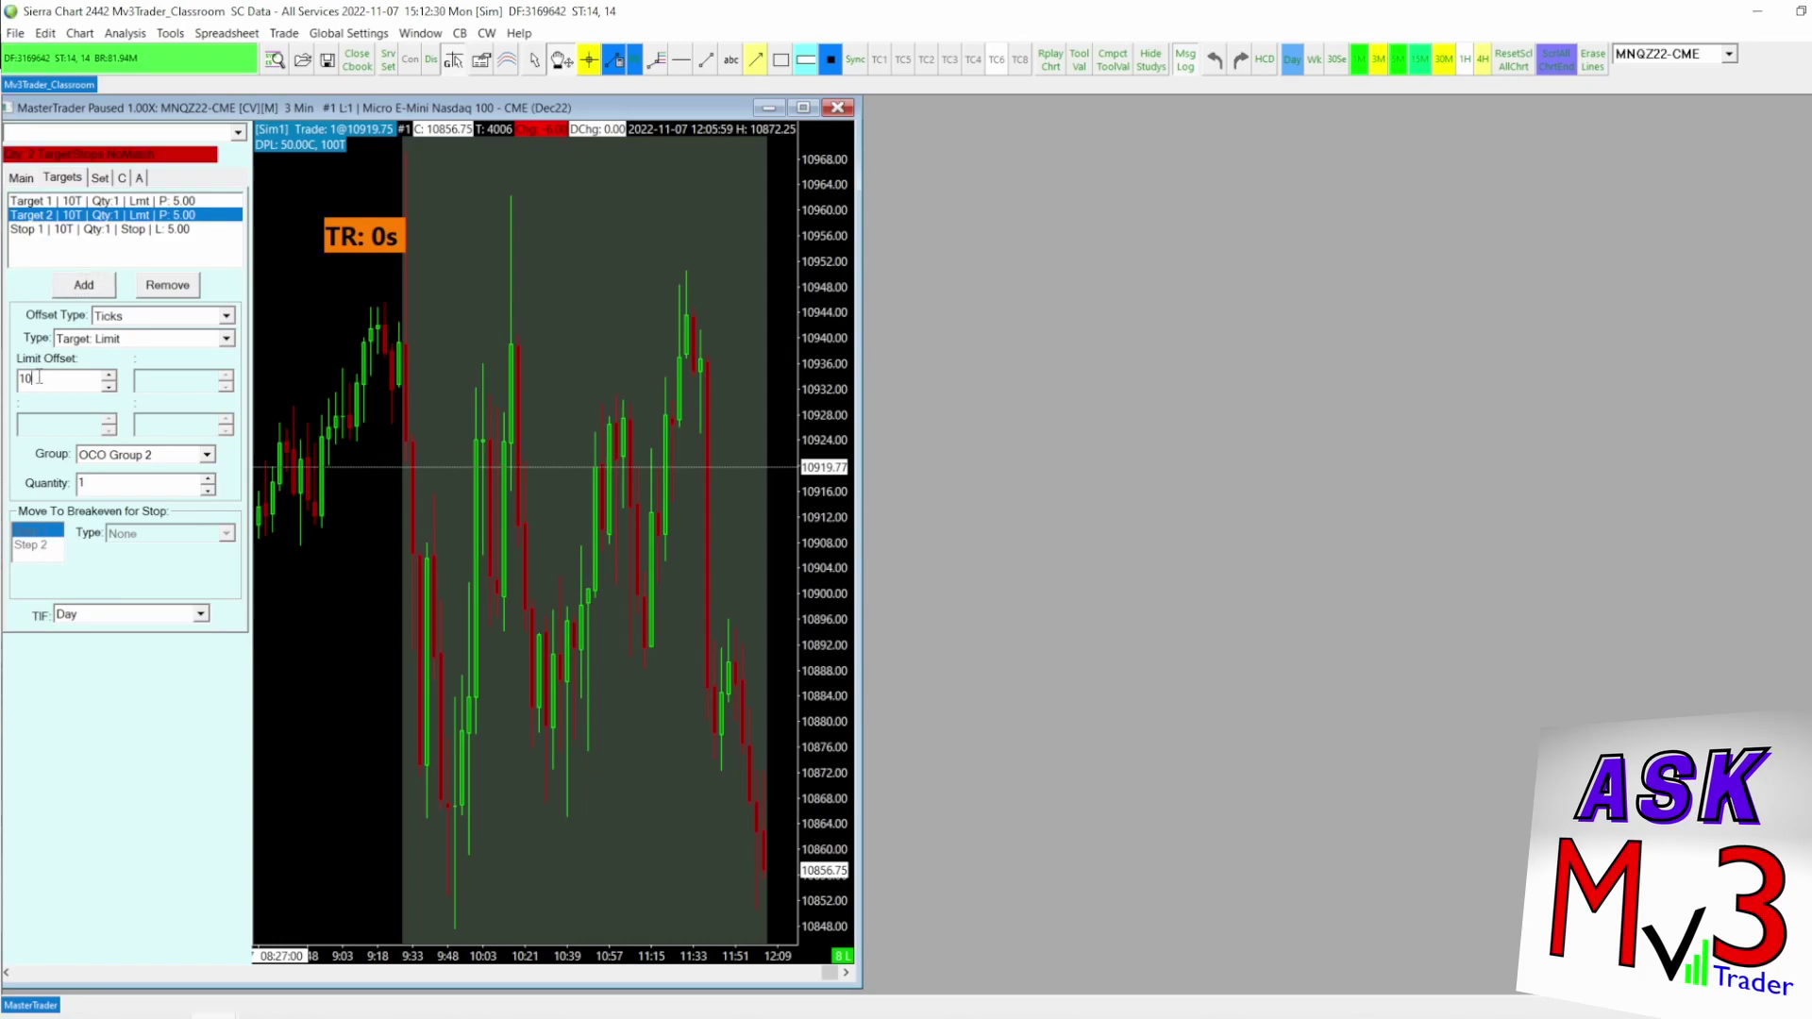
left_click(49, 202)
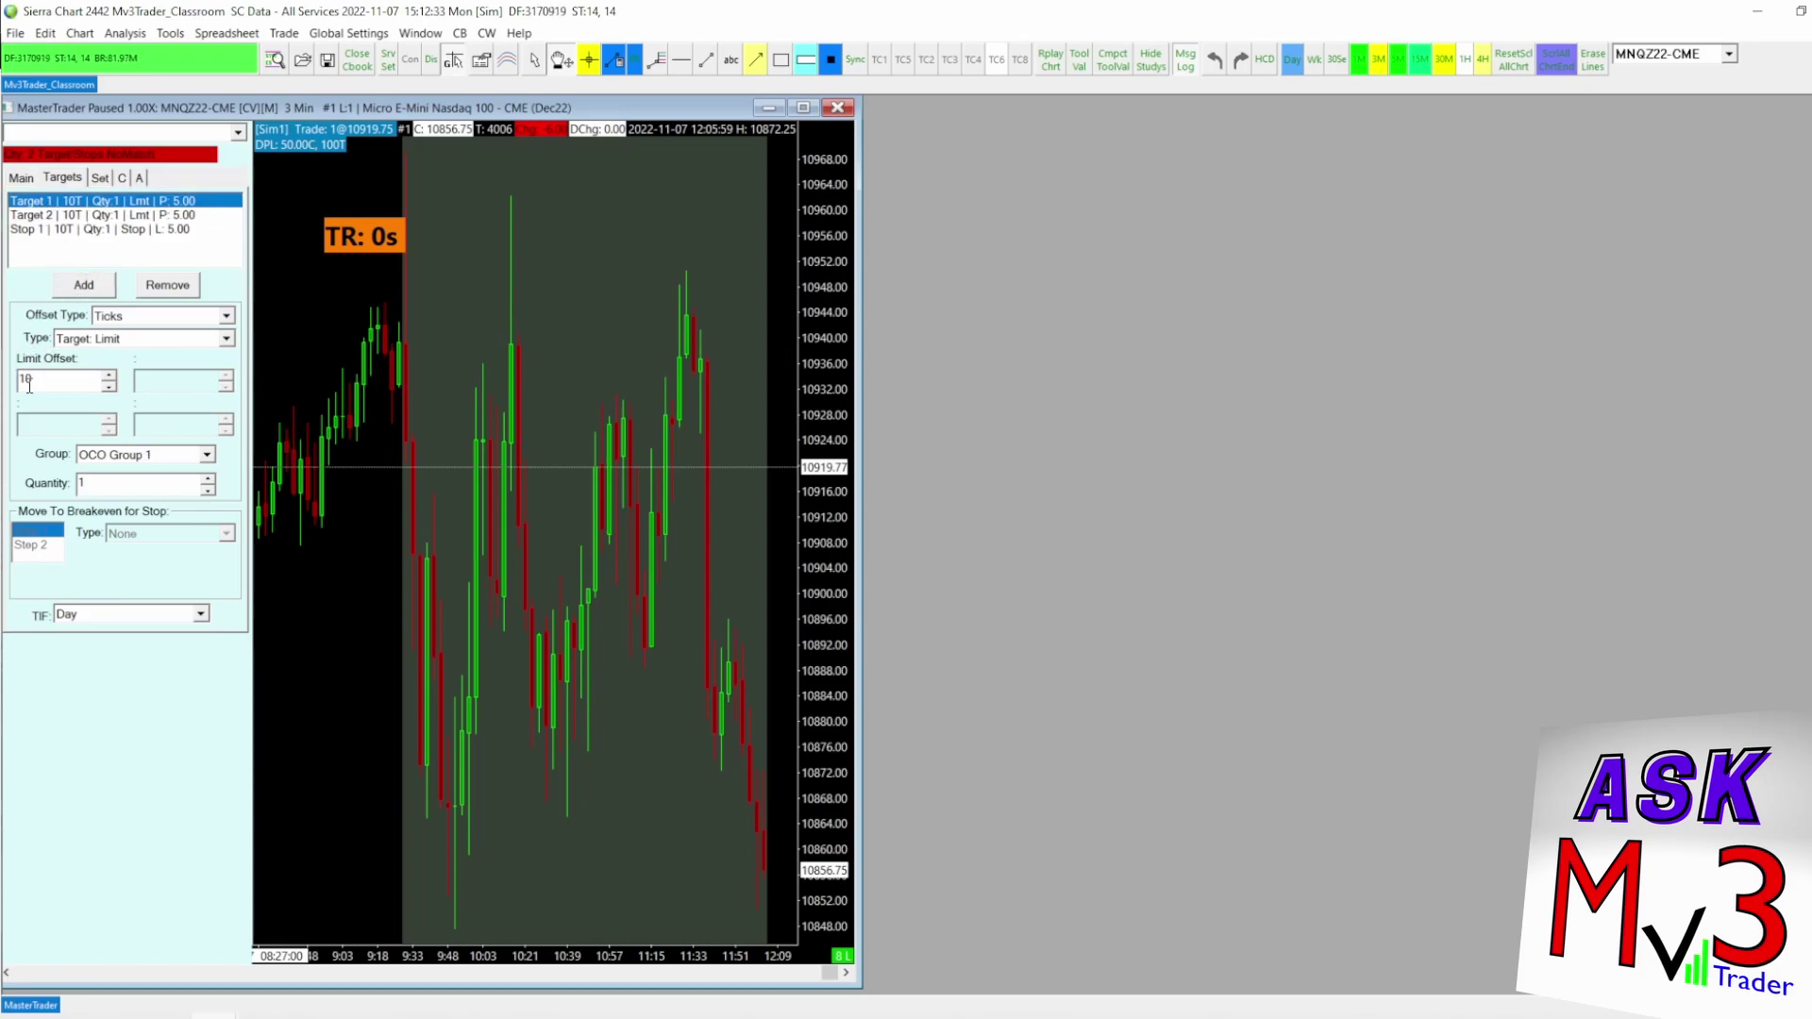
key("BackSpace")
type("2")
left_click(90, 215)
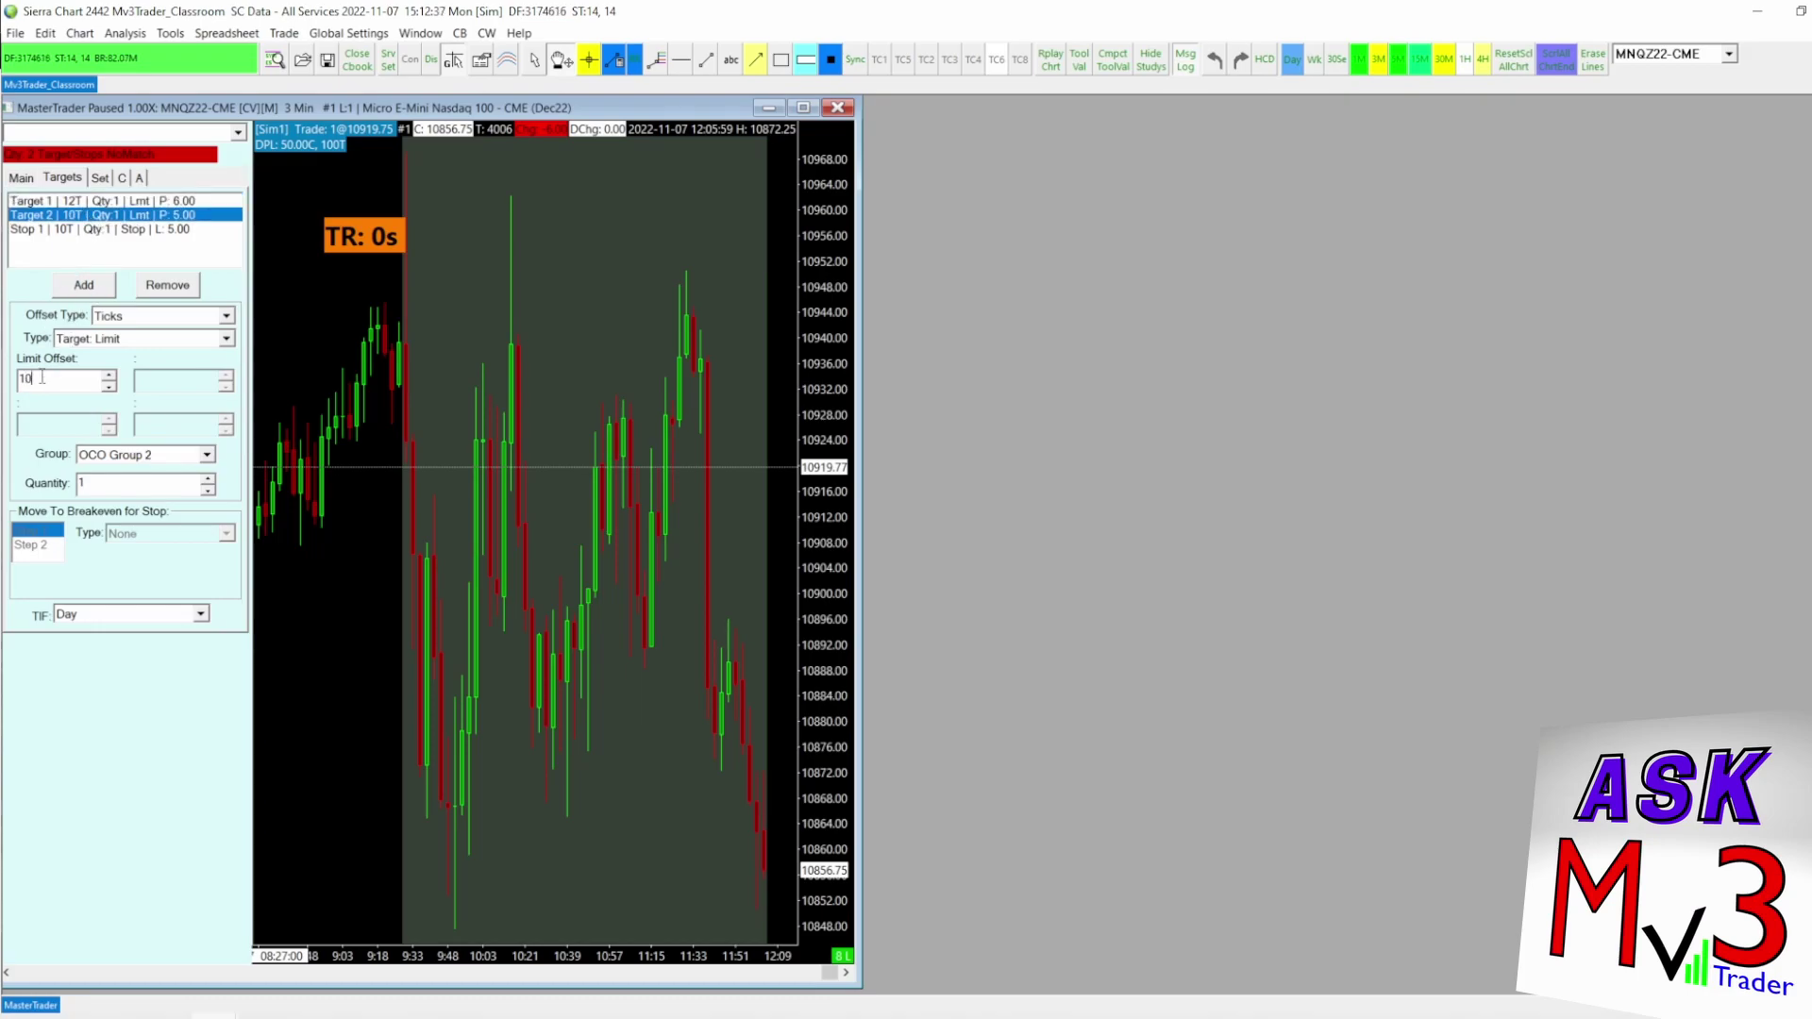
type("28")
left_click(71, 230)
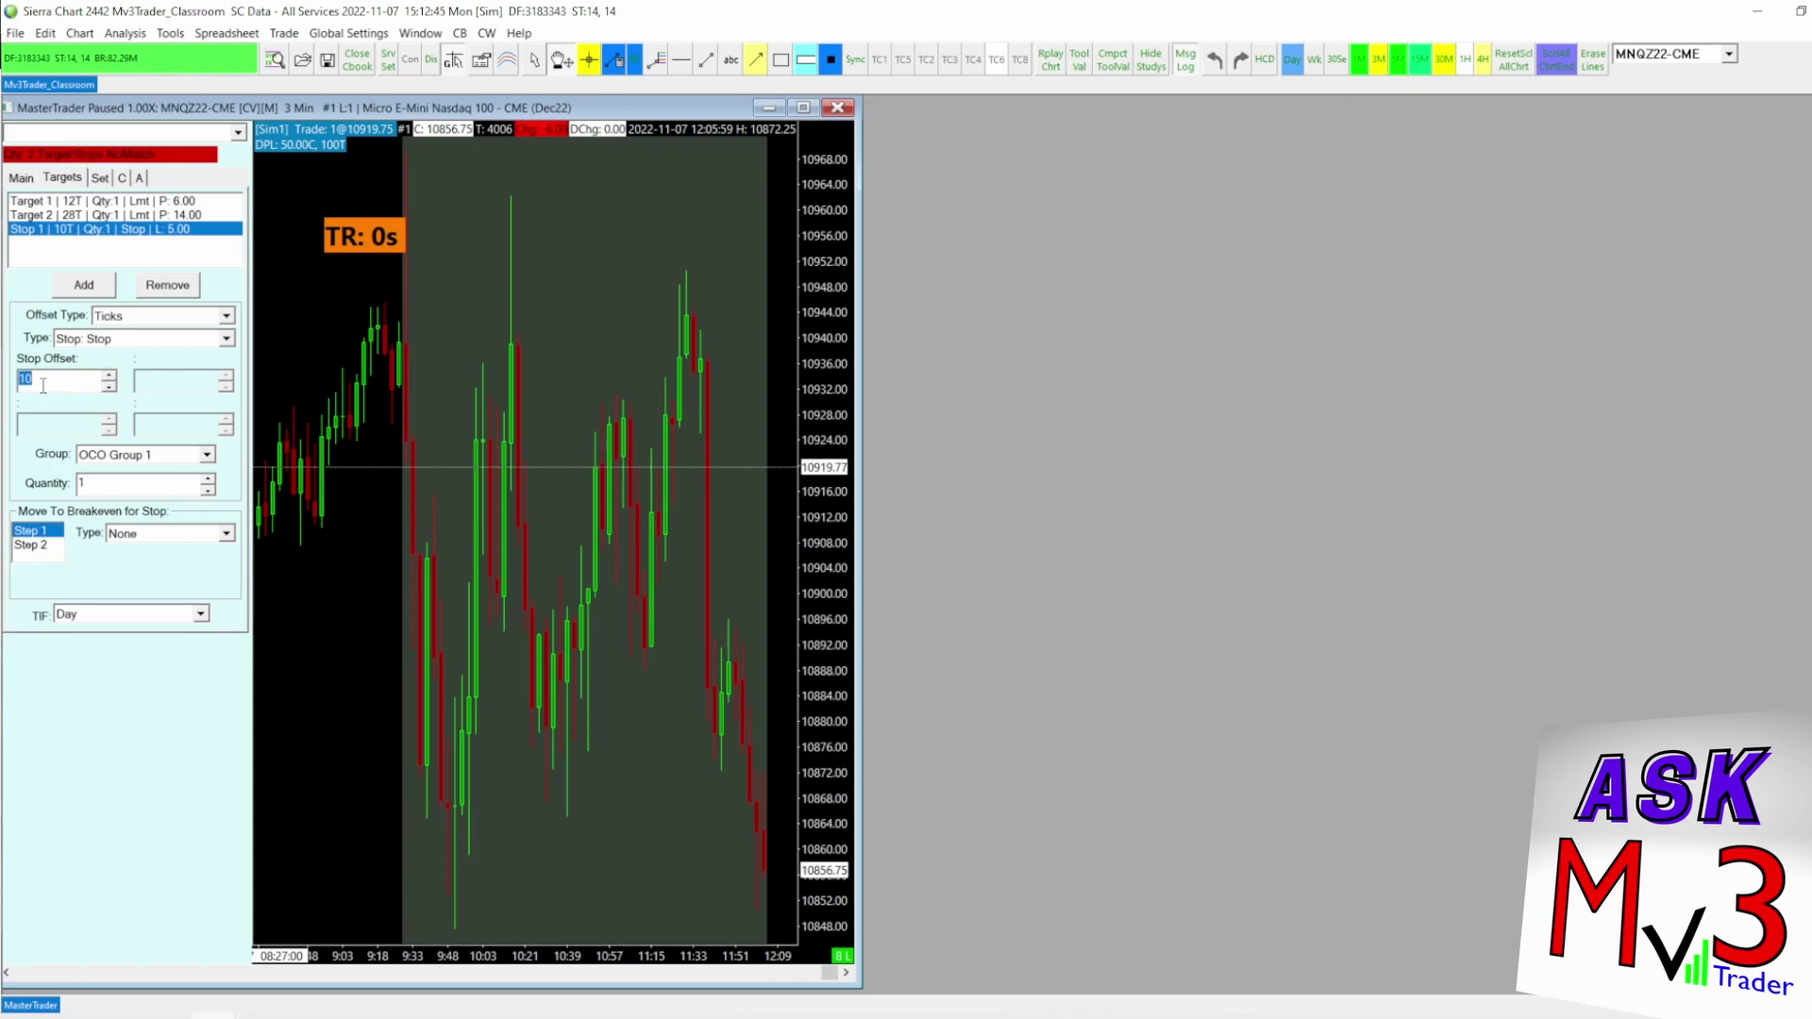
type("60")
Make Stop 1 a trailing stop assigned to All OCO Groups.
left_click(231, 338)
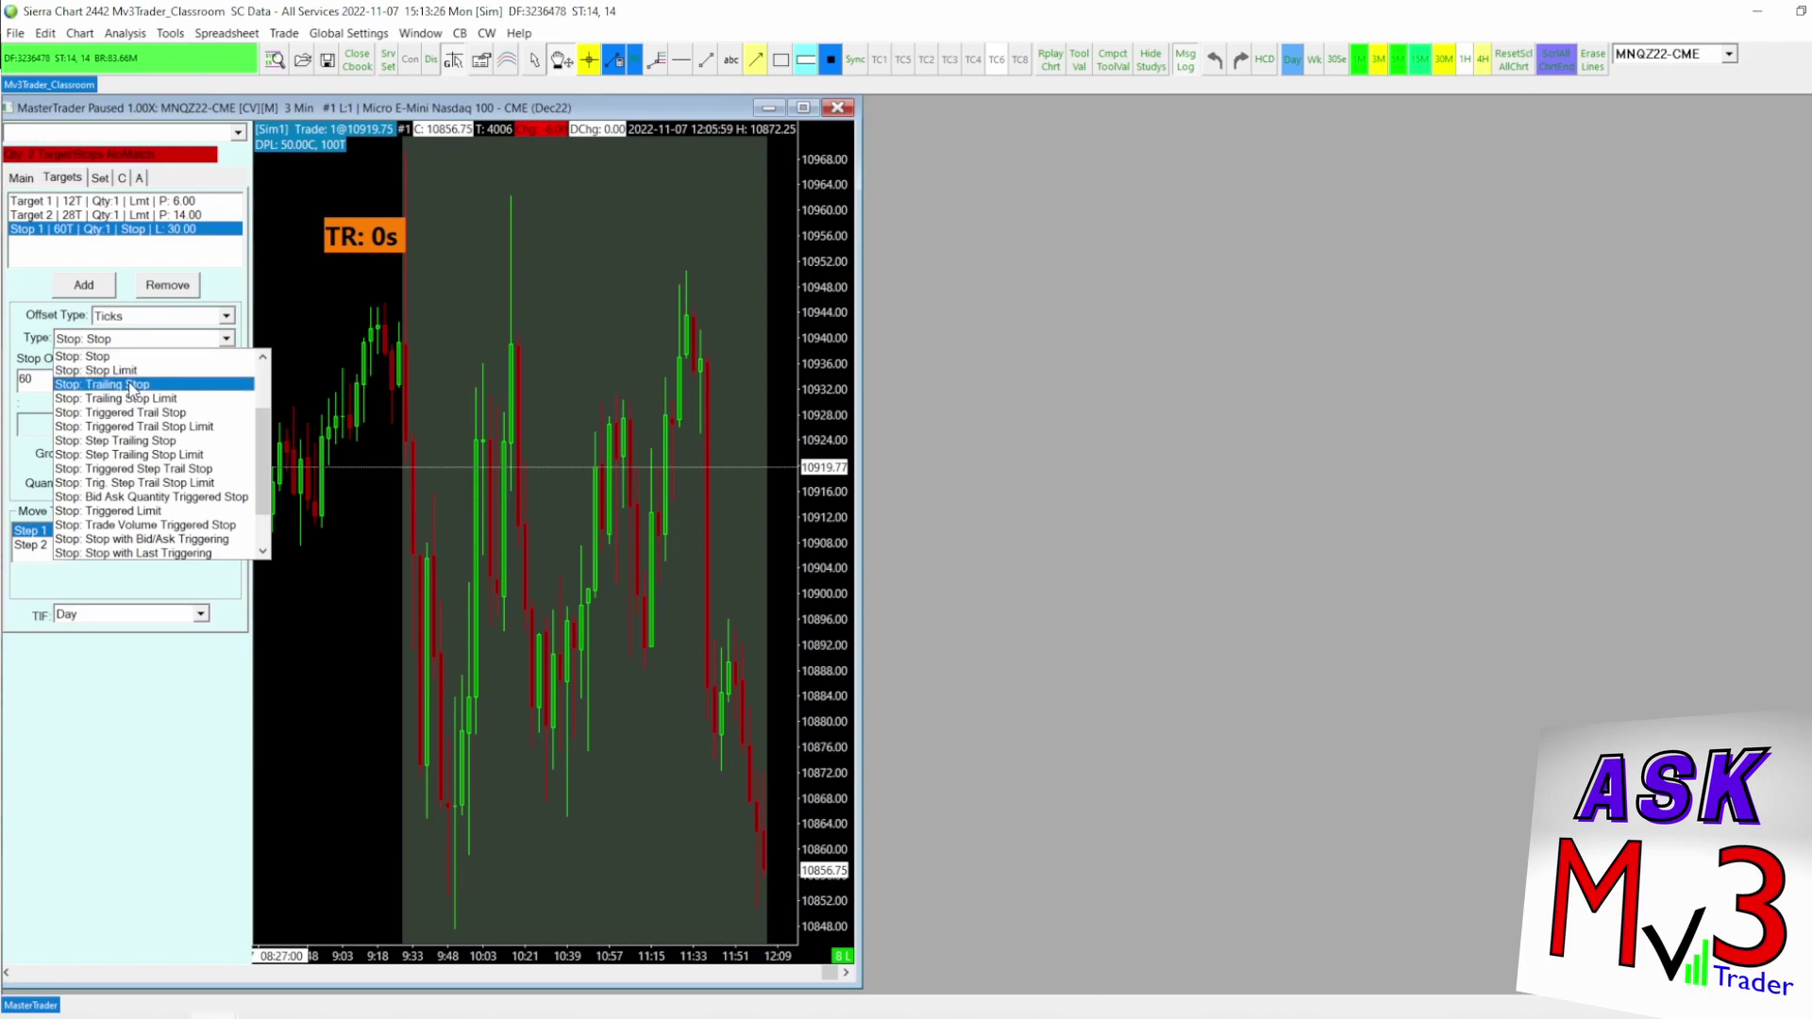
left_click(132, 385)
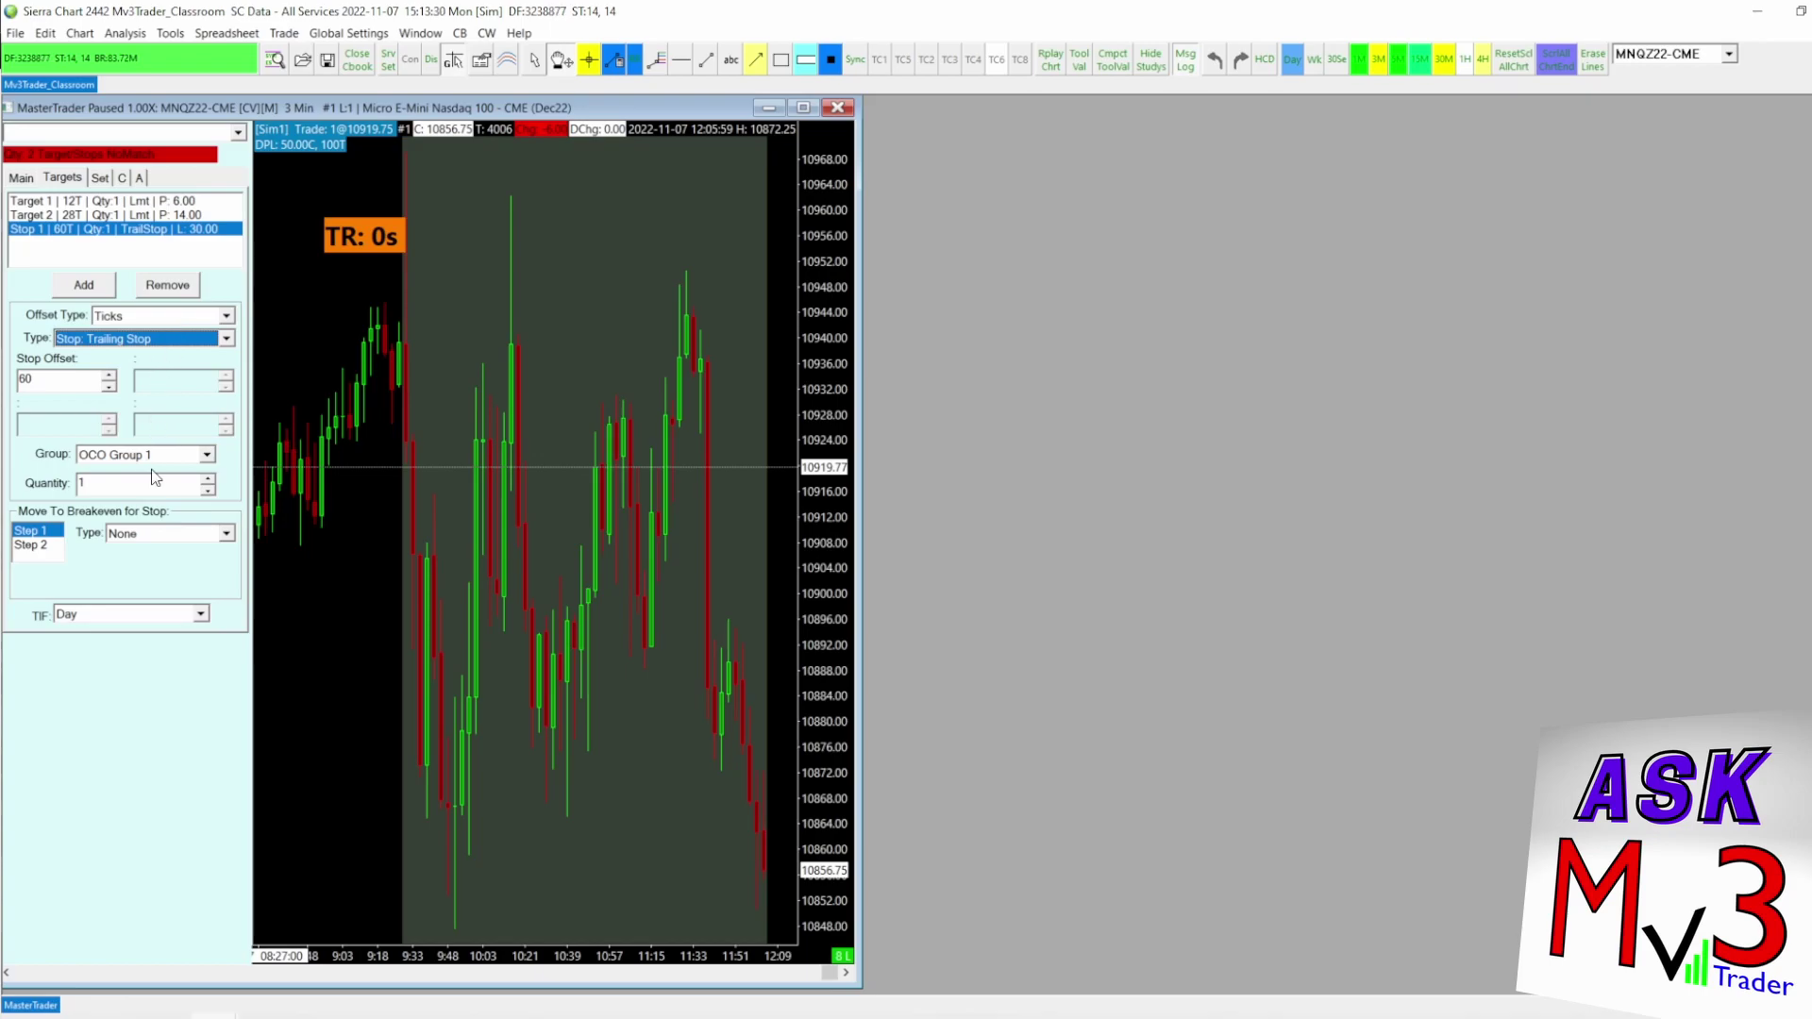
left_click(91, 202)
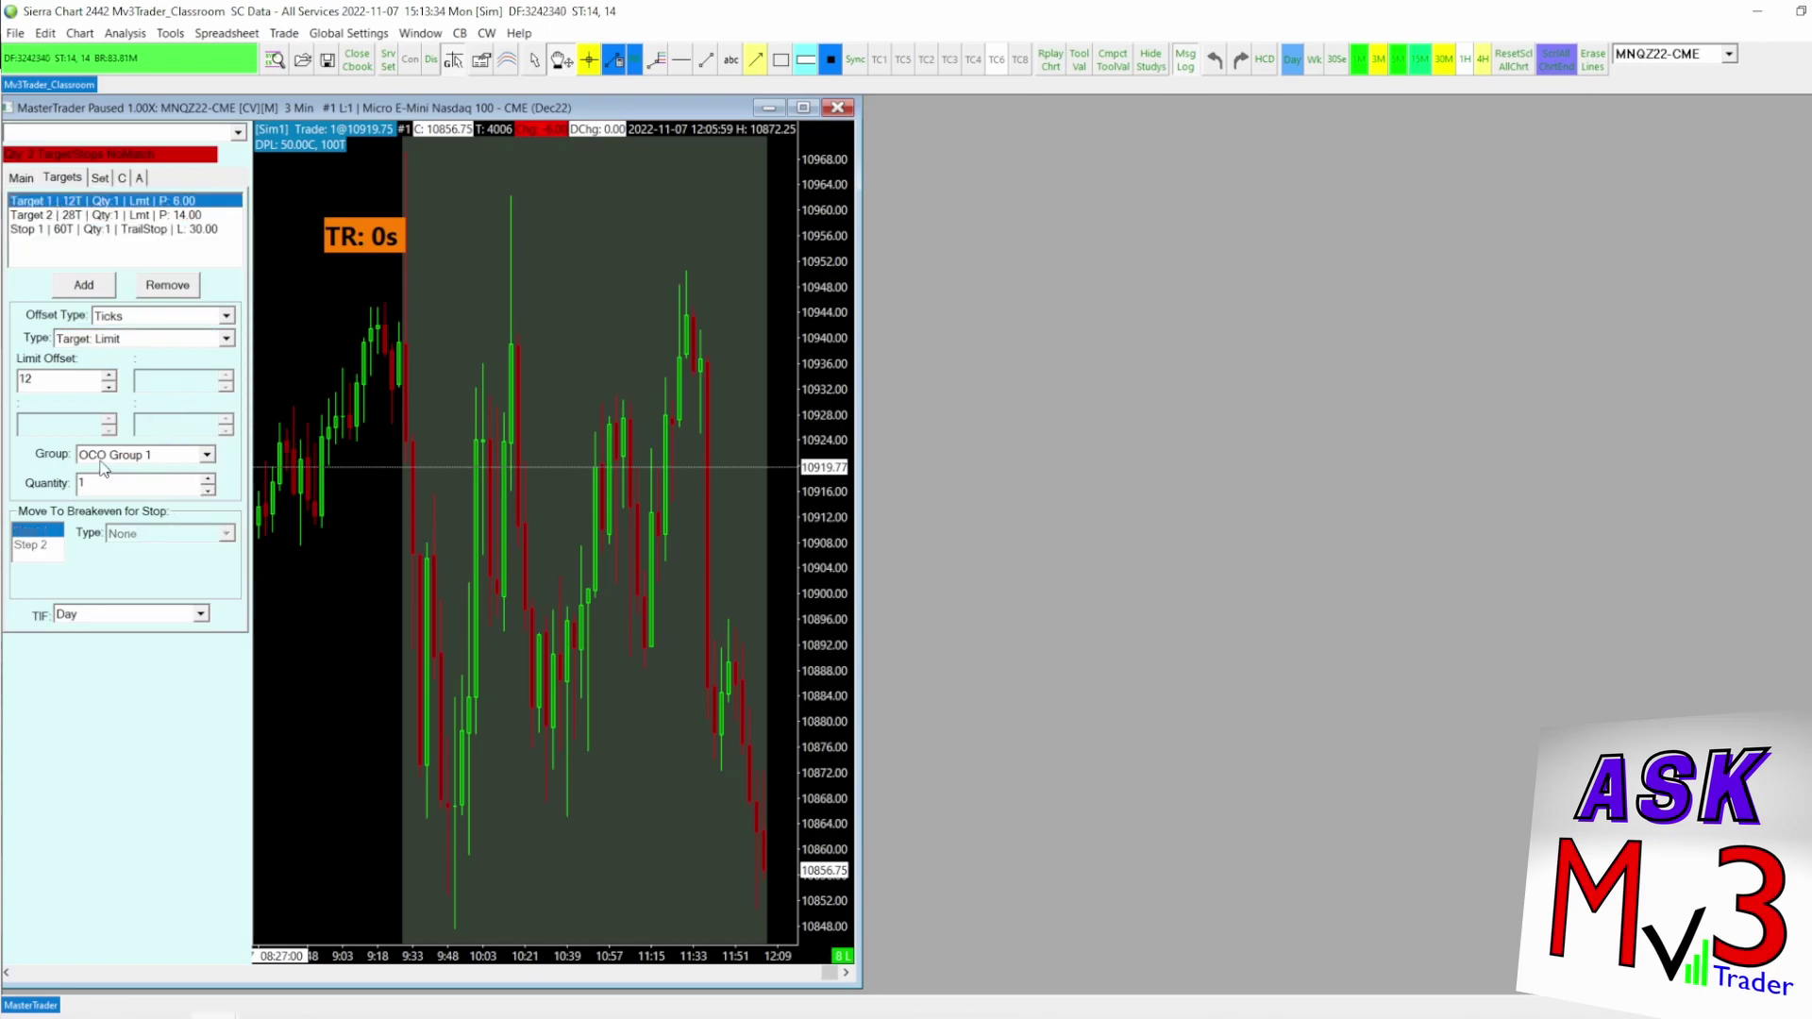
left_click(88, 217)
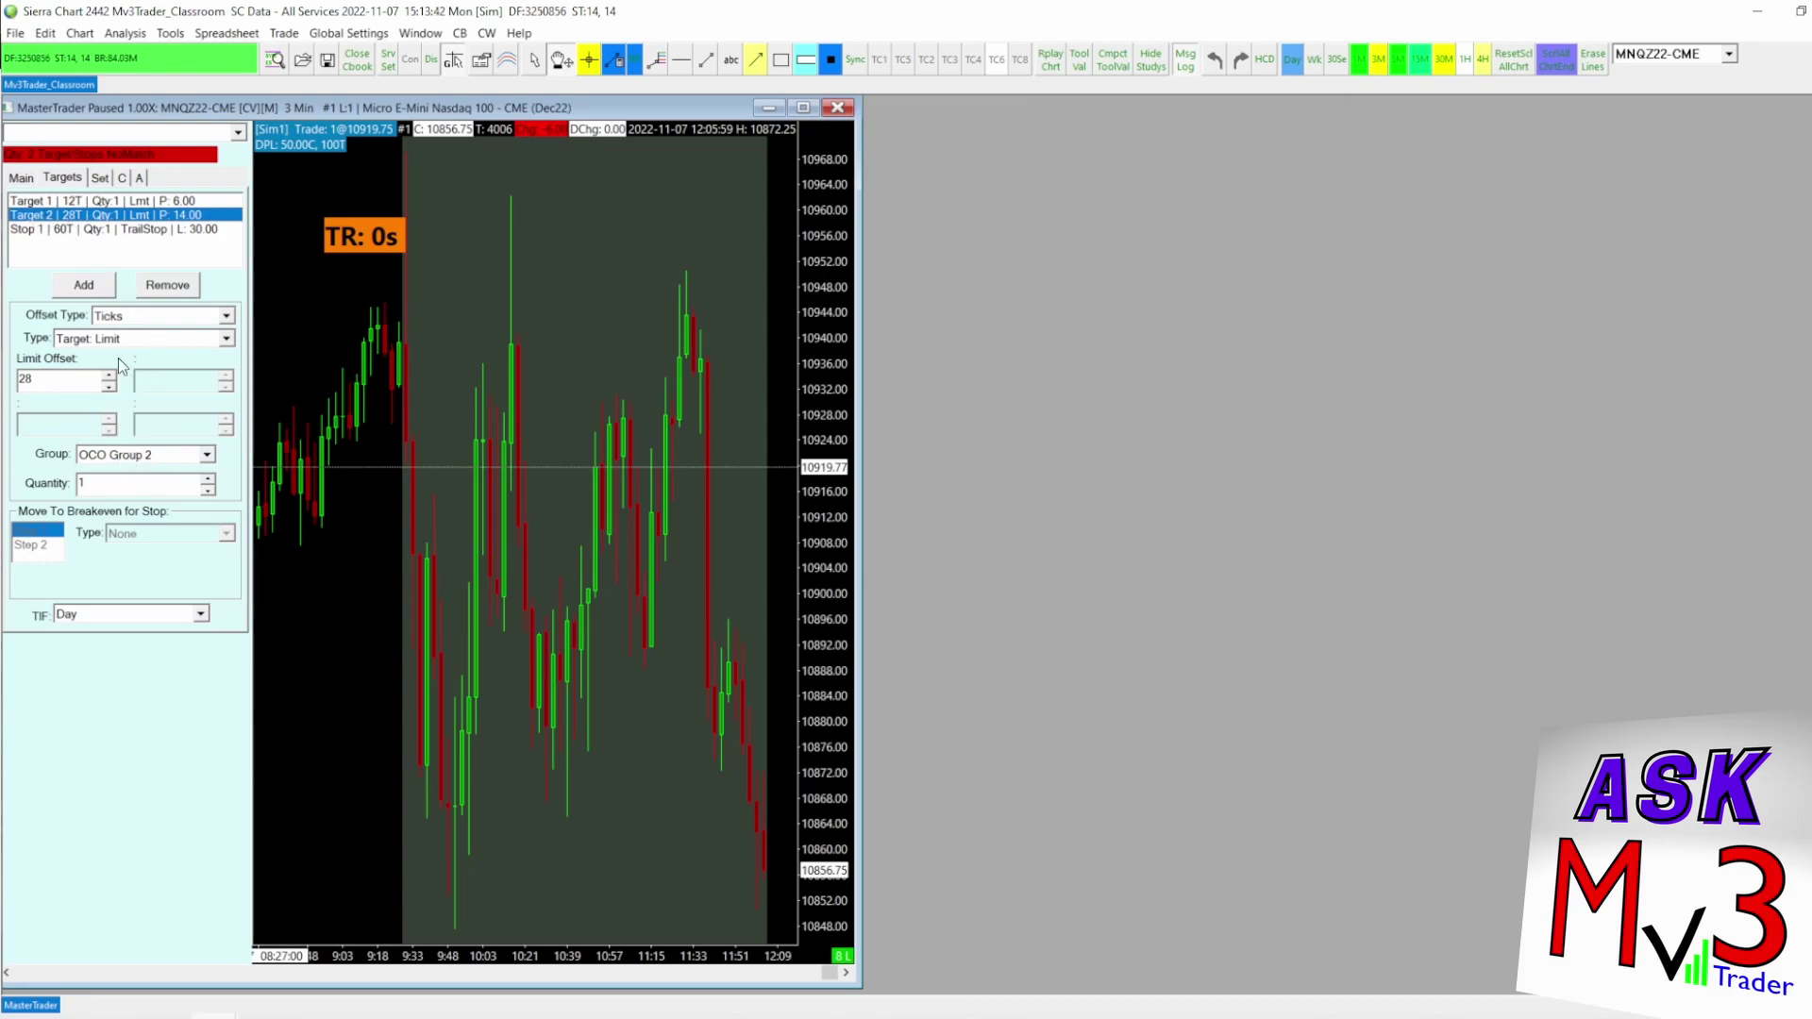
left_click(57, 234)
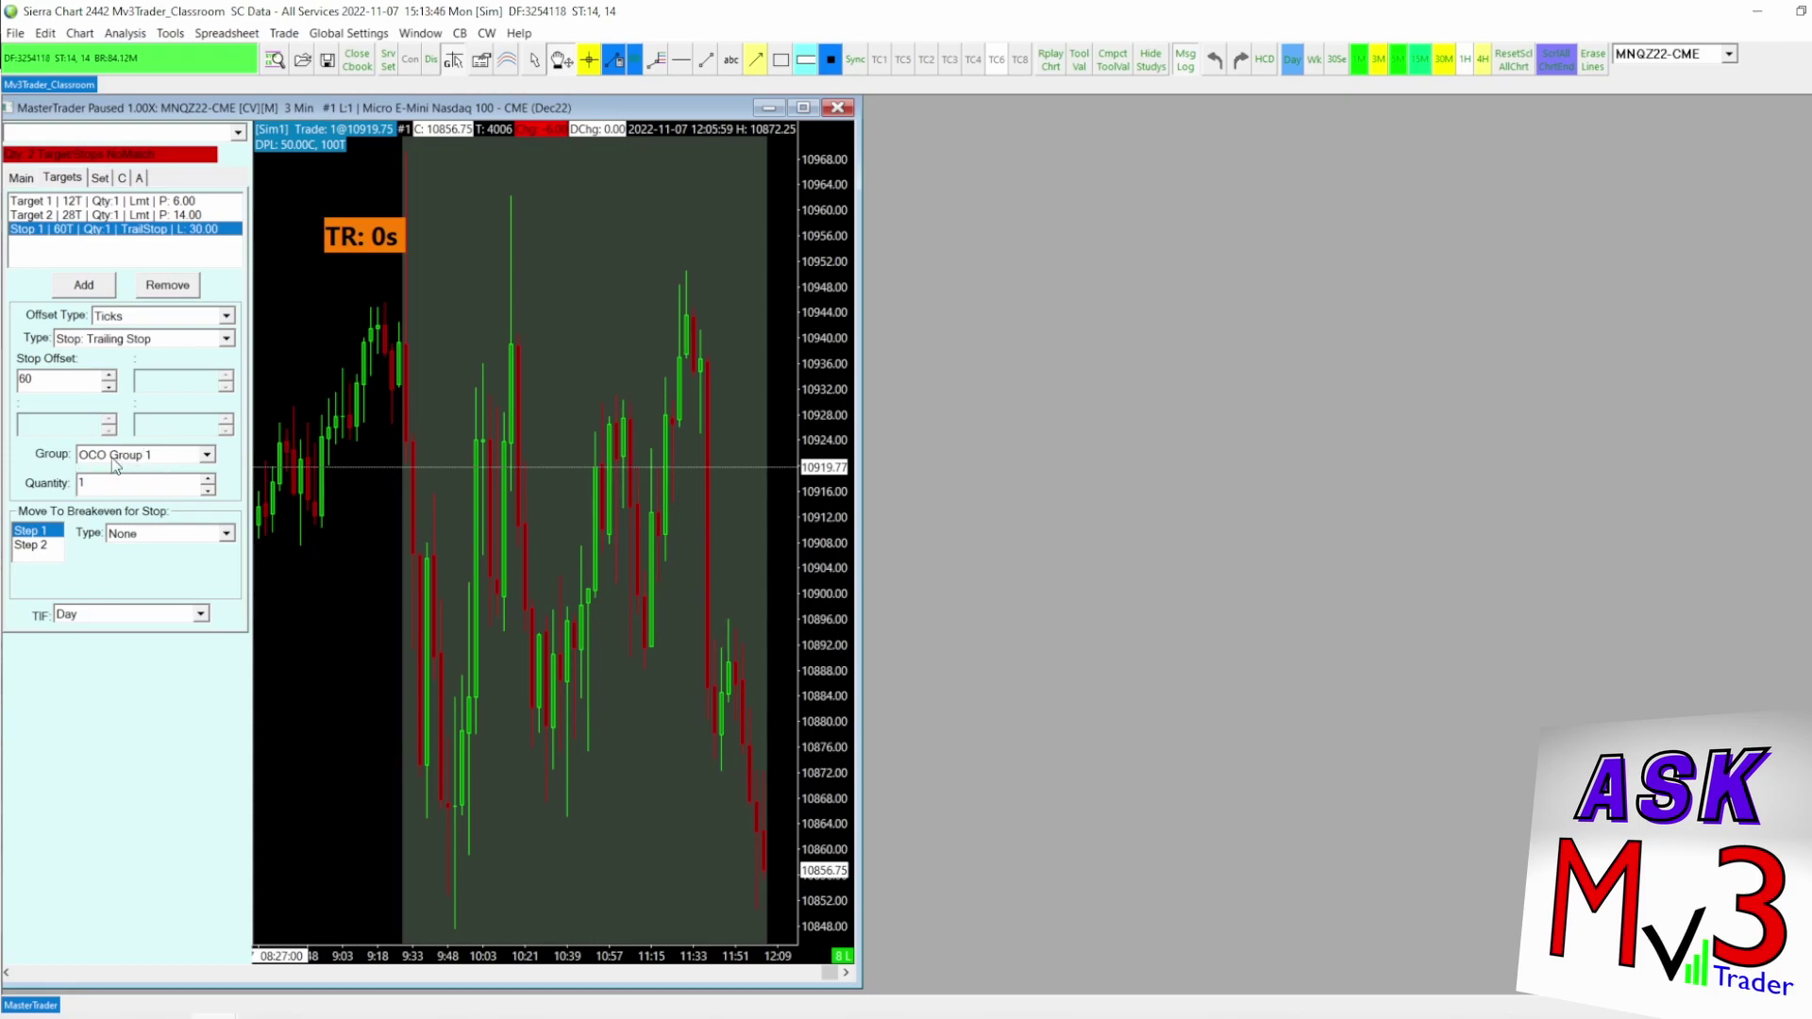
left_click(209, 460)
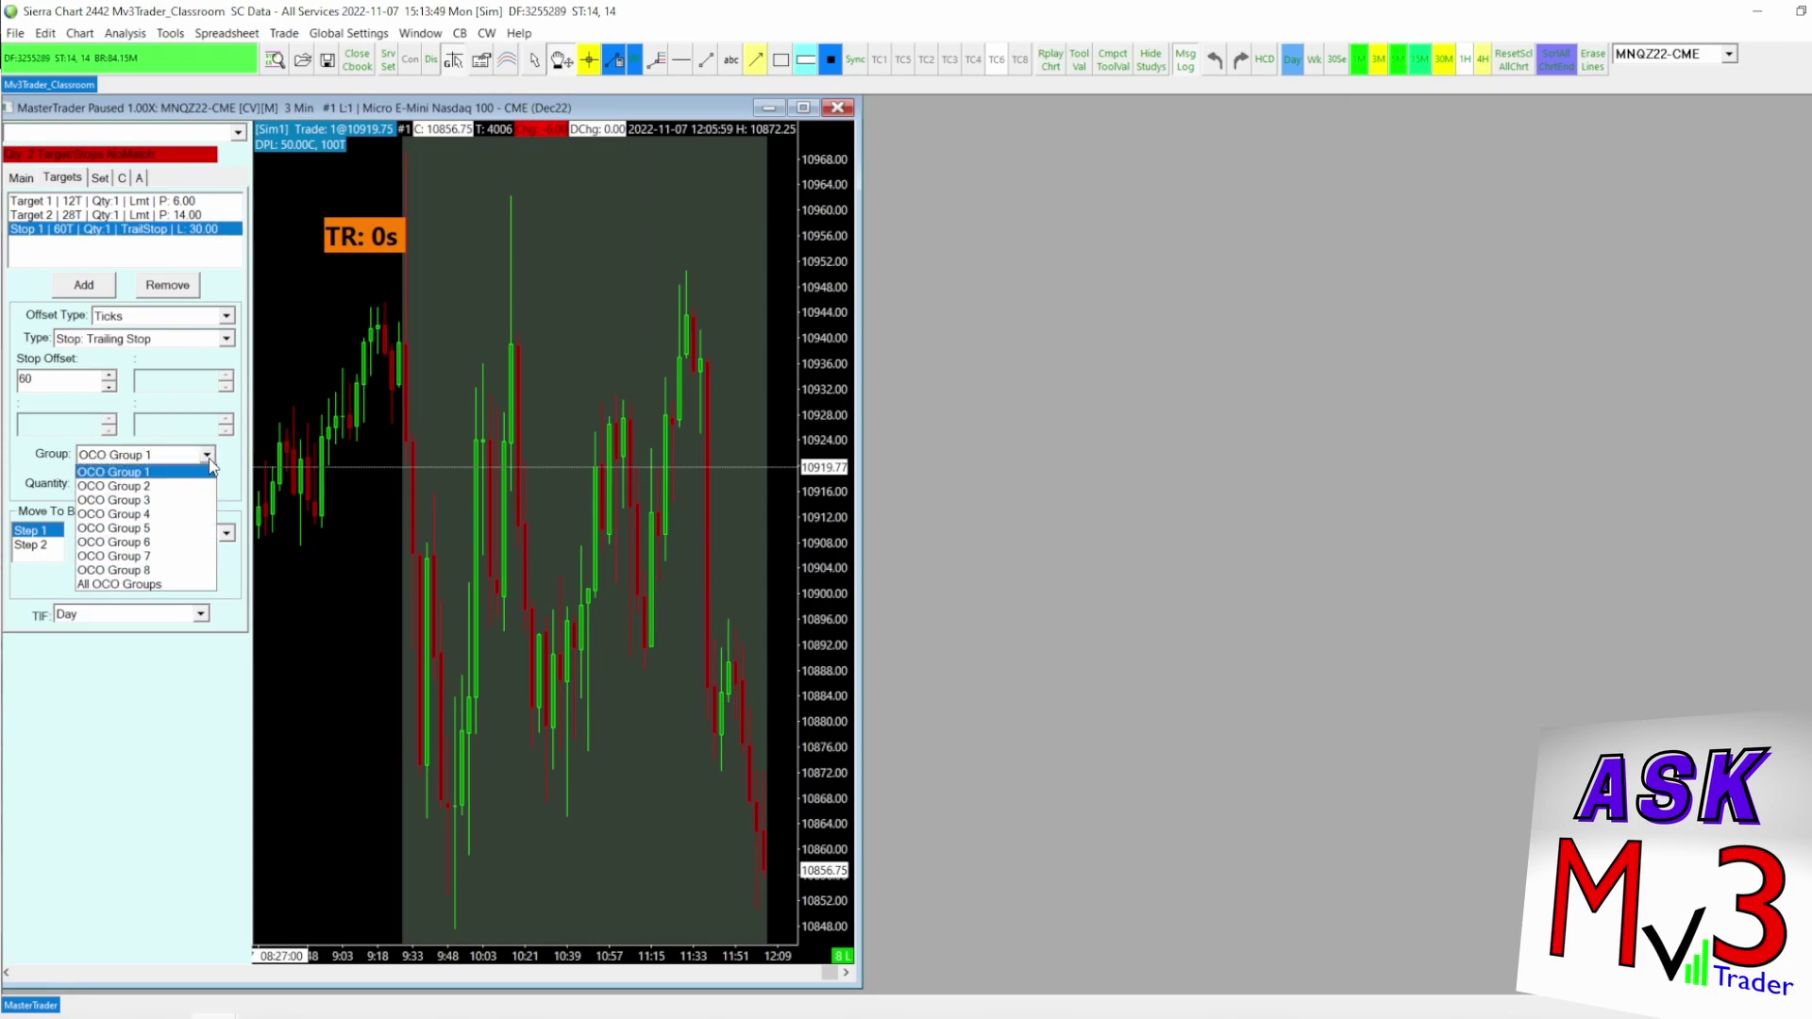
left_click(151, 585)
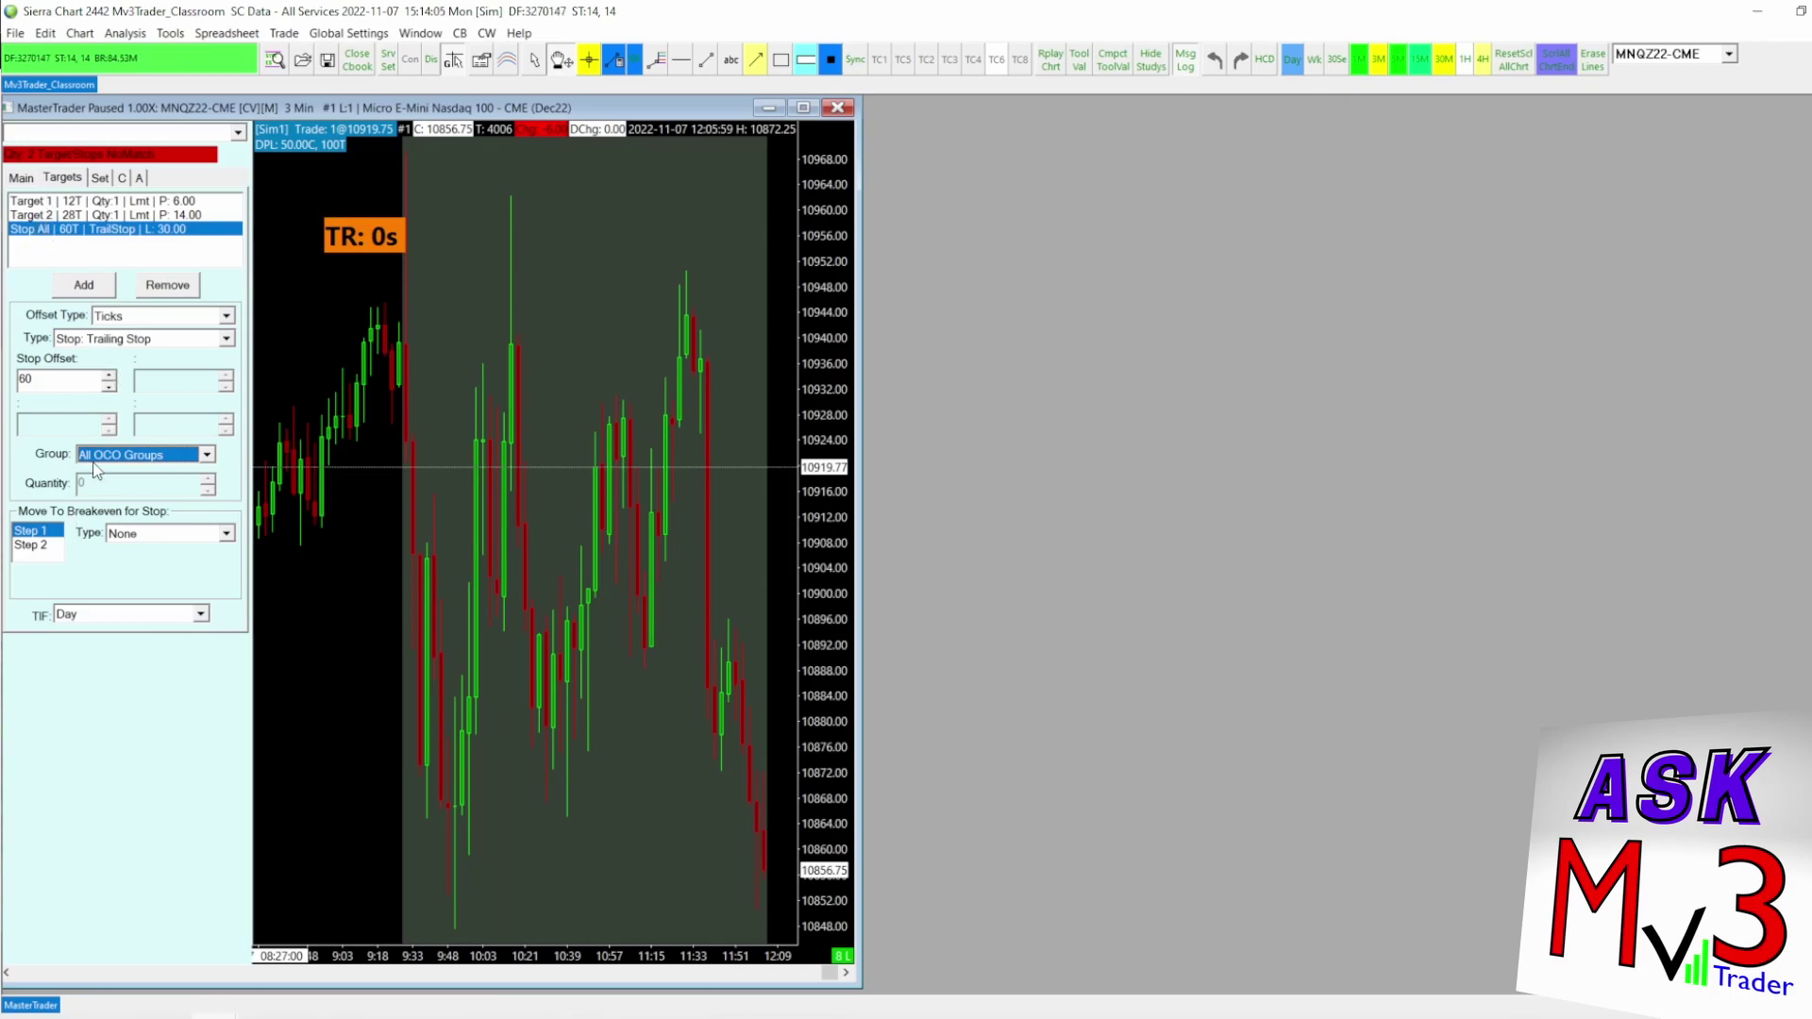
Review Target 1 and Target 2 settings on the Targets tab.
left_click(20, 177)
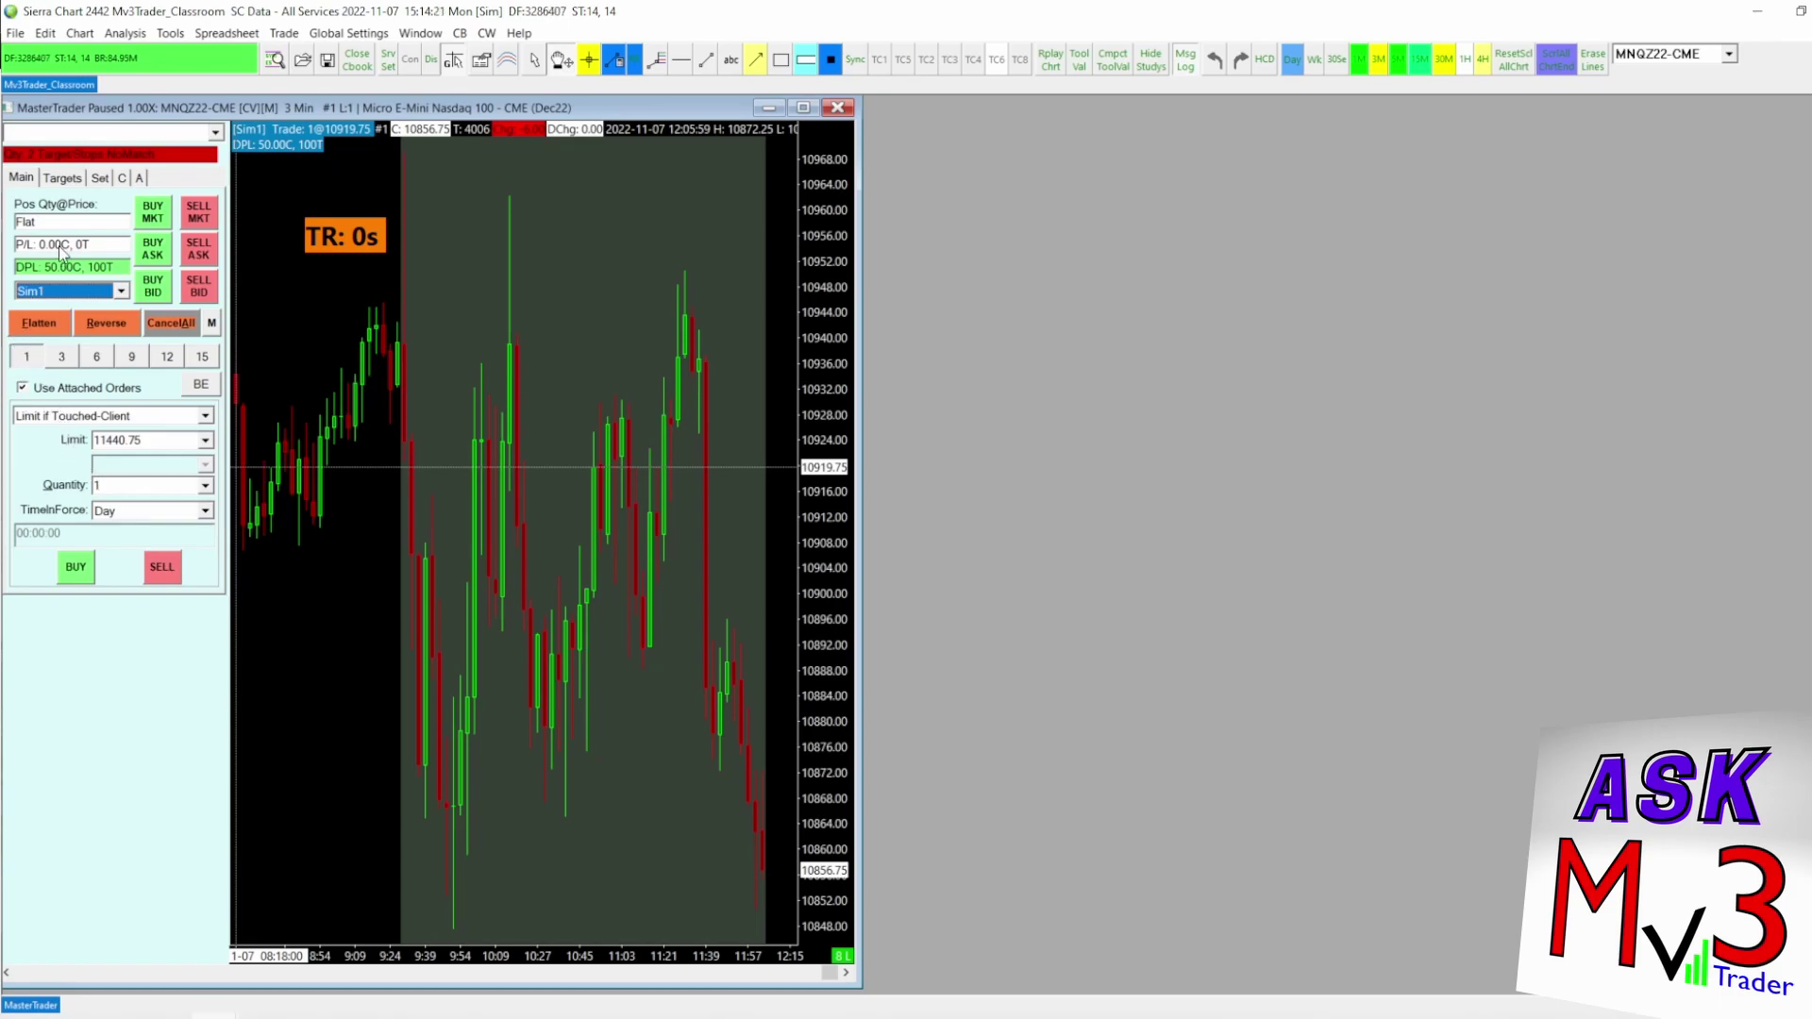
left_click(52, 179)
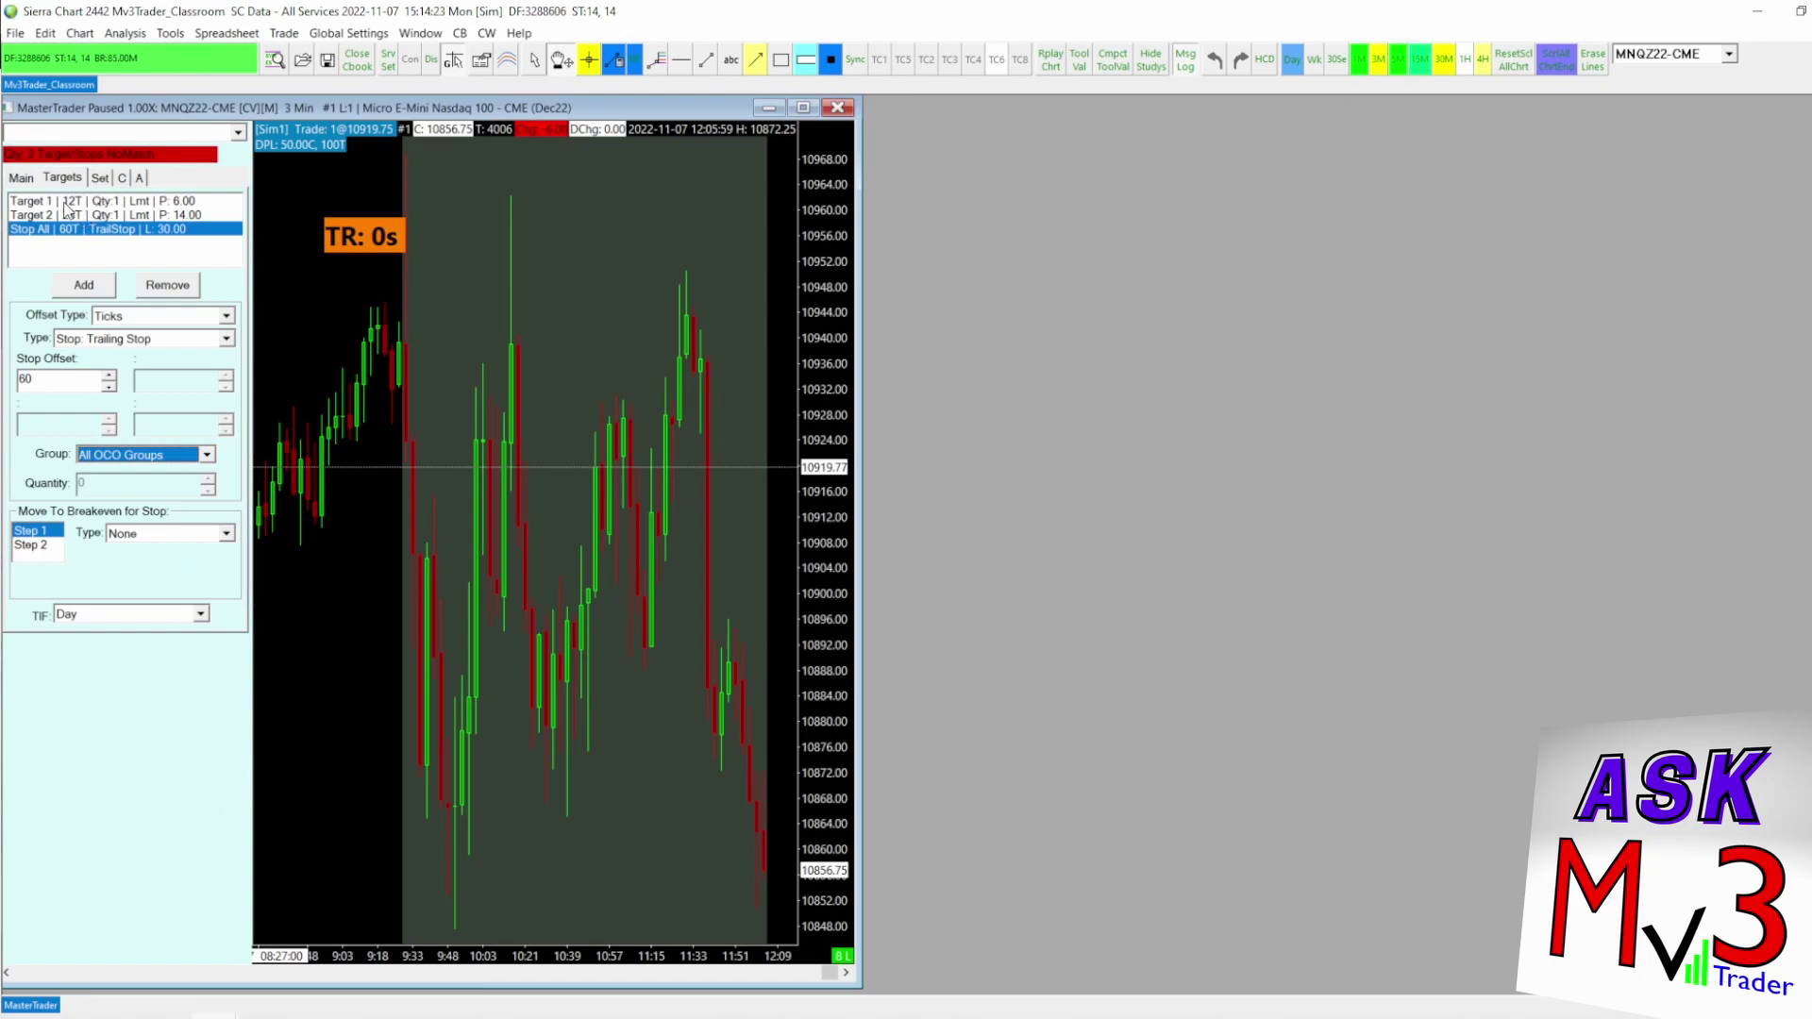
left_click(63, 201)
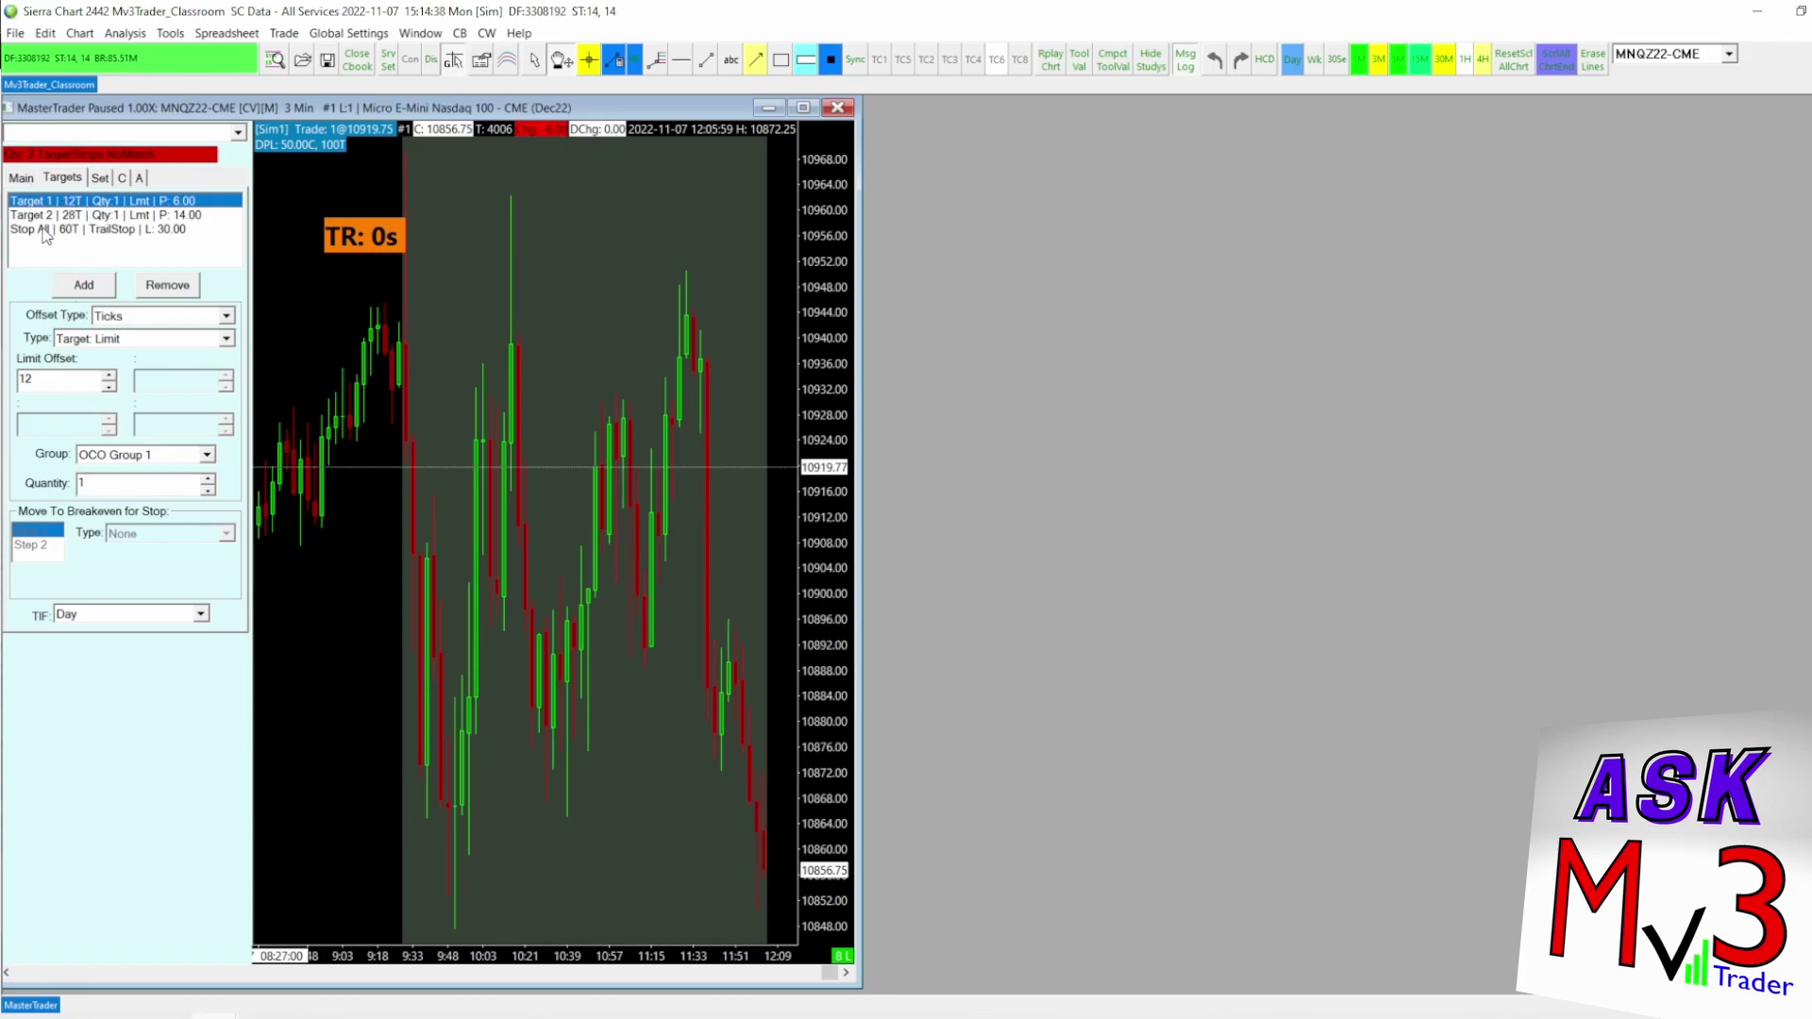
left_click(45, 215)
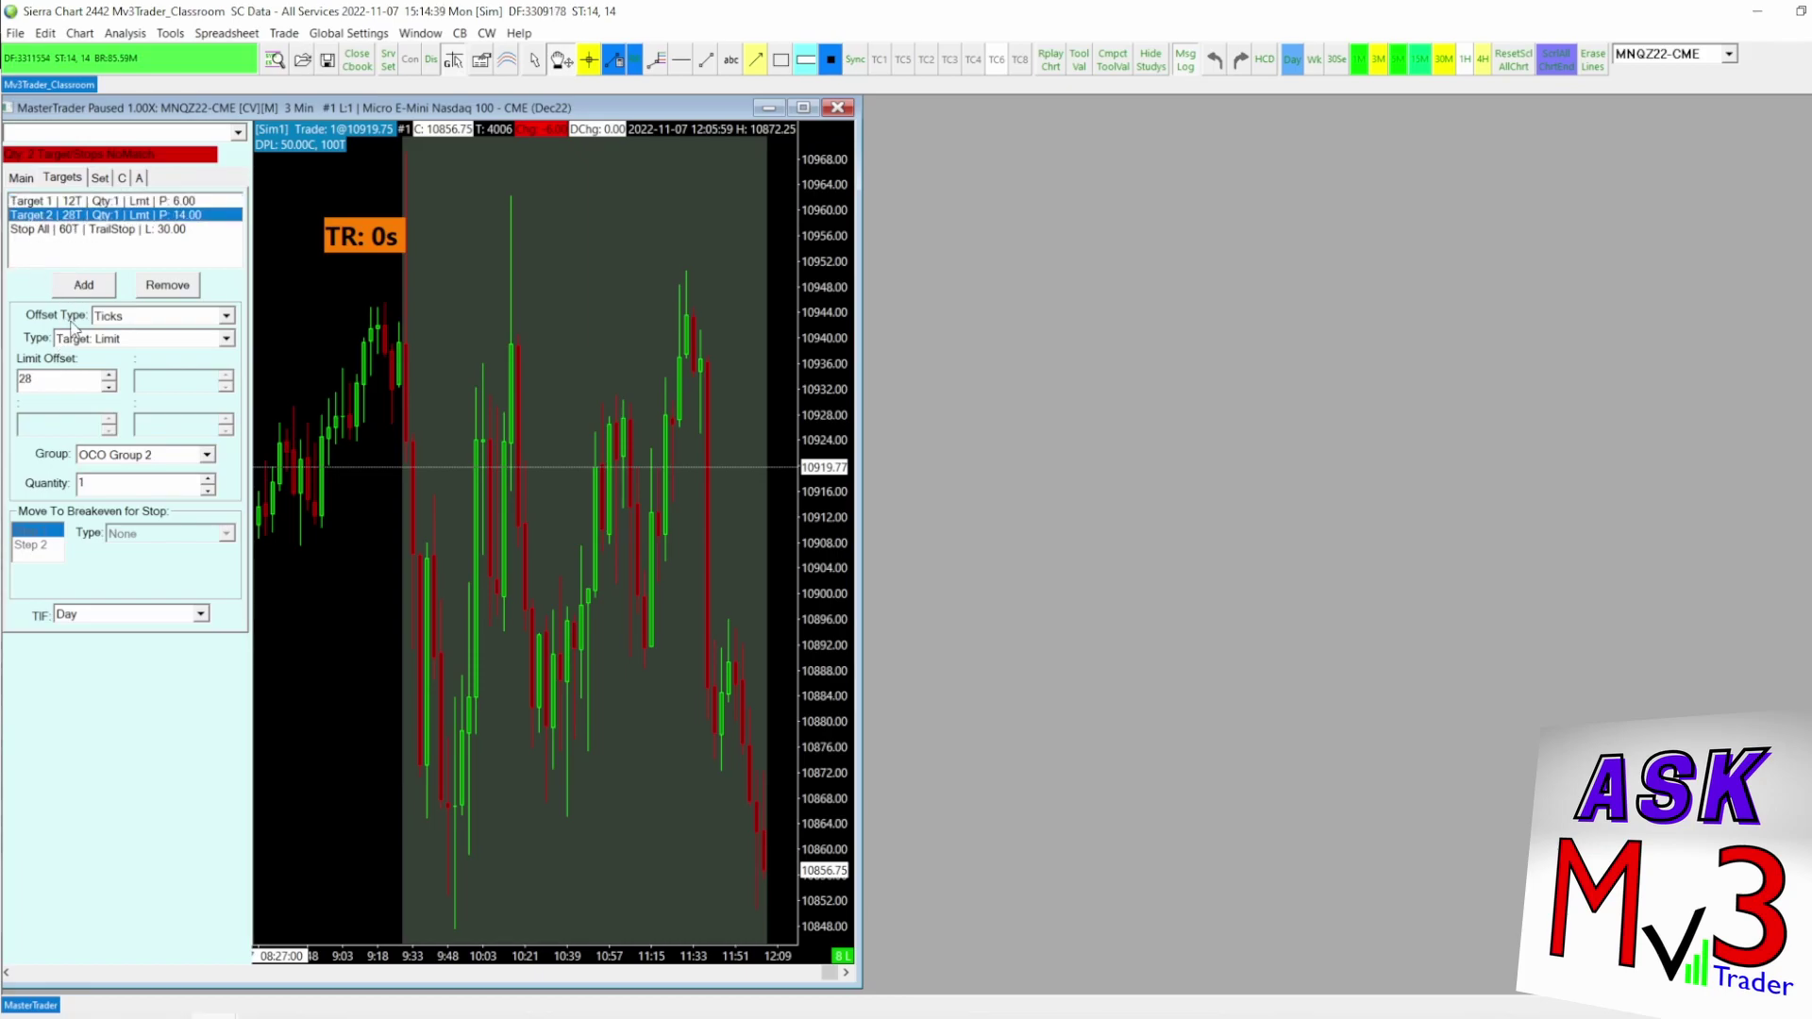
left_click(33, 201)
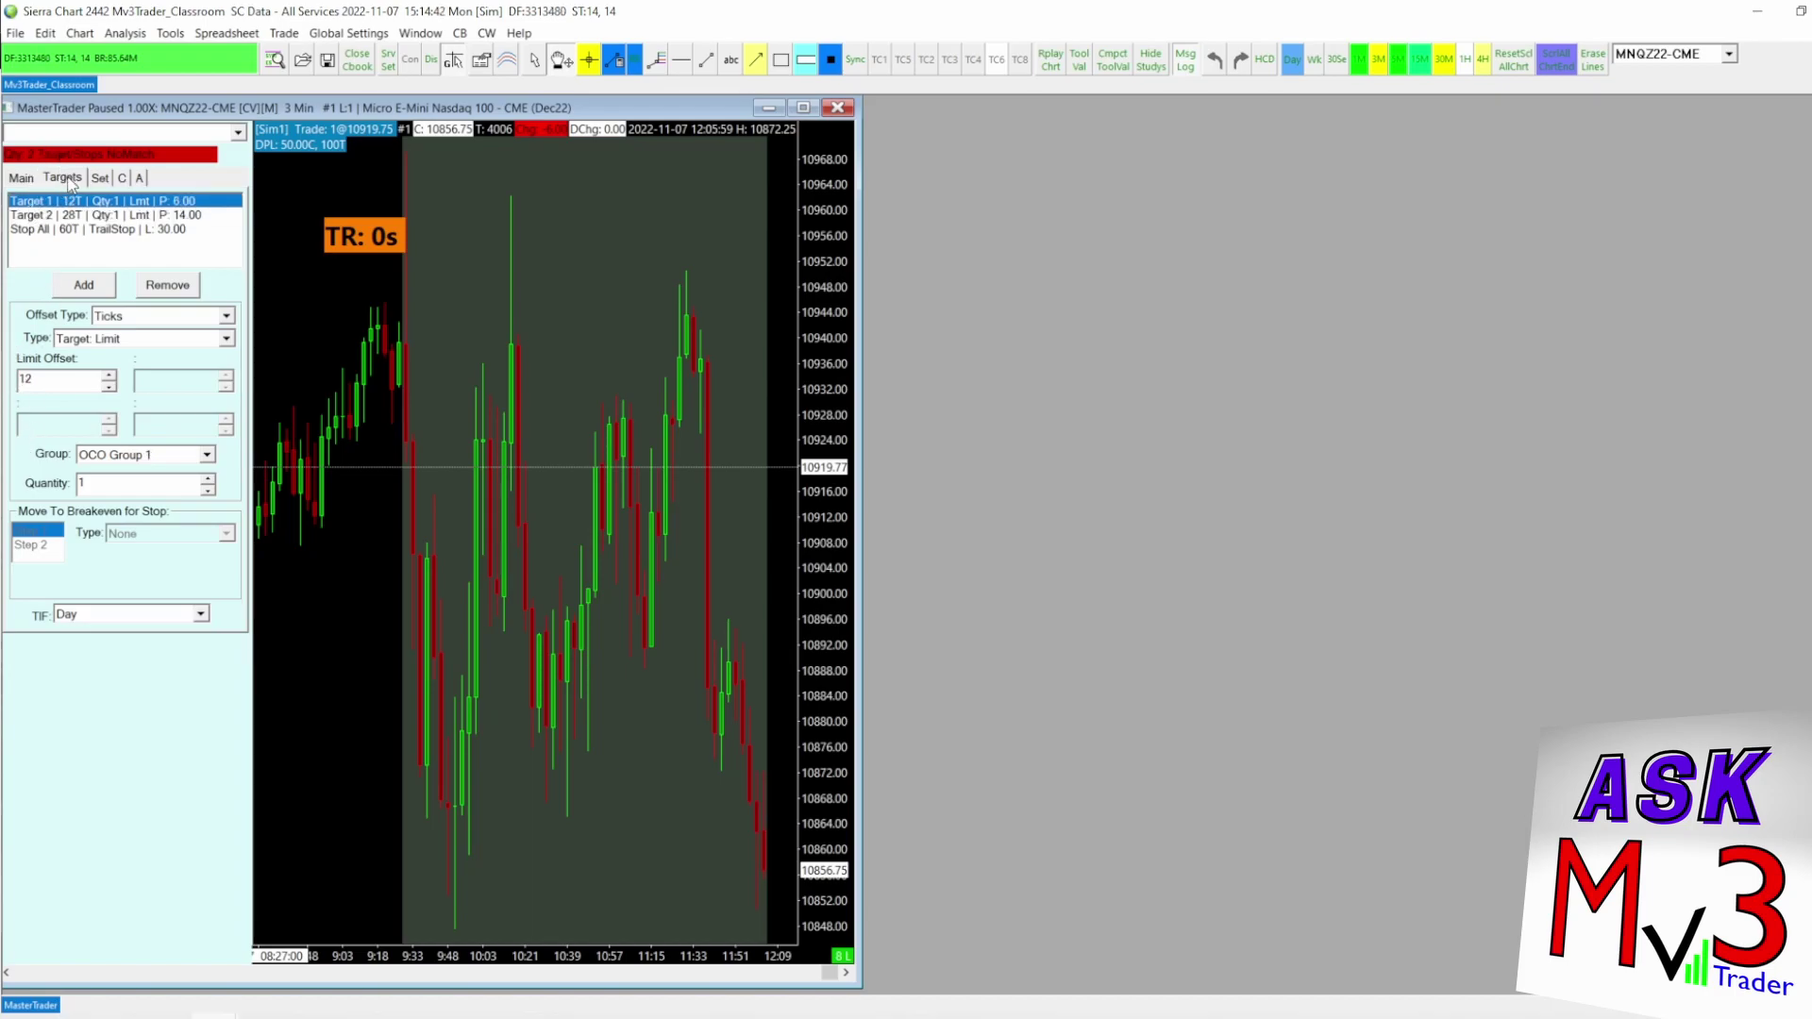
Try quantity 2 on both targets, then set each back to 1 contract.
left_click(208, 478)
left_click(33, 215)
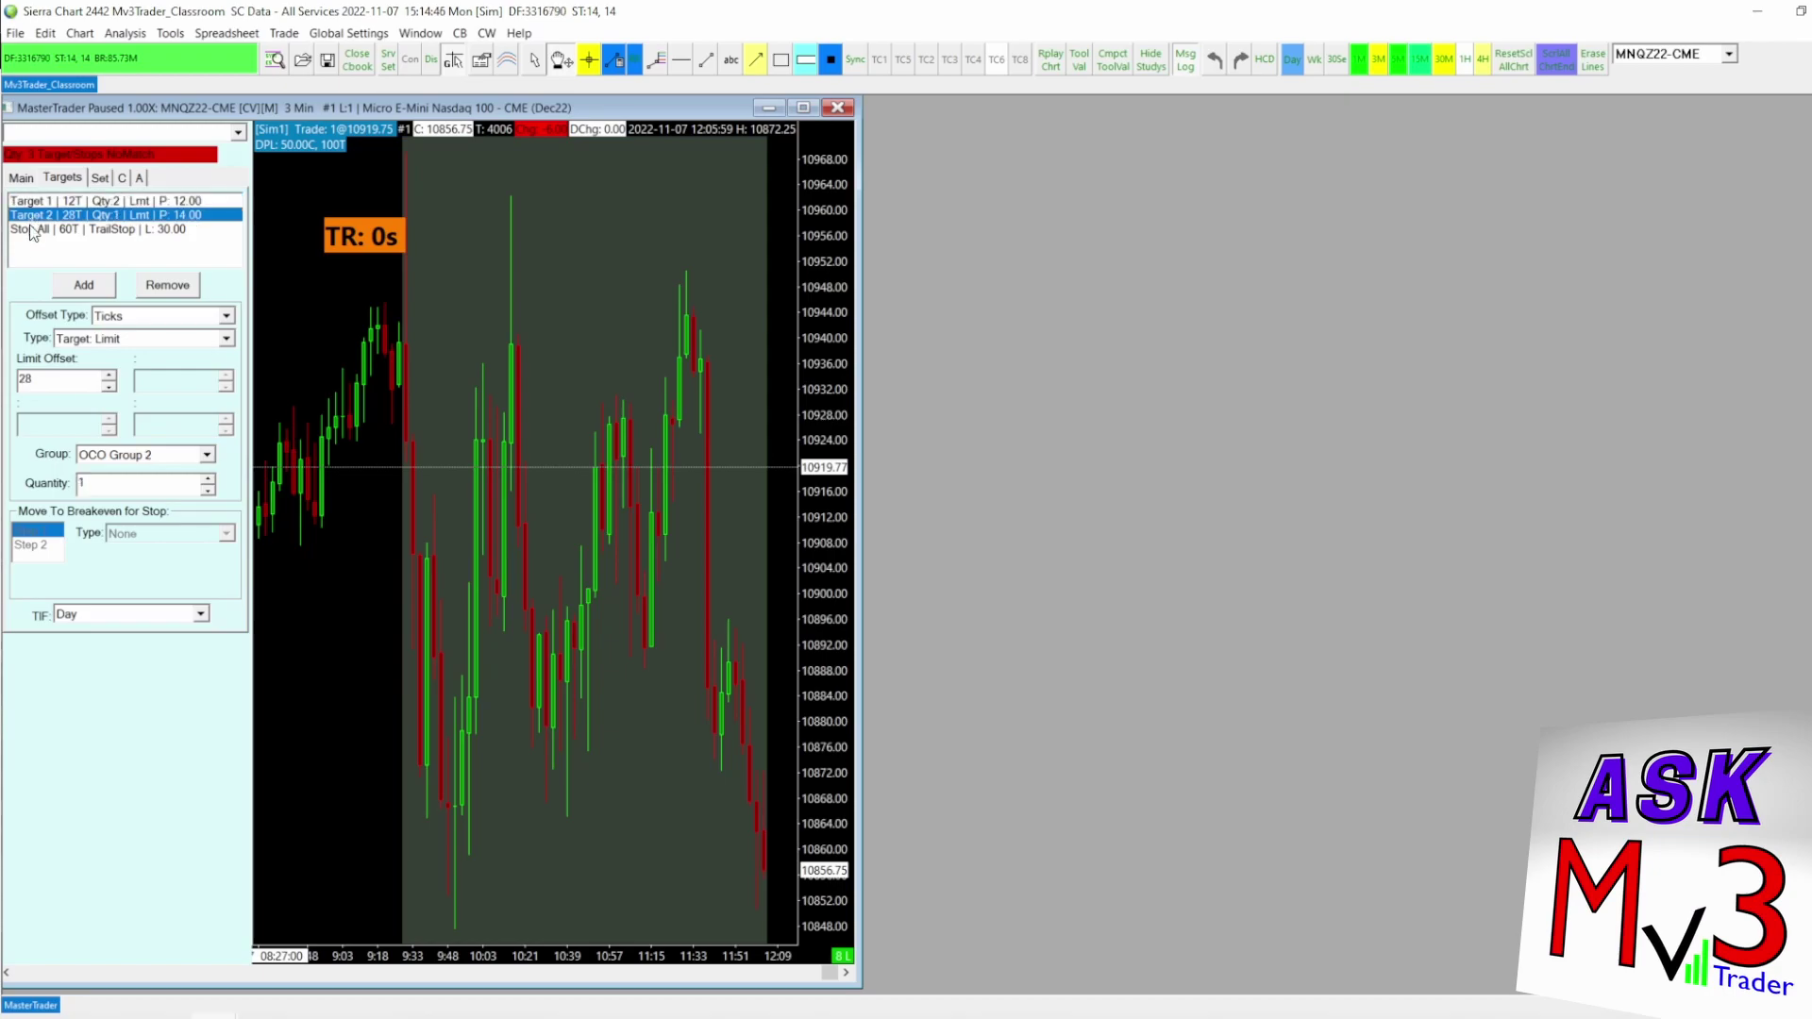
left_click(210, 478)
left_click(209, 489)
left_click(78, 202)
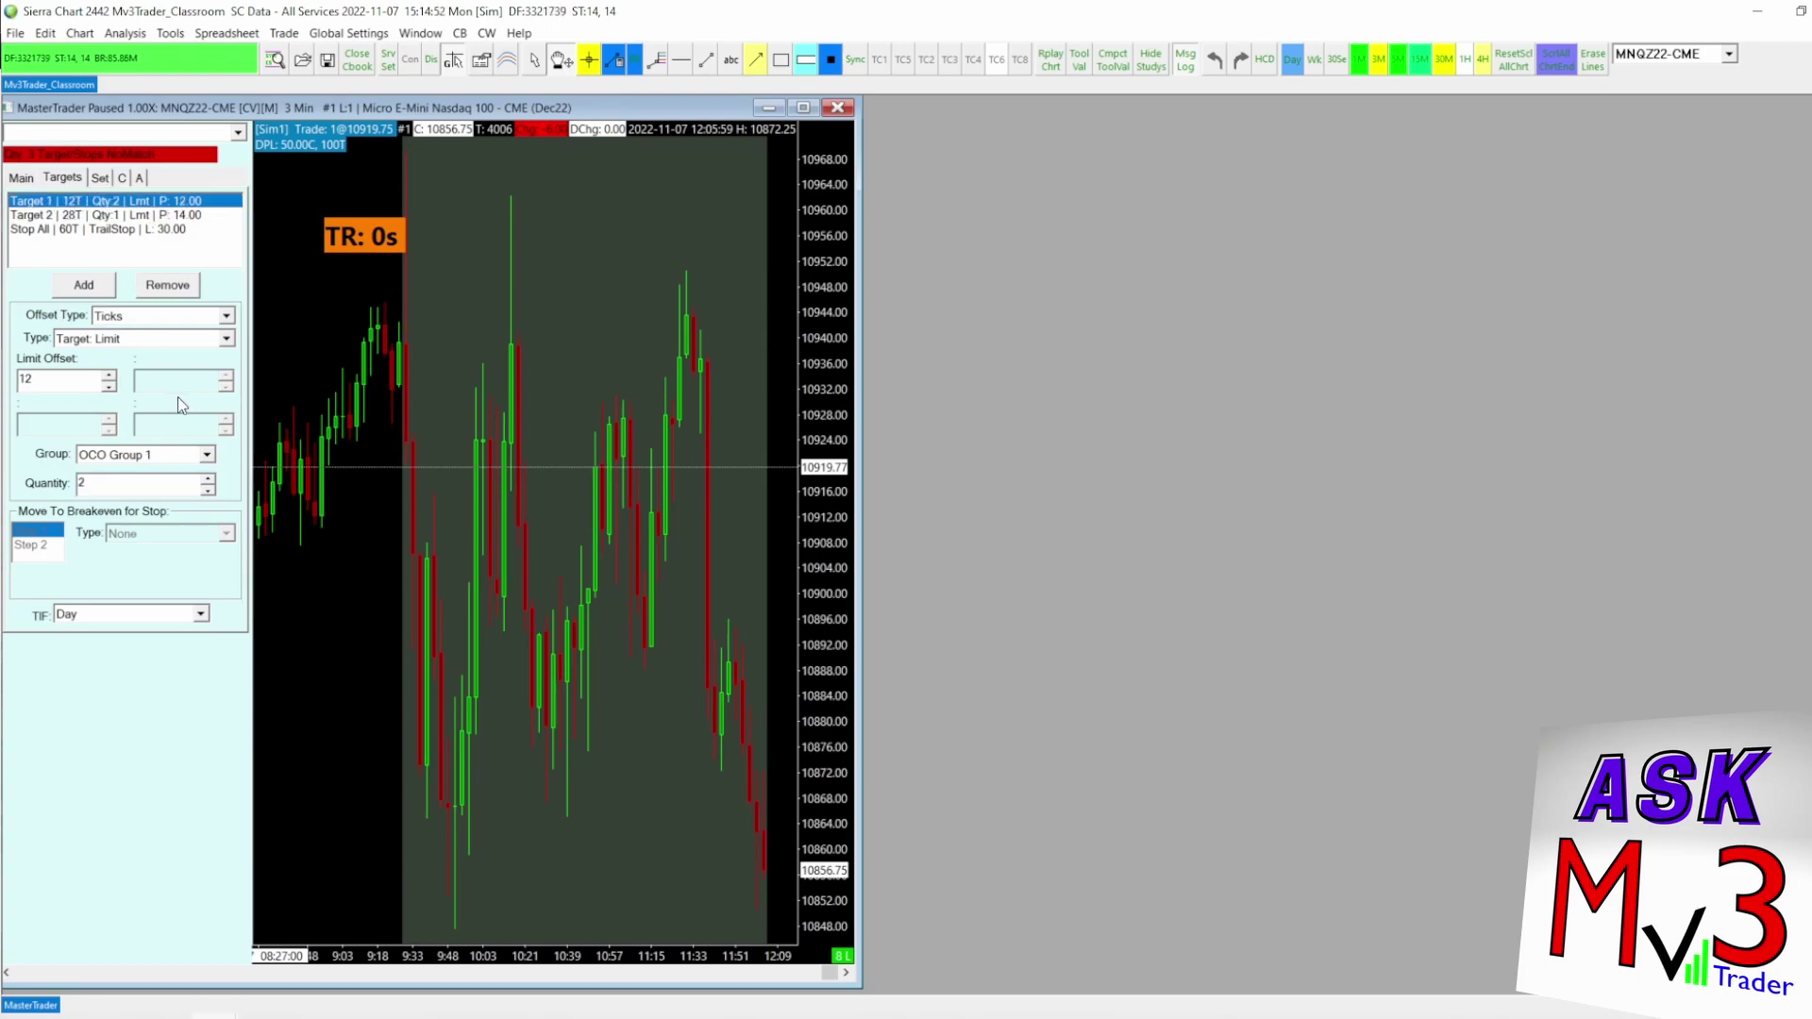
left_click(208, 489)
left_click(20, 178)
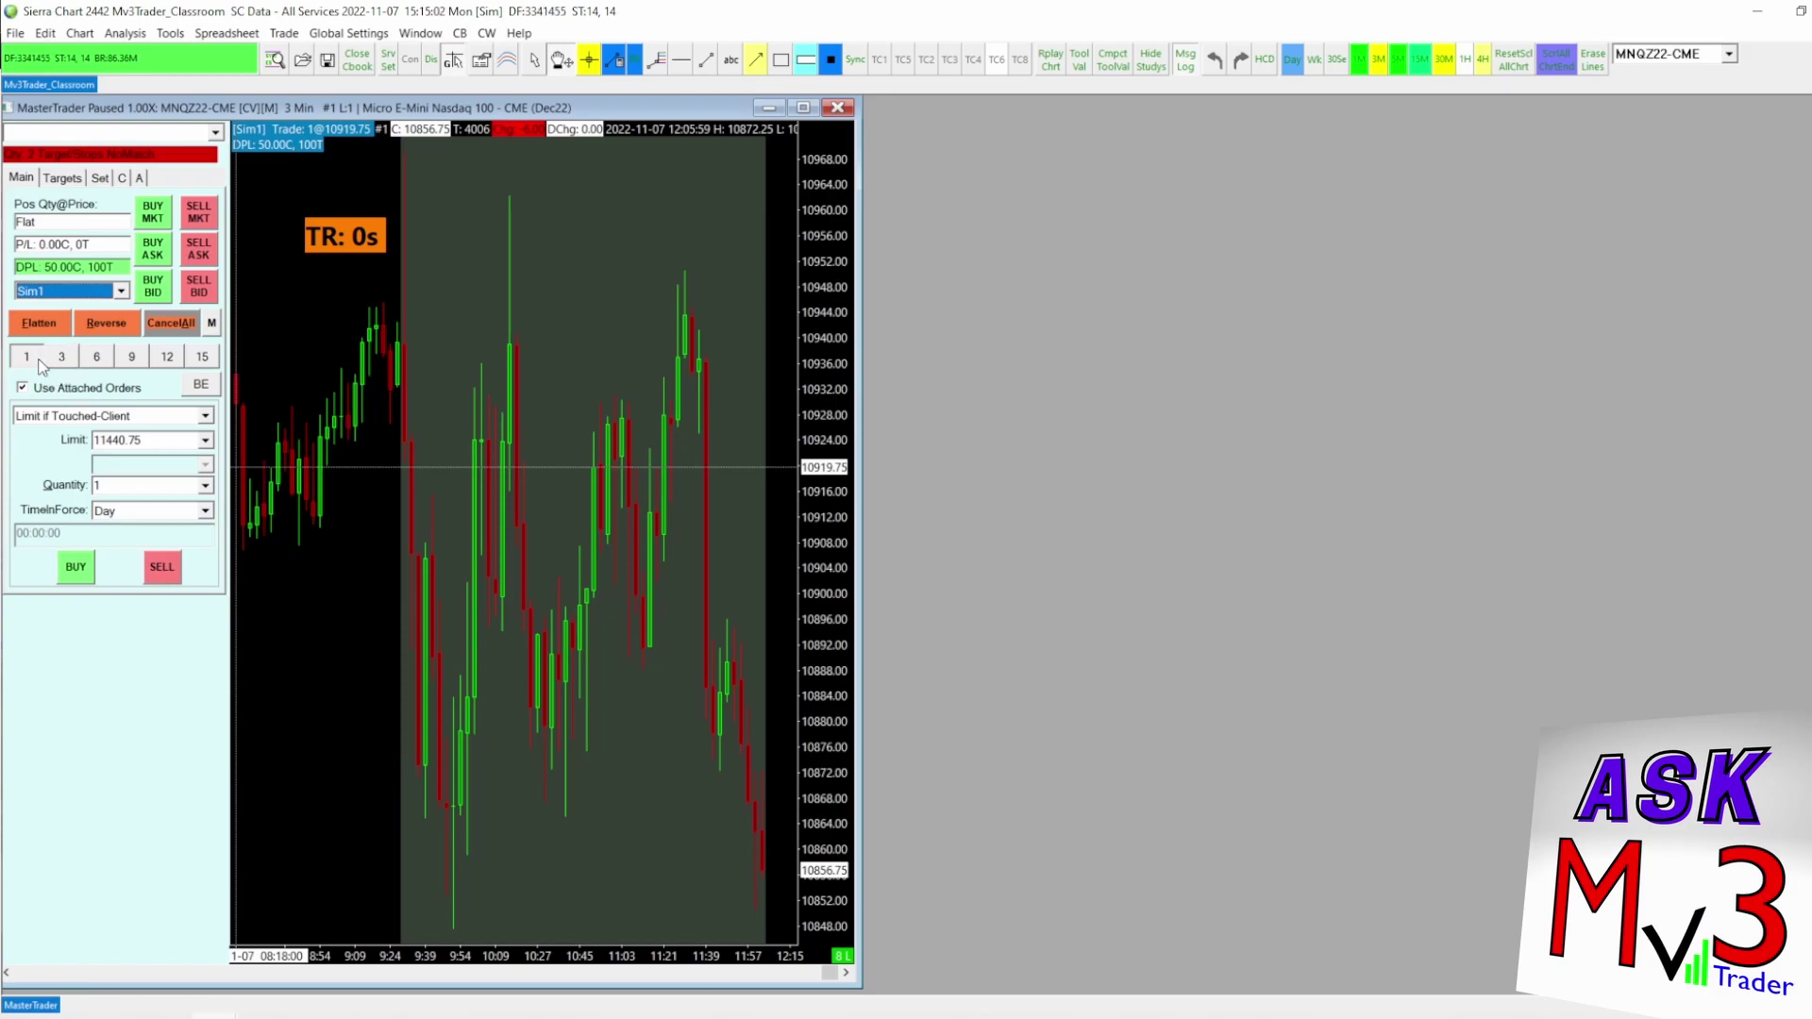
Set the Main tab order quantity to 2 and bring up the M options menu.
left_click(205, 487)
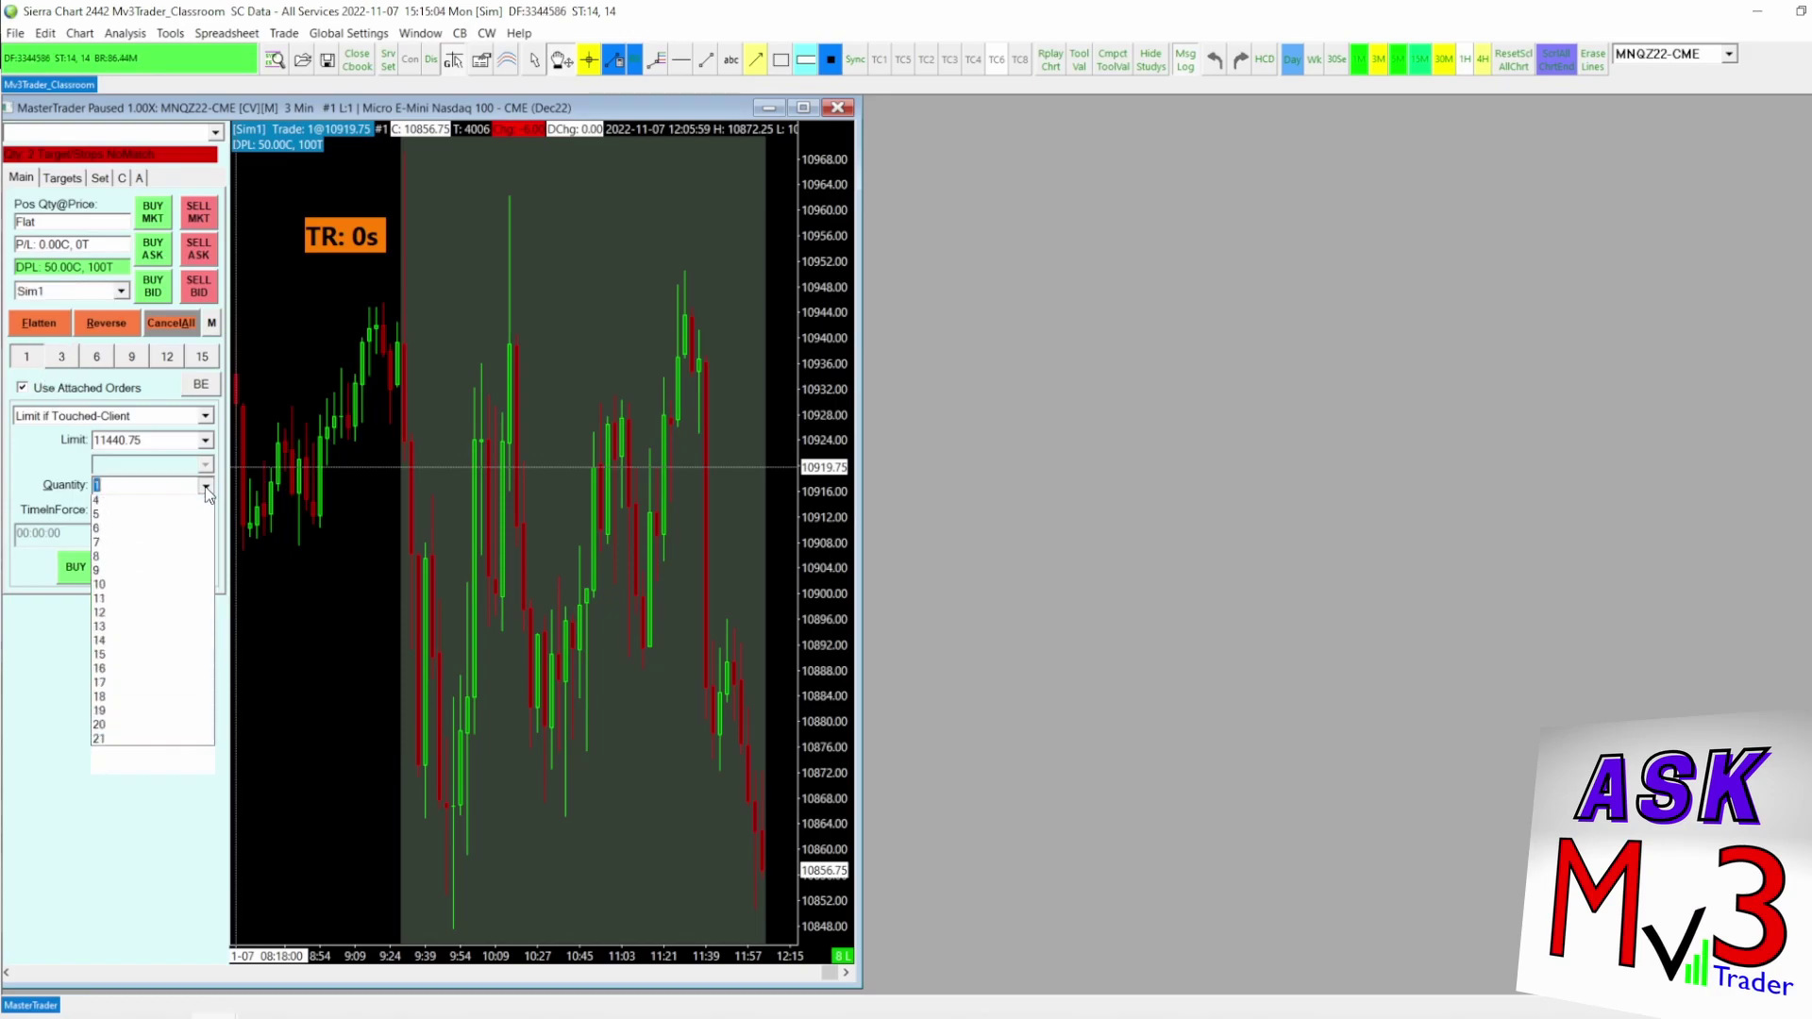
left_click(170, 517)
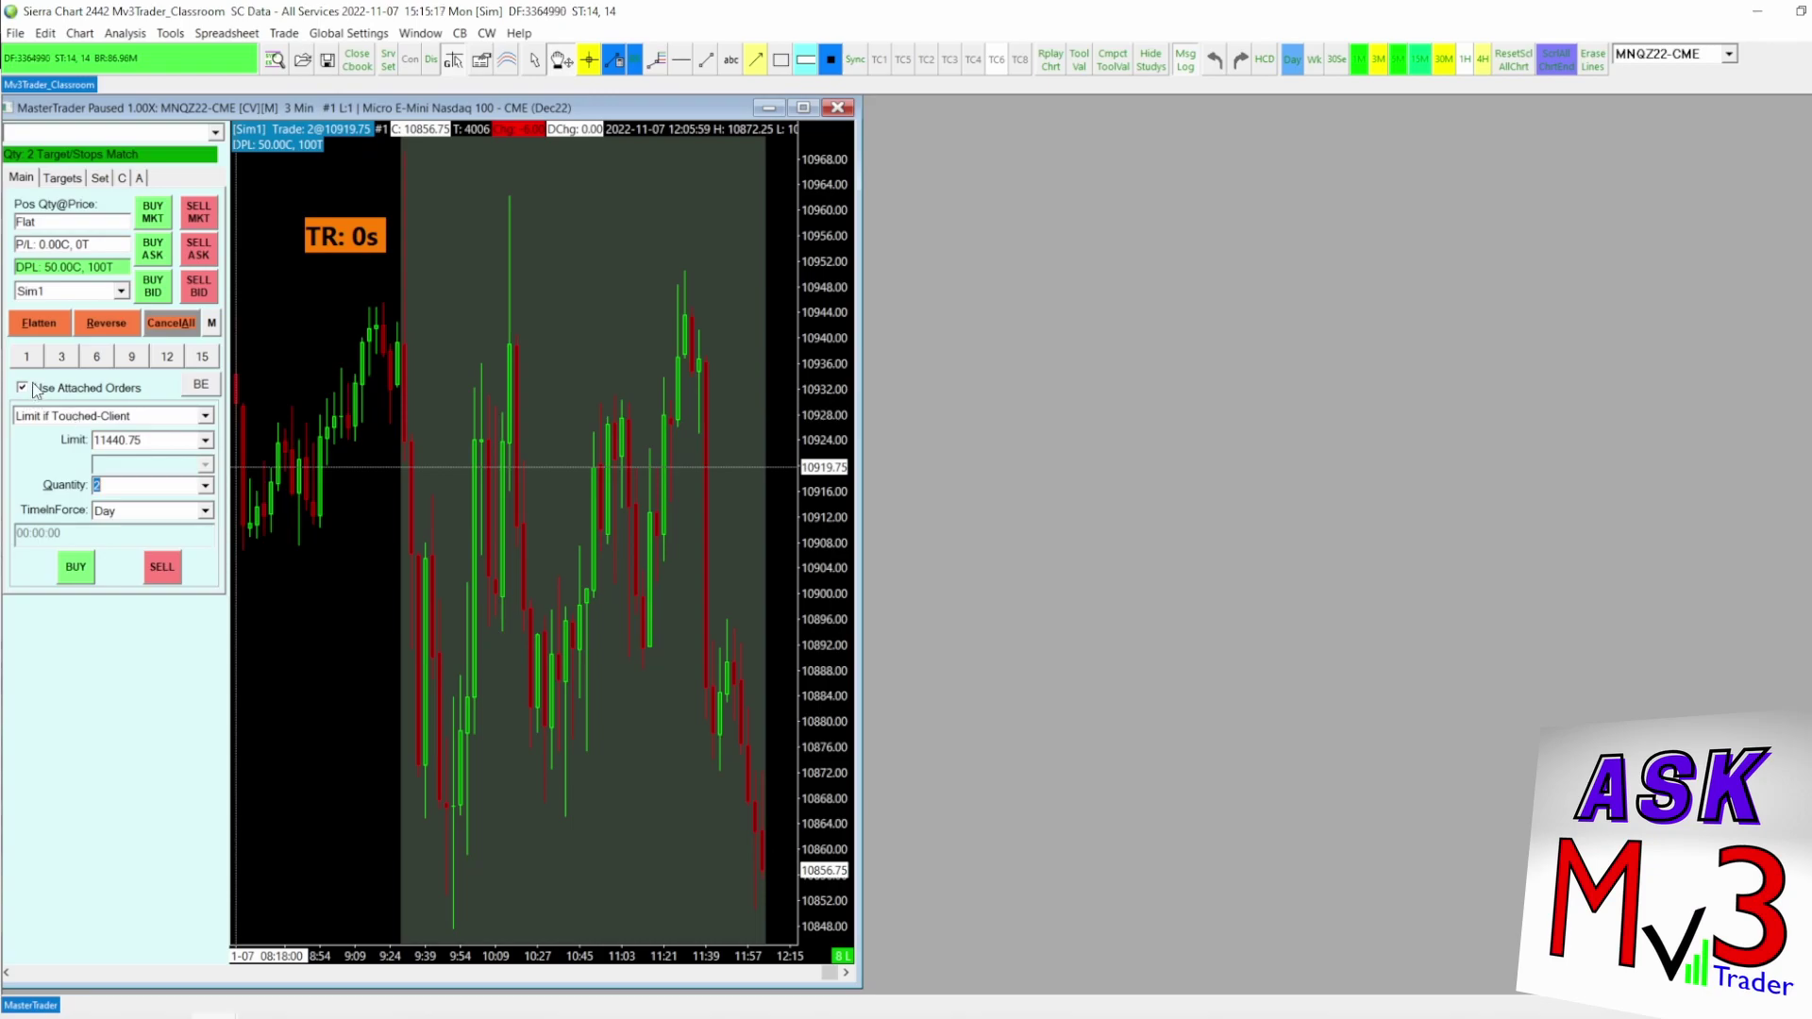
left_click(212, 325)
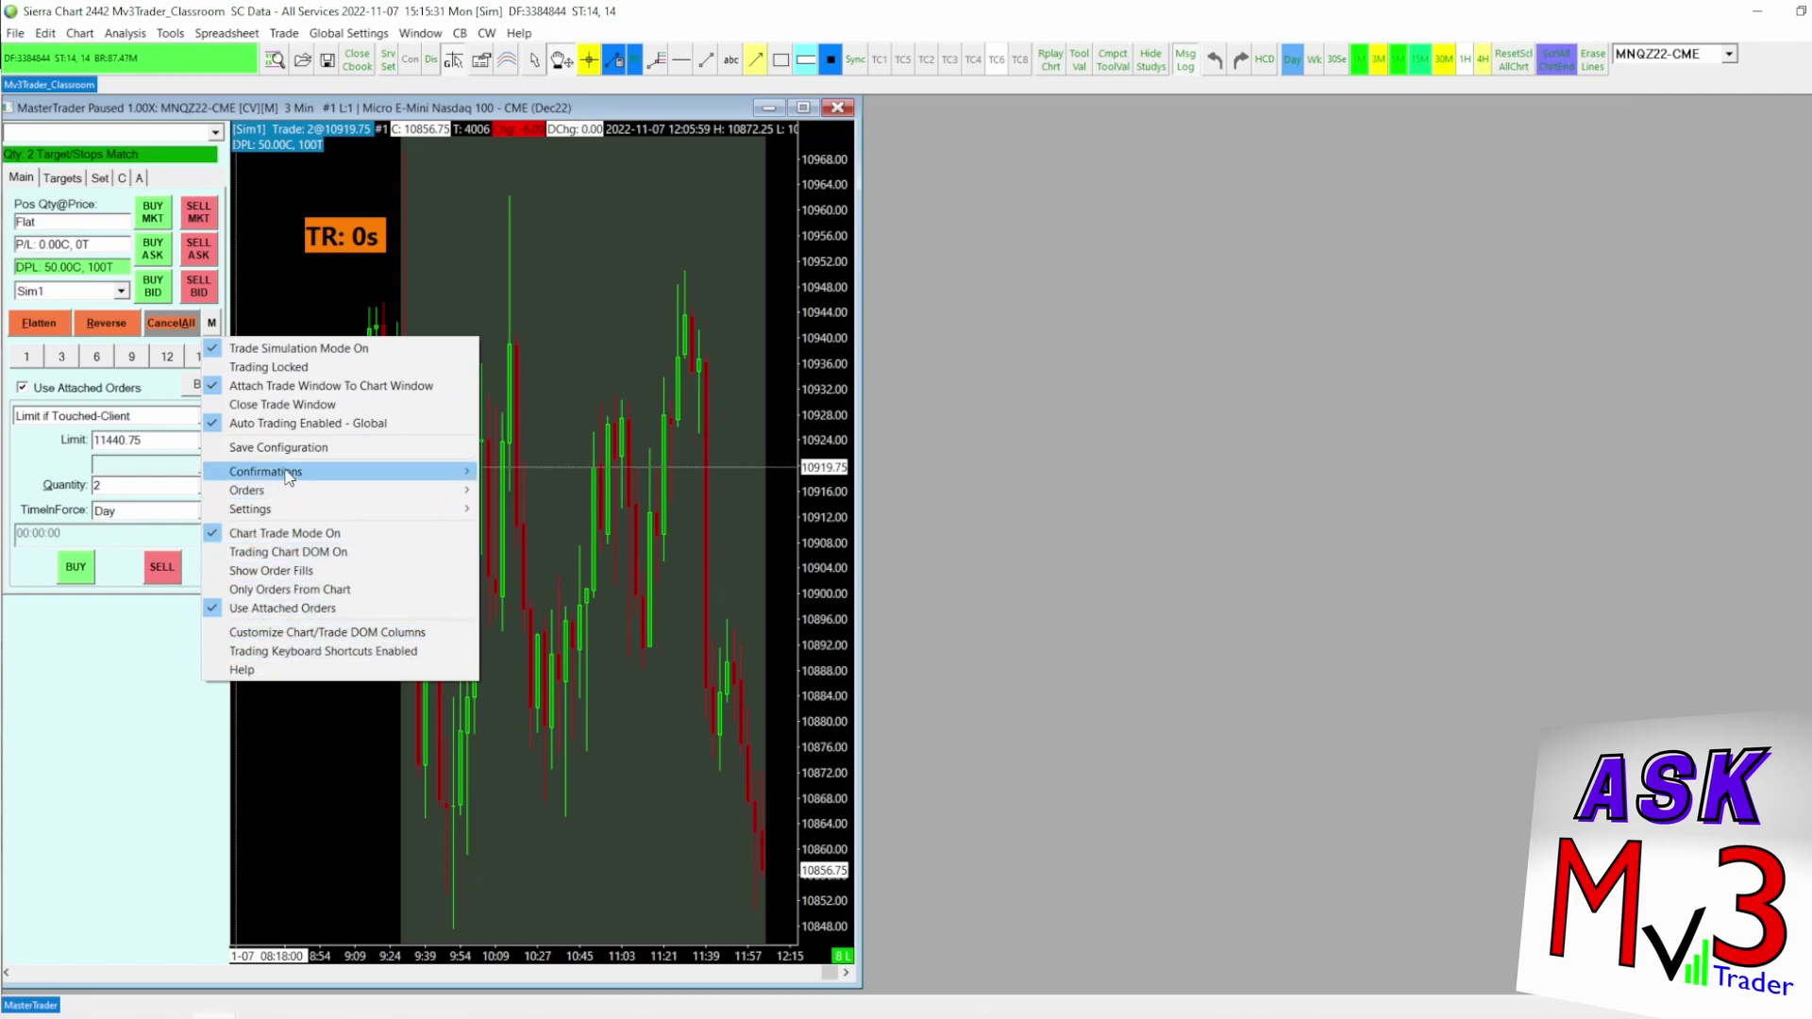
Look over the M menu's Confirmations and Settings choices, then close the menu.
mouse_move(289, 478)
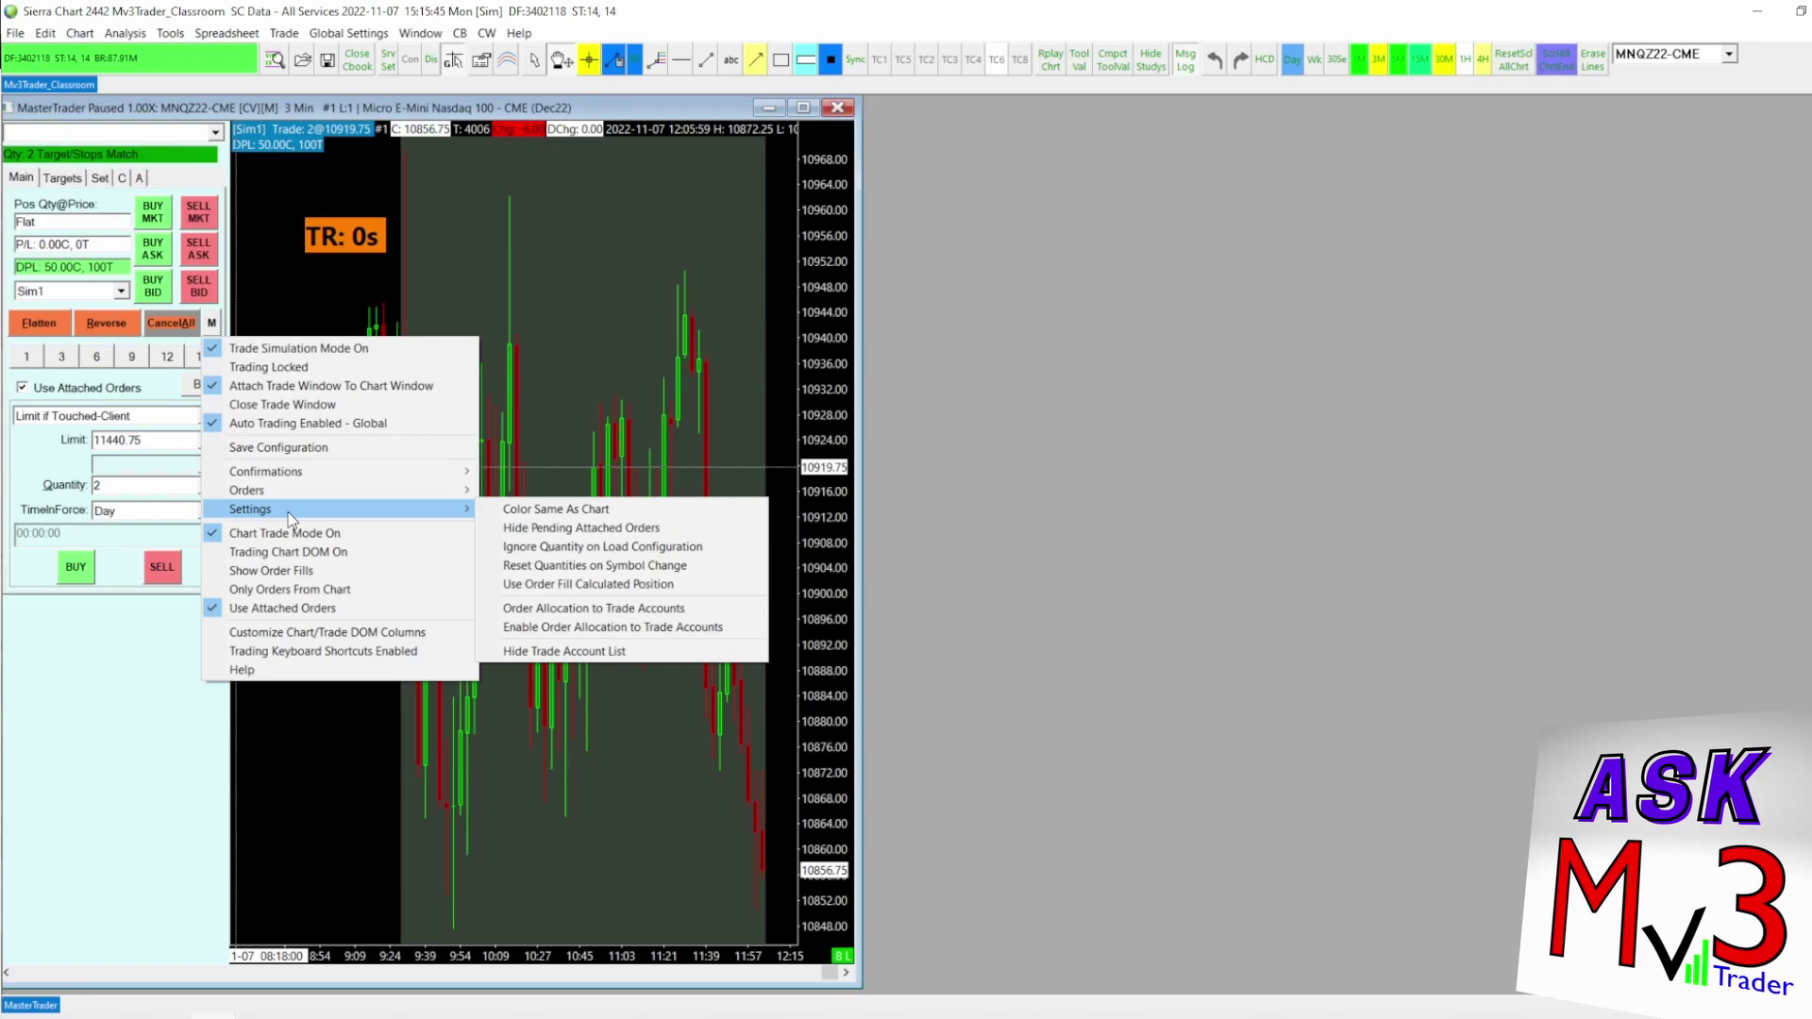
left_click(130, 691)
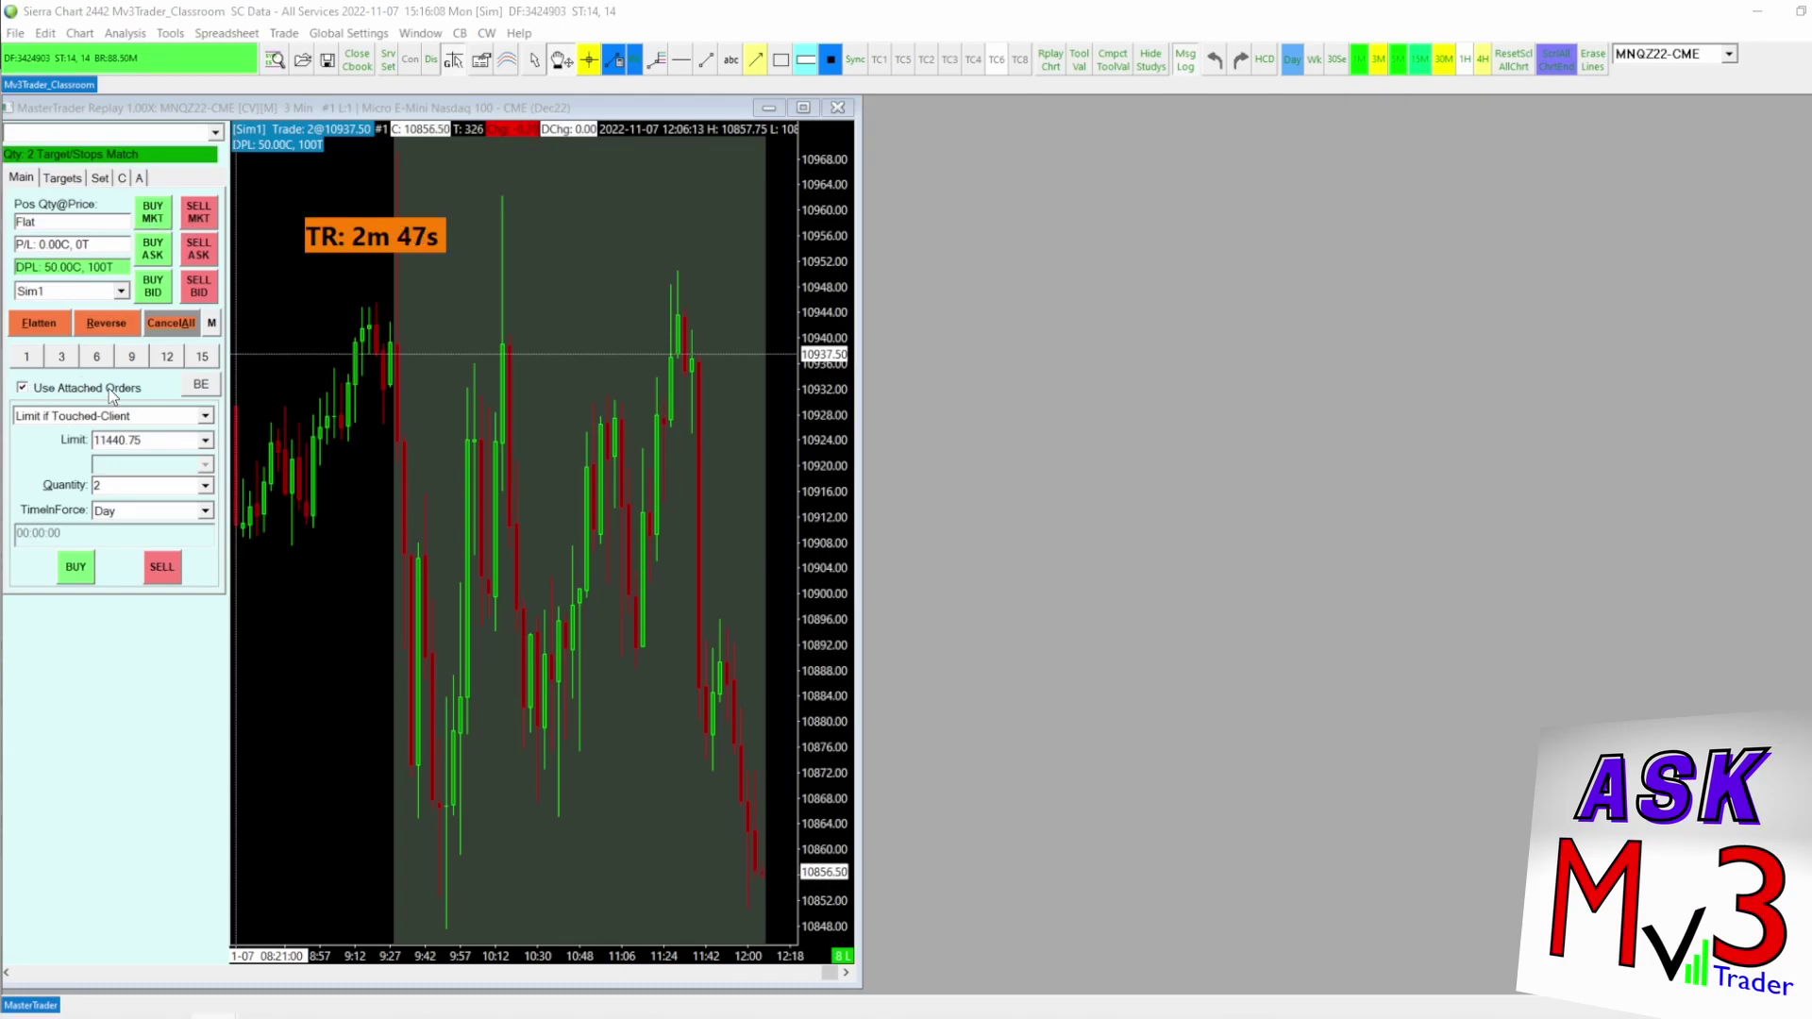
left_click(147, 218)
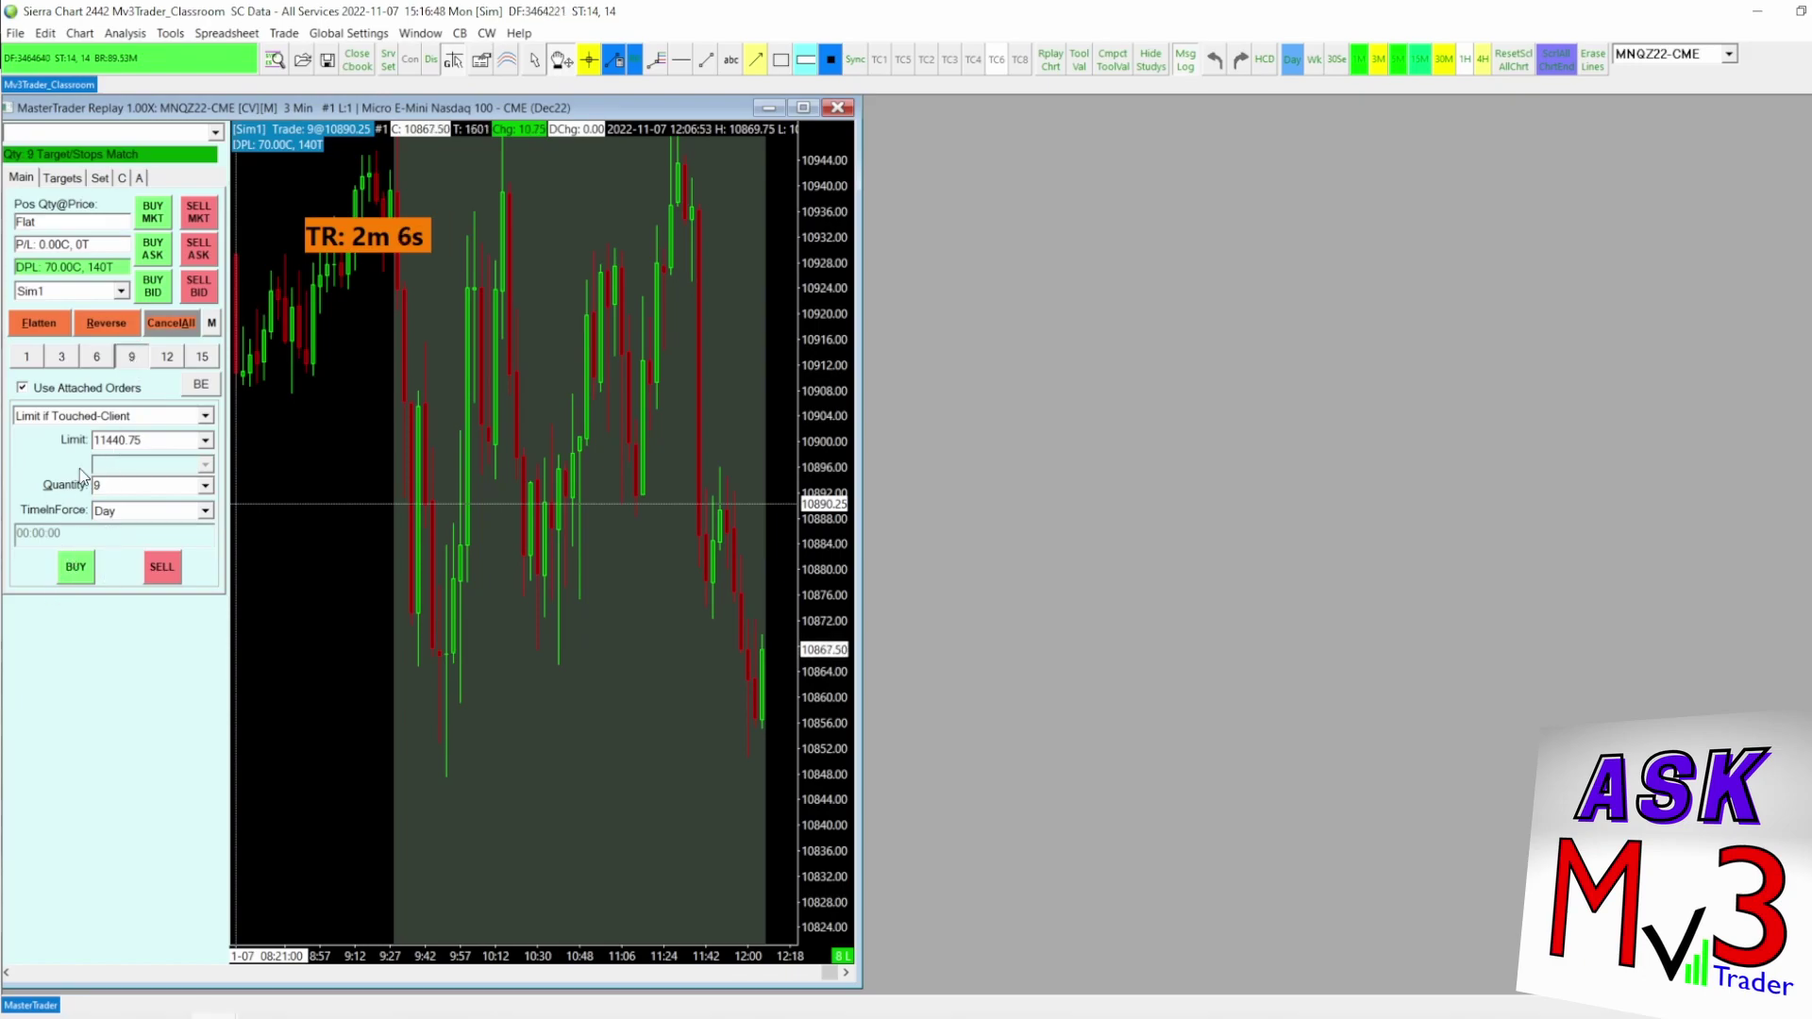
Buy 9 contracts at market, then inspect the target order and trailing stops, cancelling each.
left_click(151, 217)
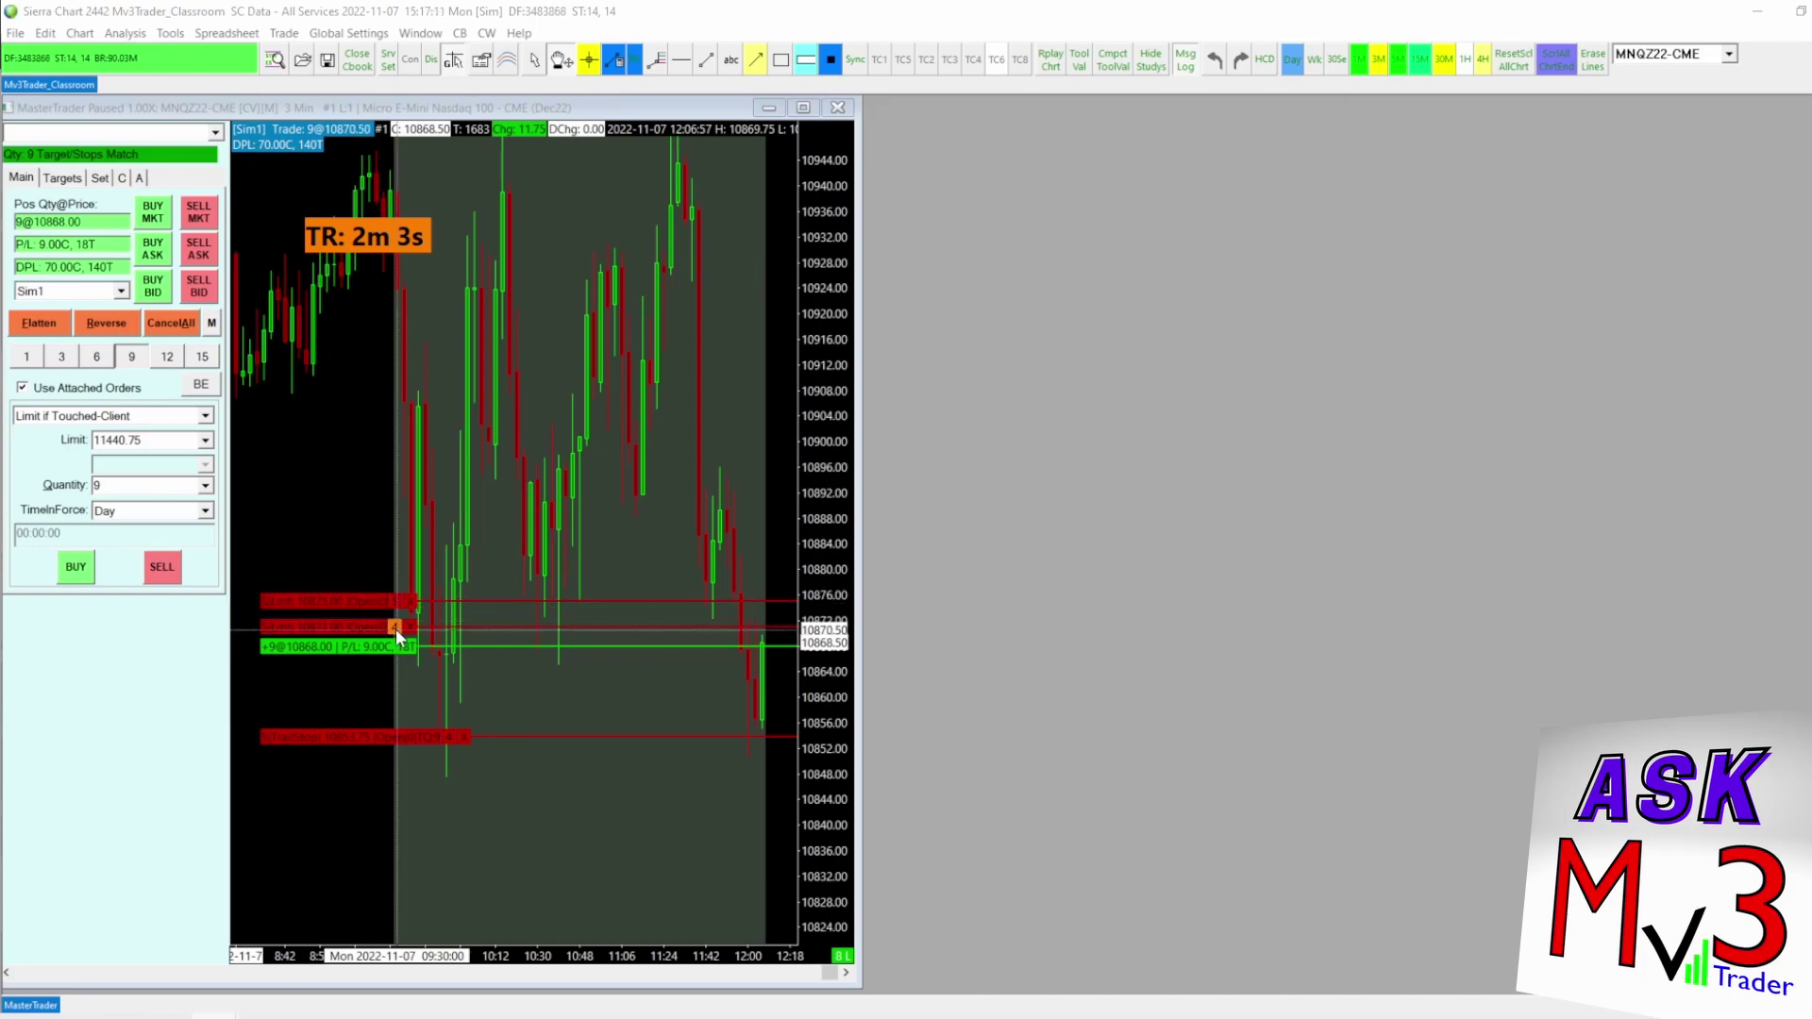
left_click(396, 632)
left_click(396, 630)
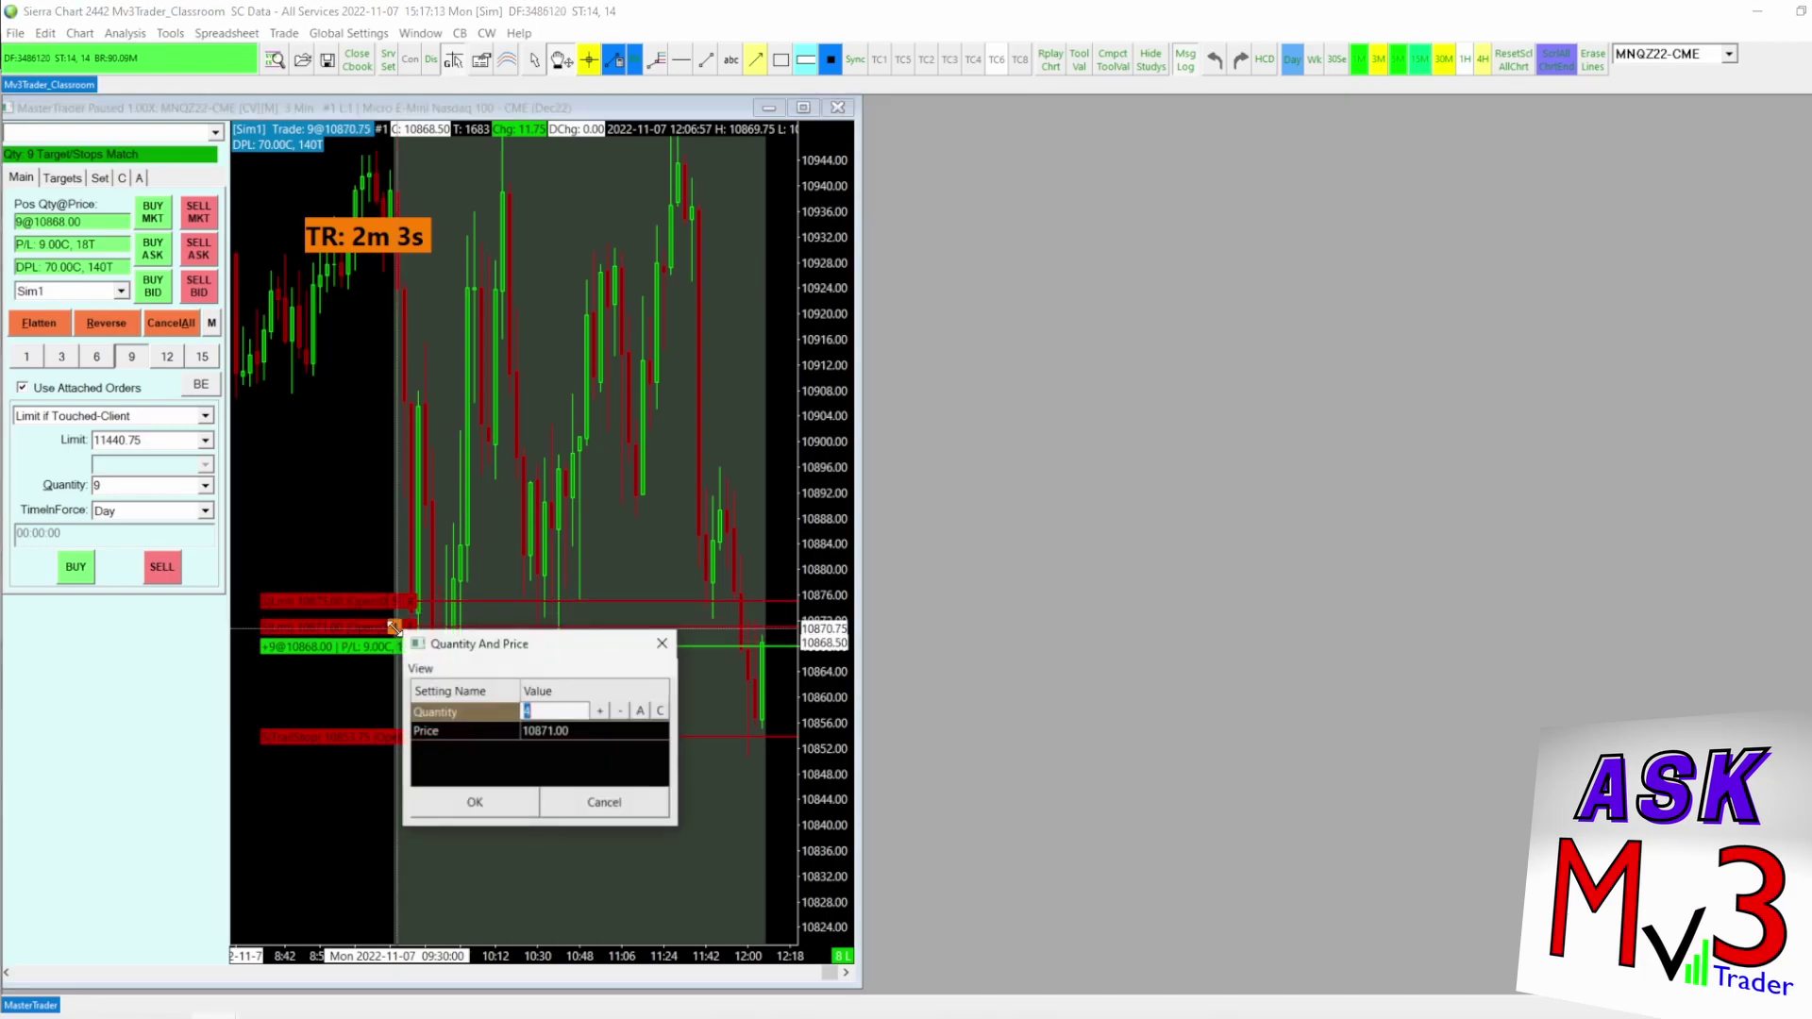
left_click(580, 809)
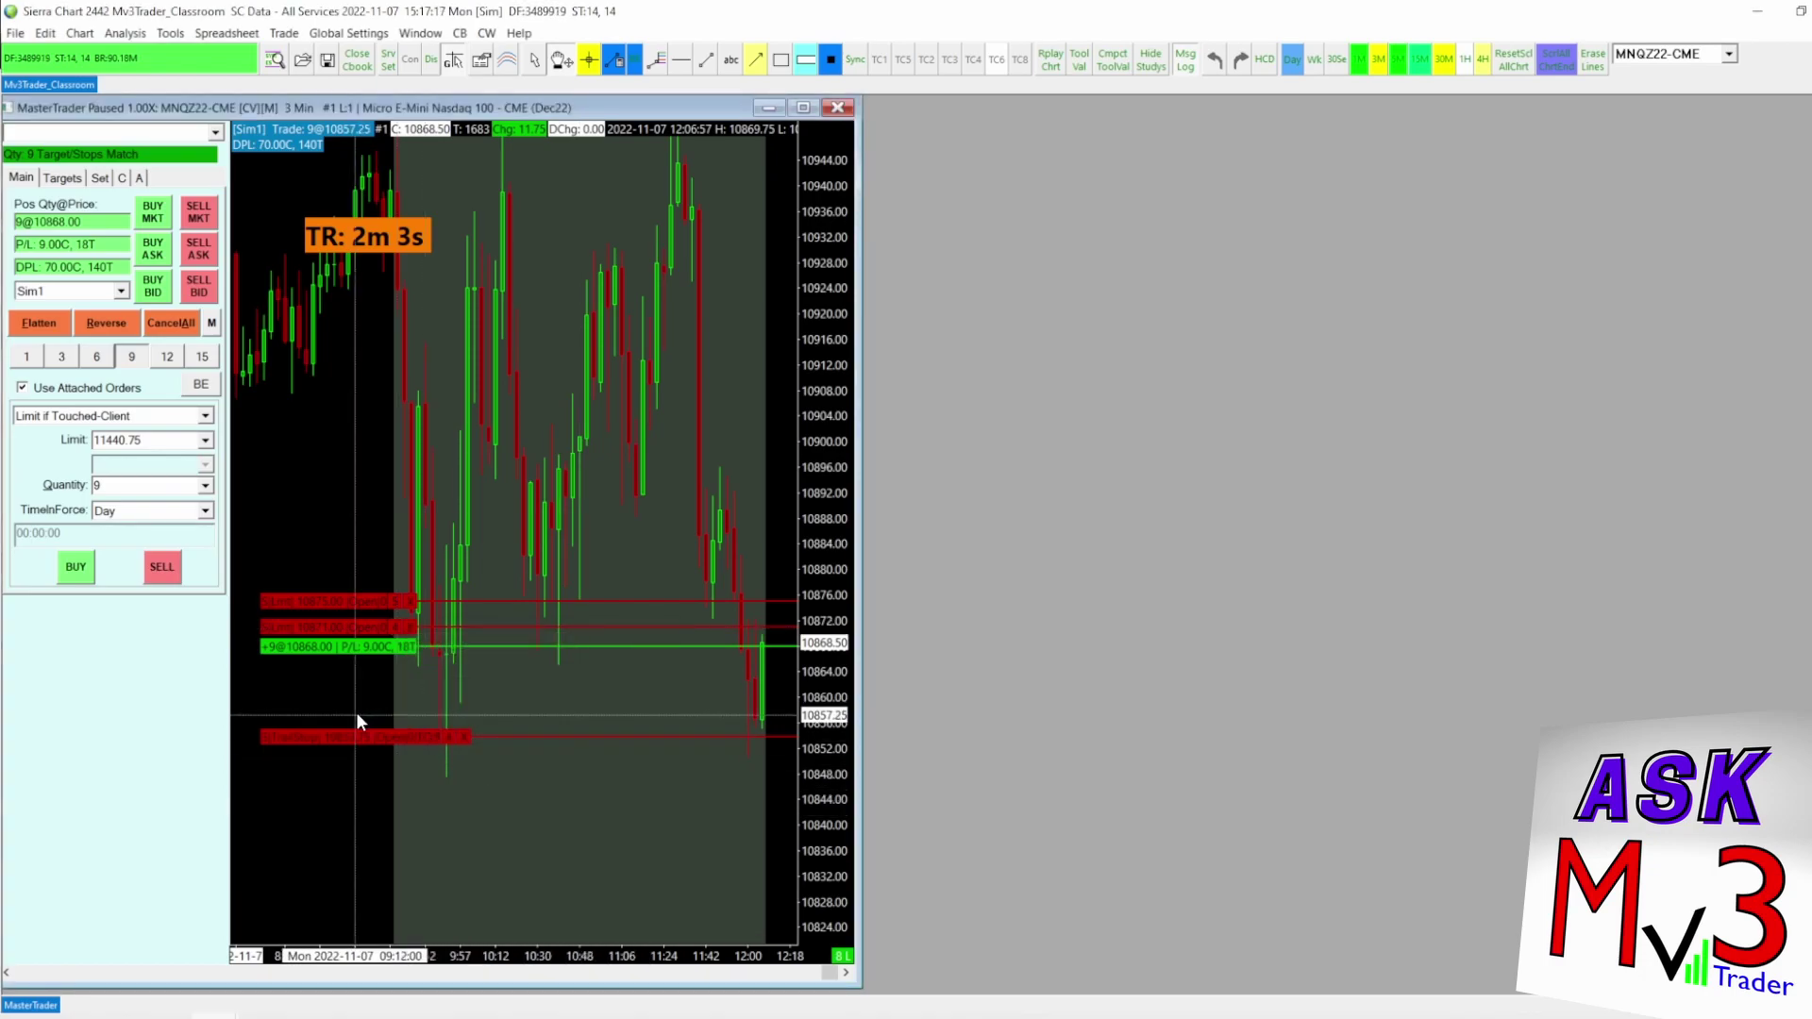
left_click(445, 739)
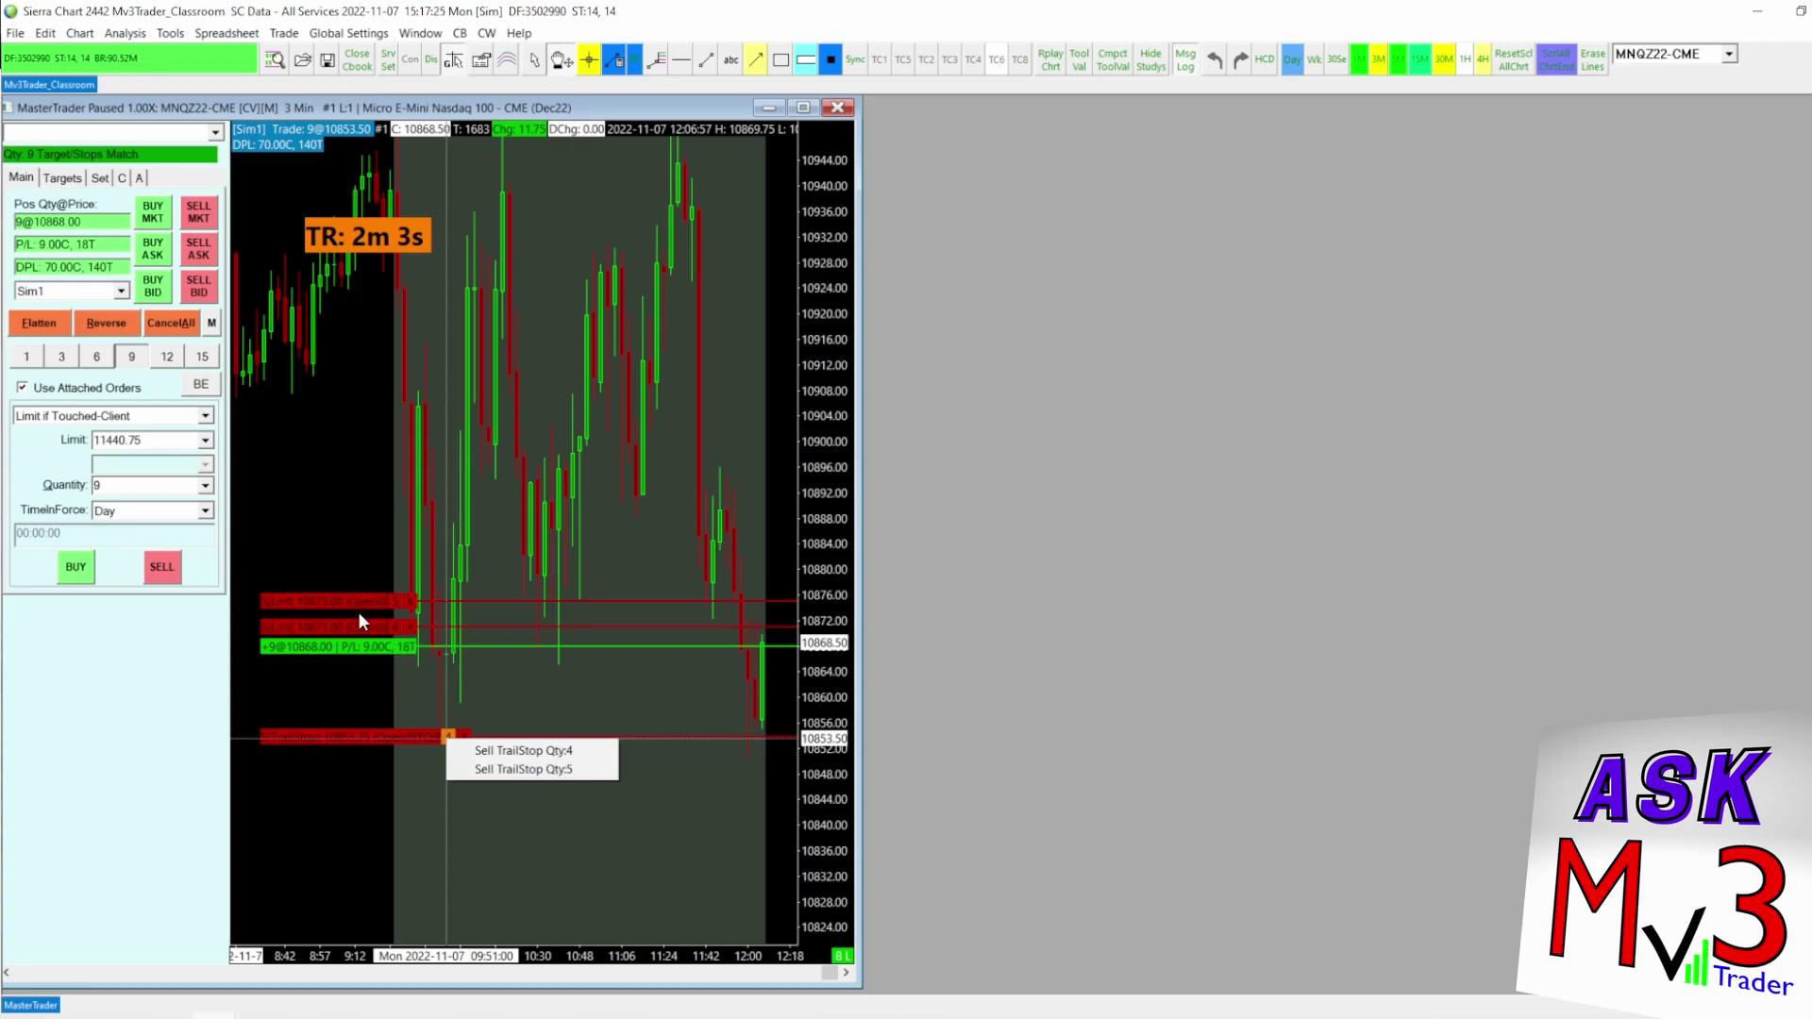
left_click(483, 833)
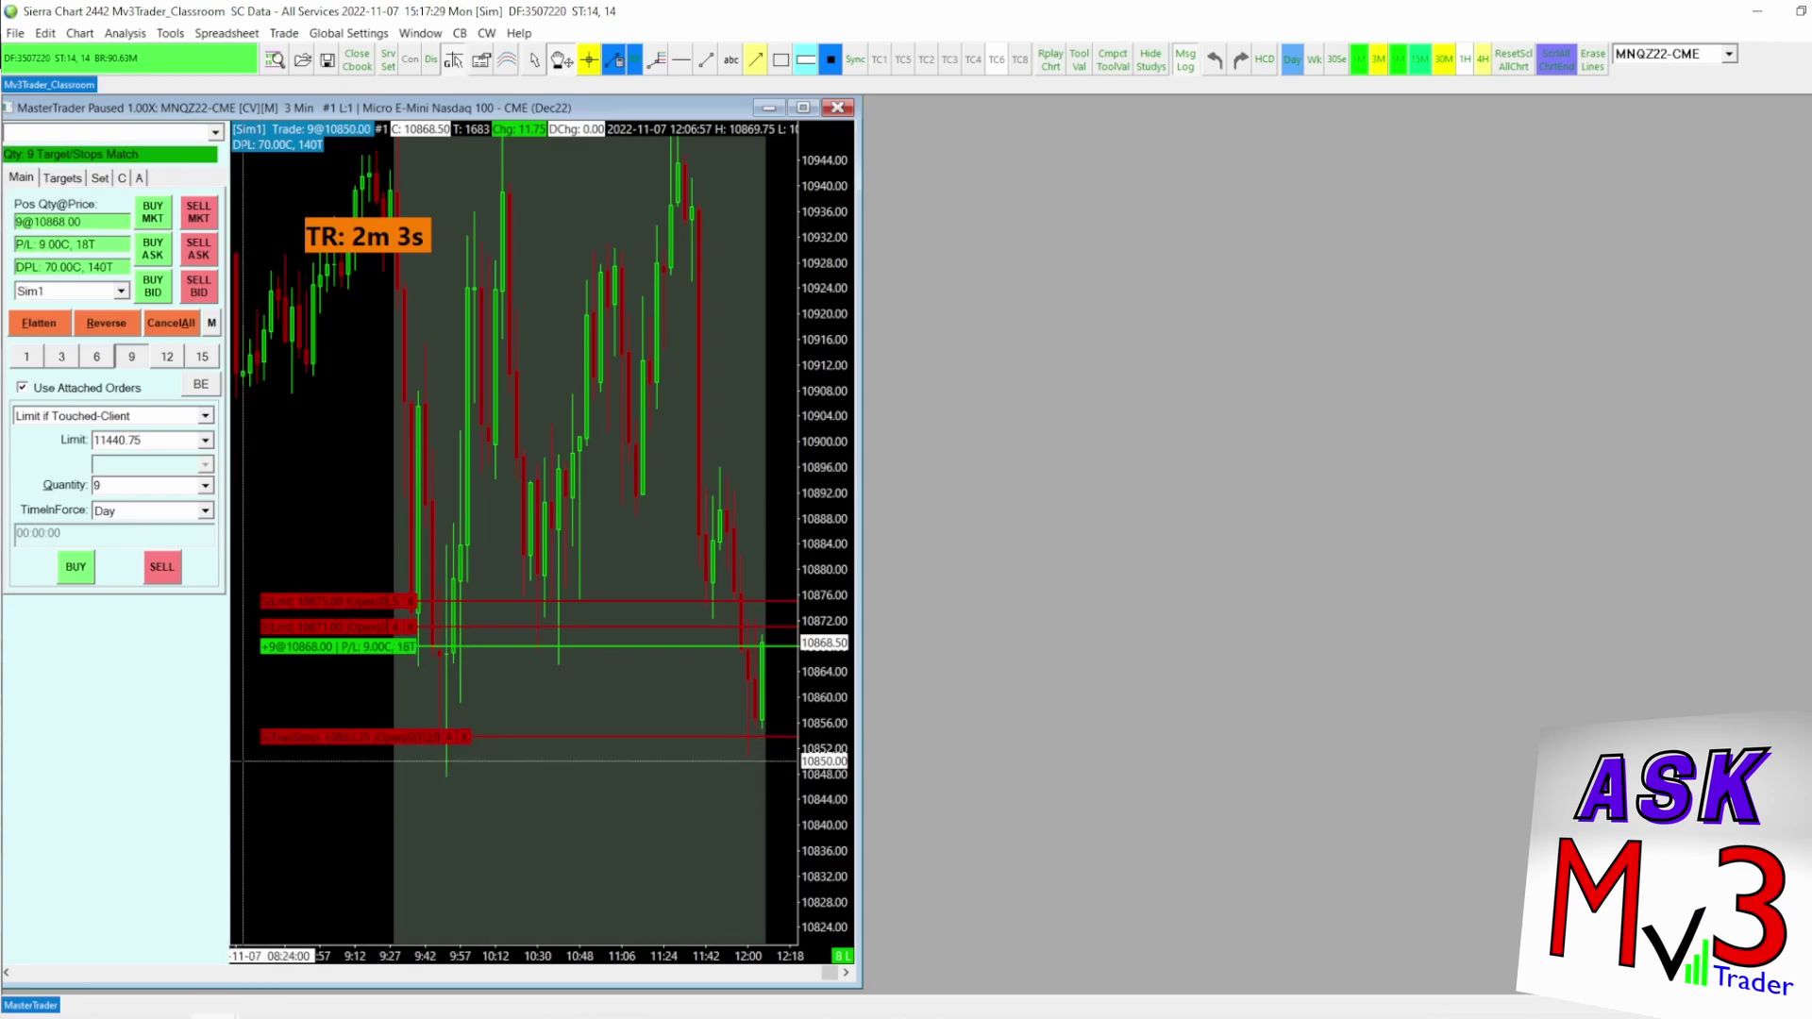
Resume the replay and check the stop order's quantity and price without changing it.
key("space")
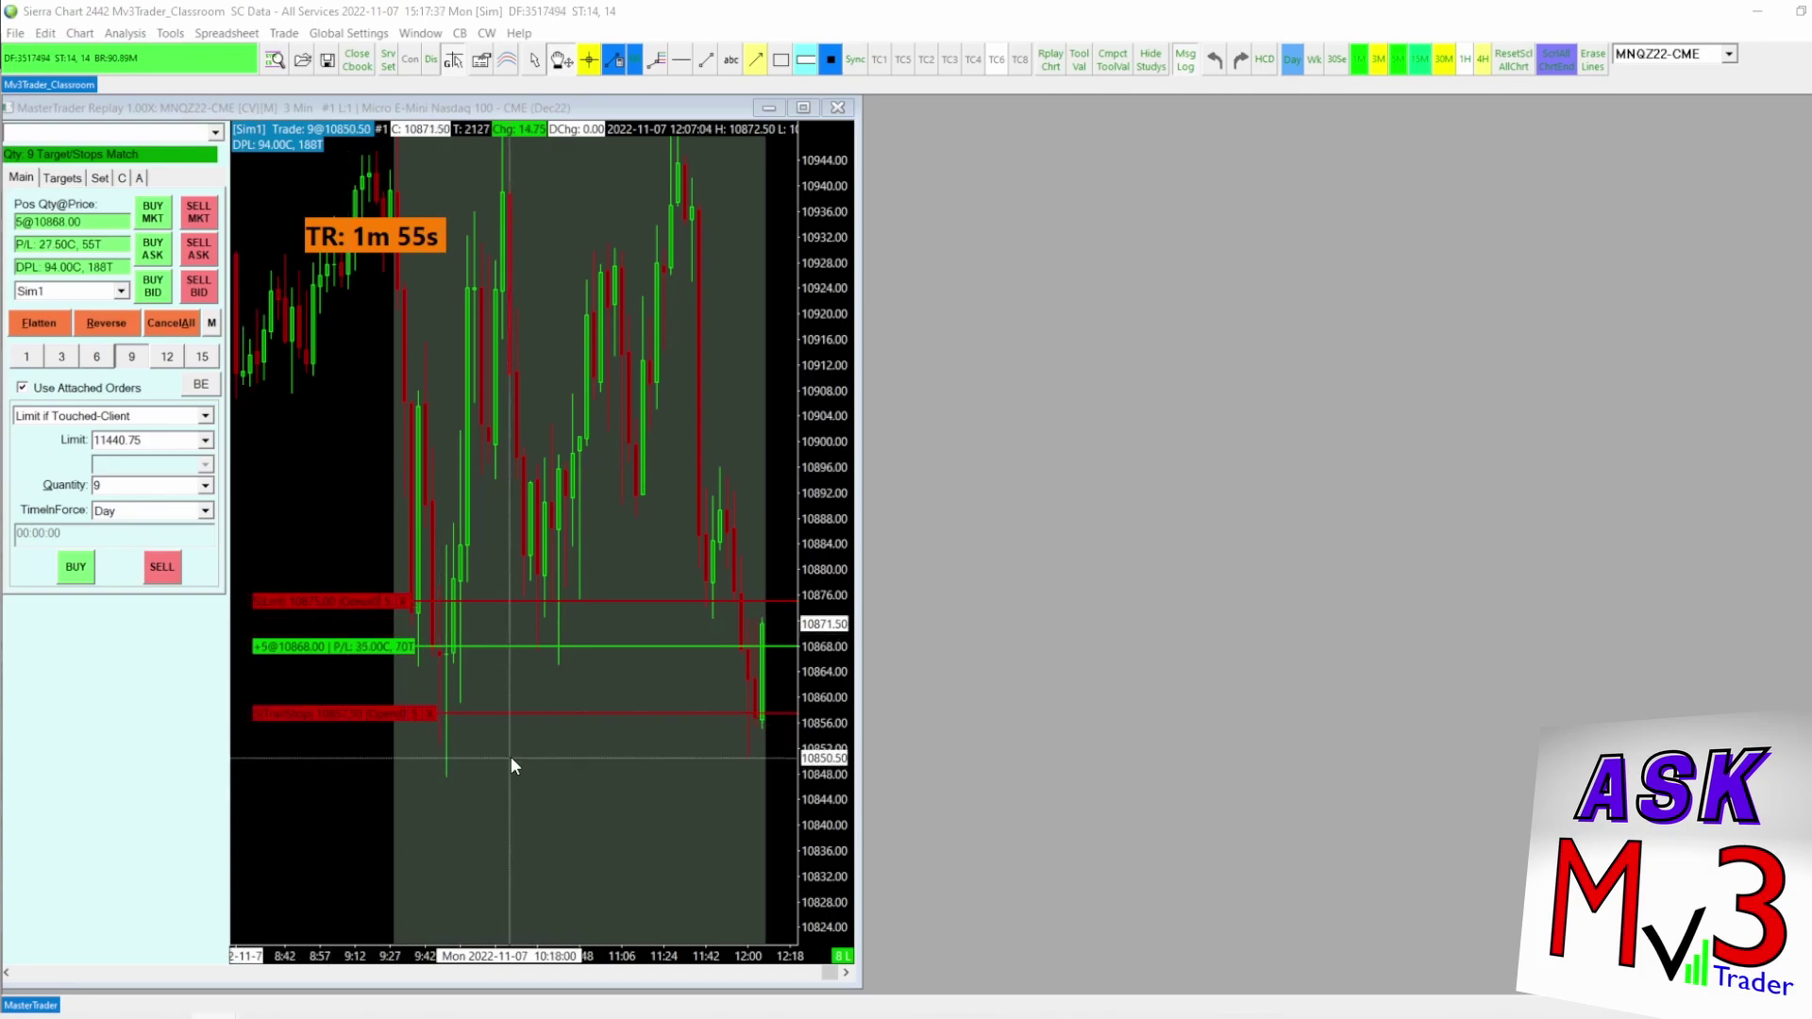
left_click(412, 715)
left_click(411, 714)
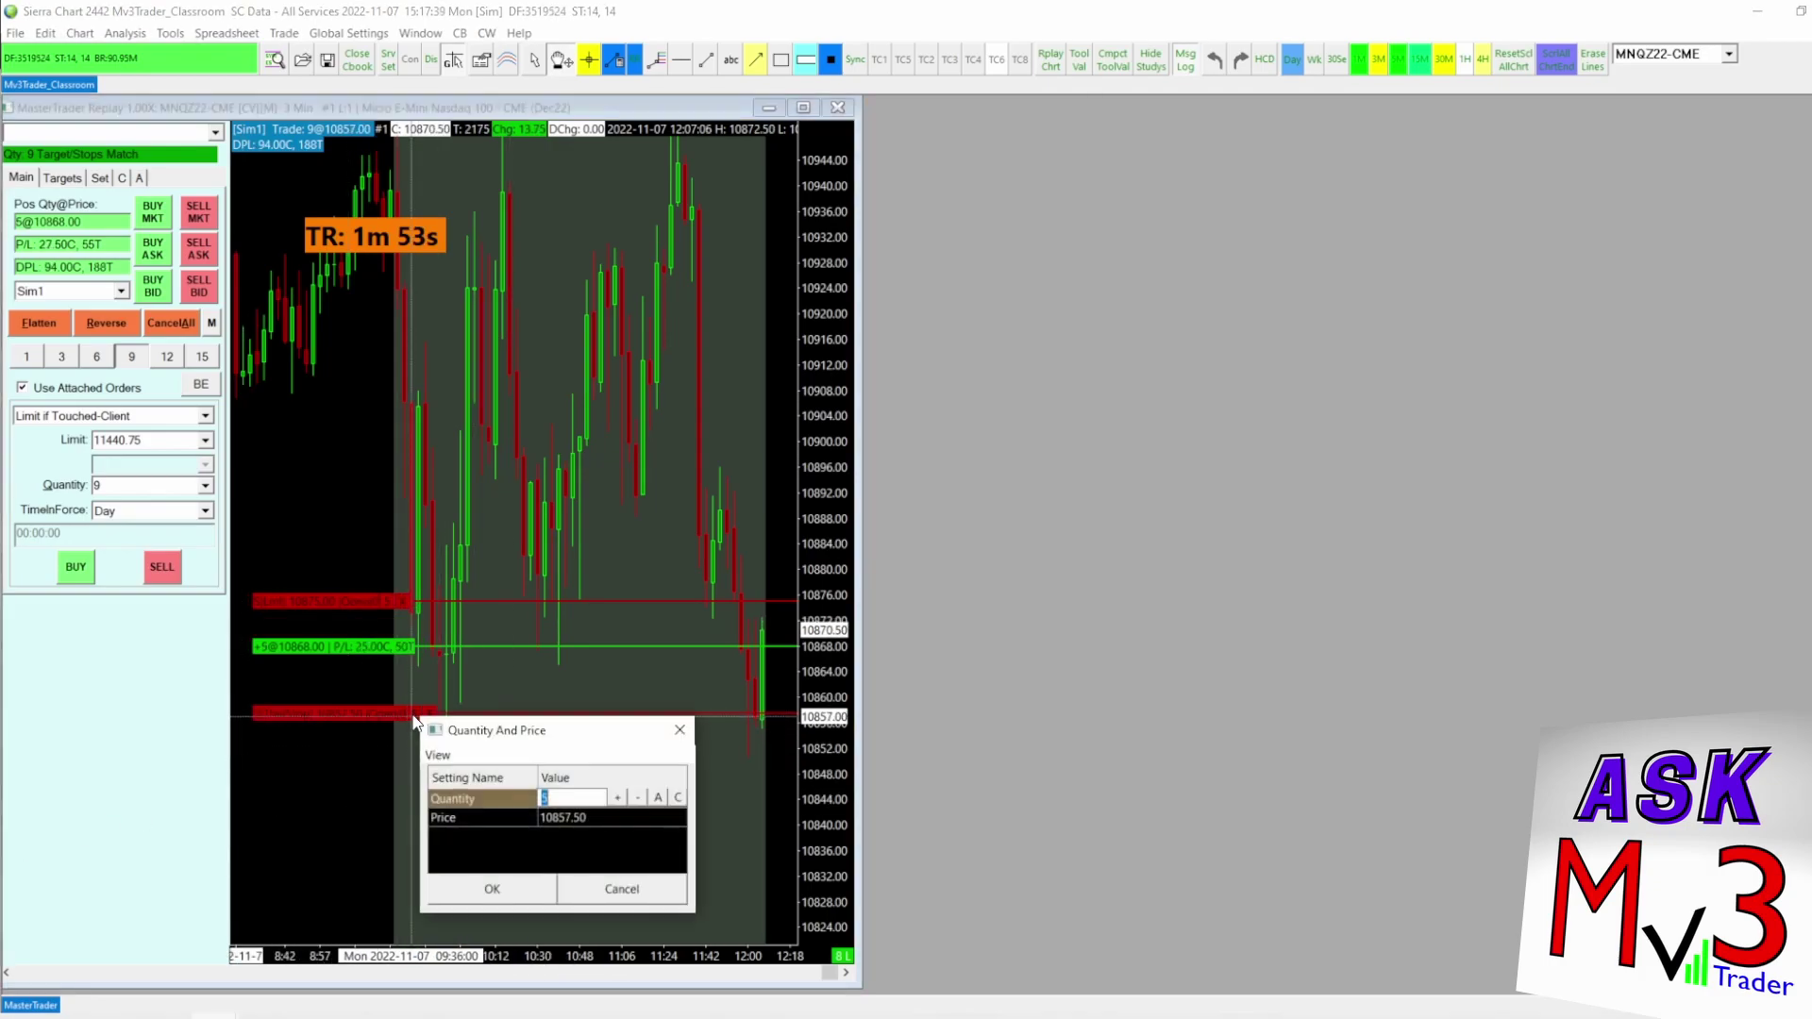
left_click(605, 892)
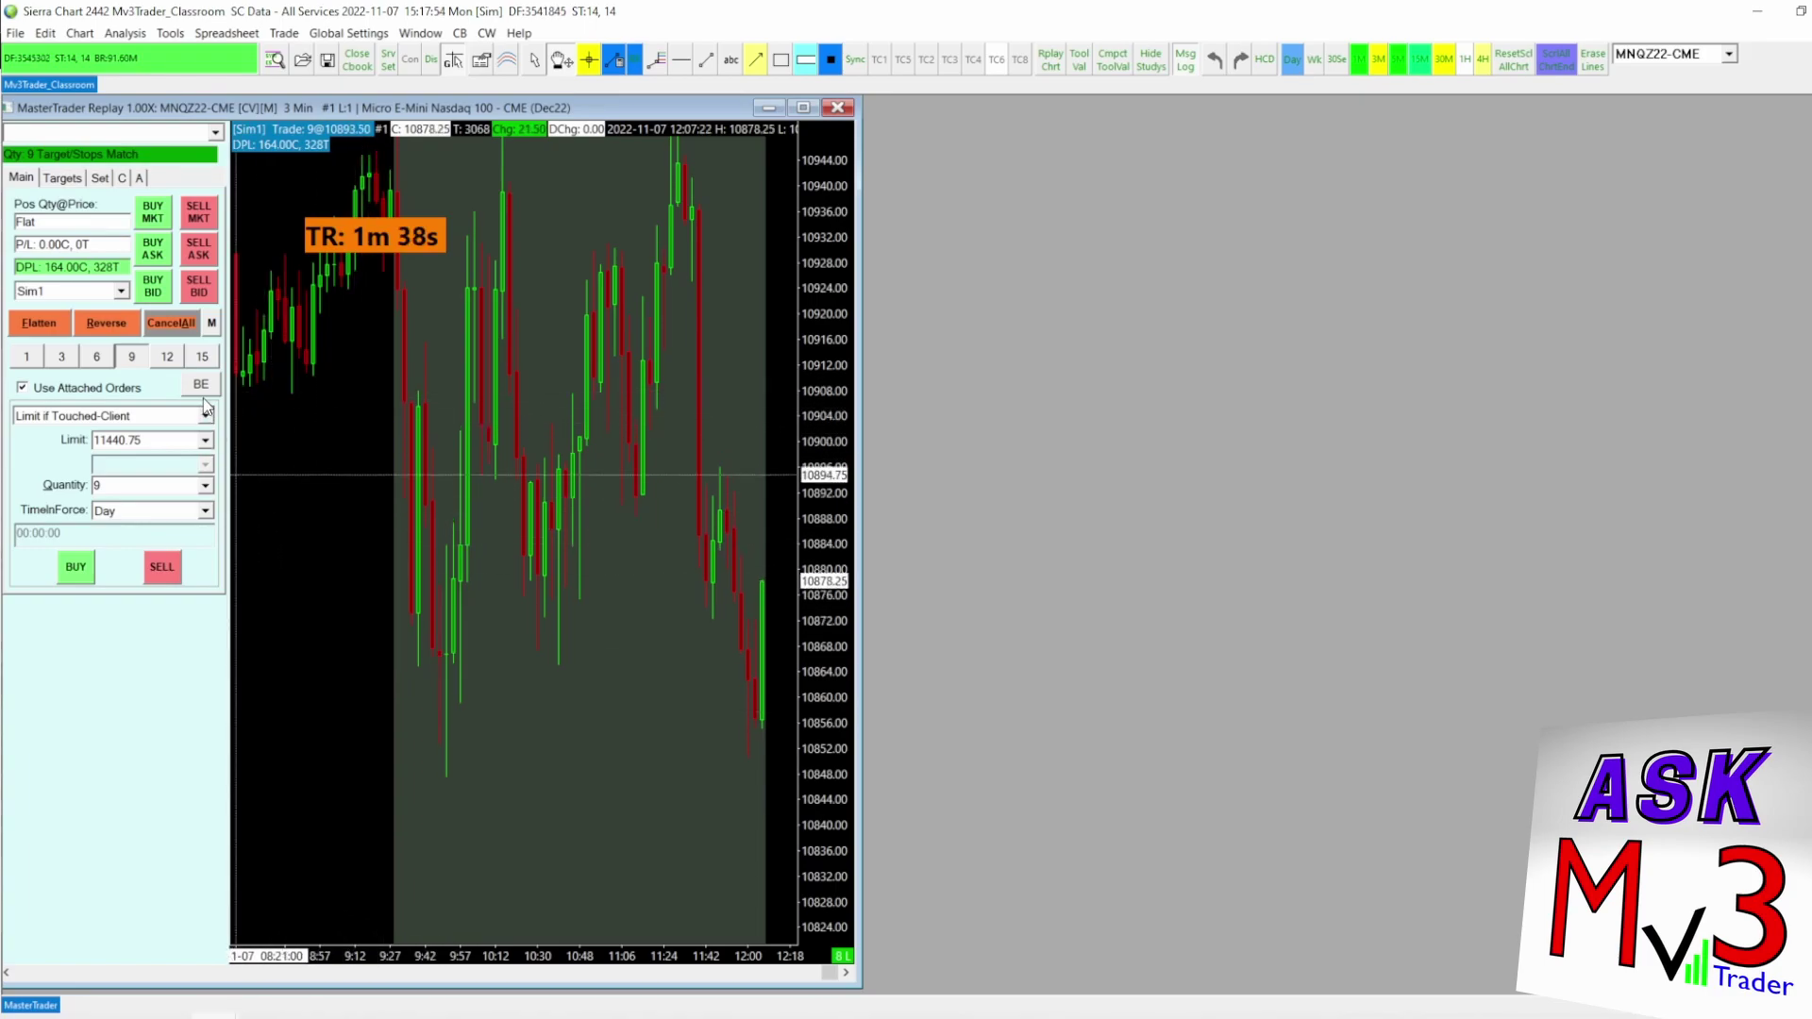
Cut the Stop All trailing stop offset from 60 to 6 ticks and return to Main.
left_click(62, 178)
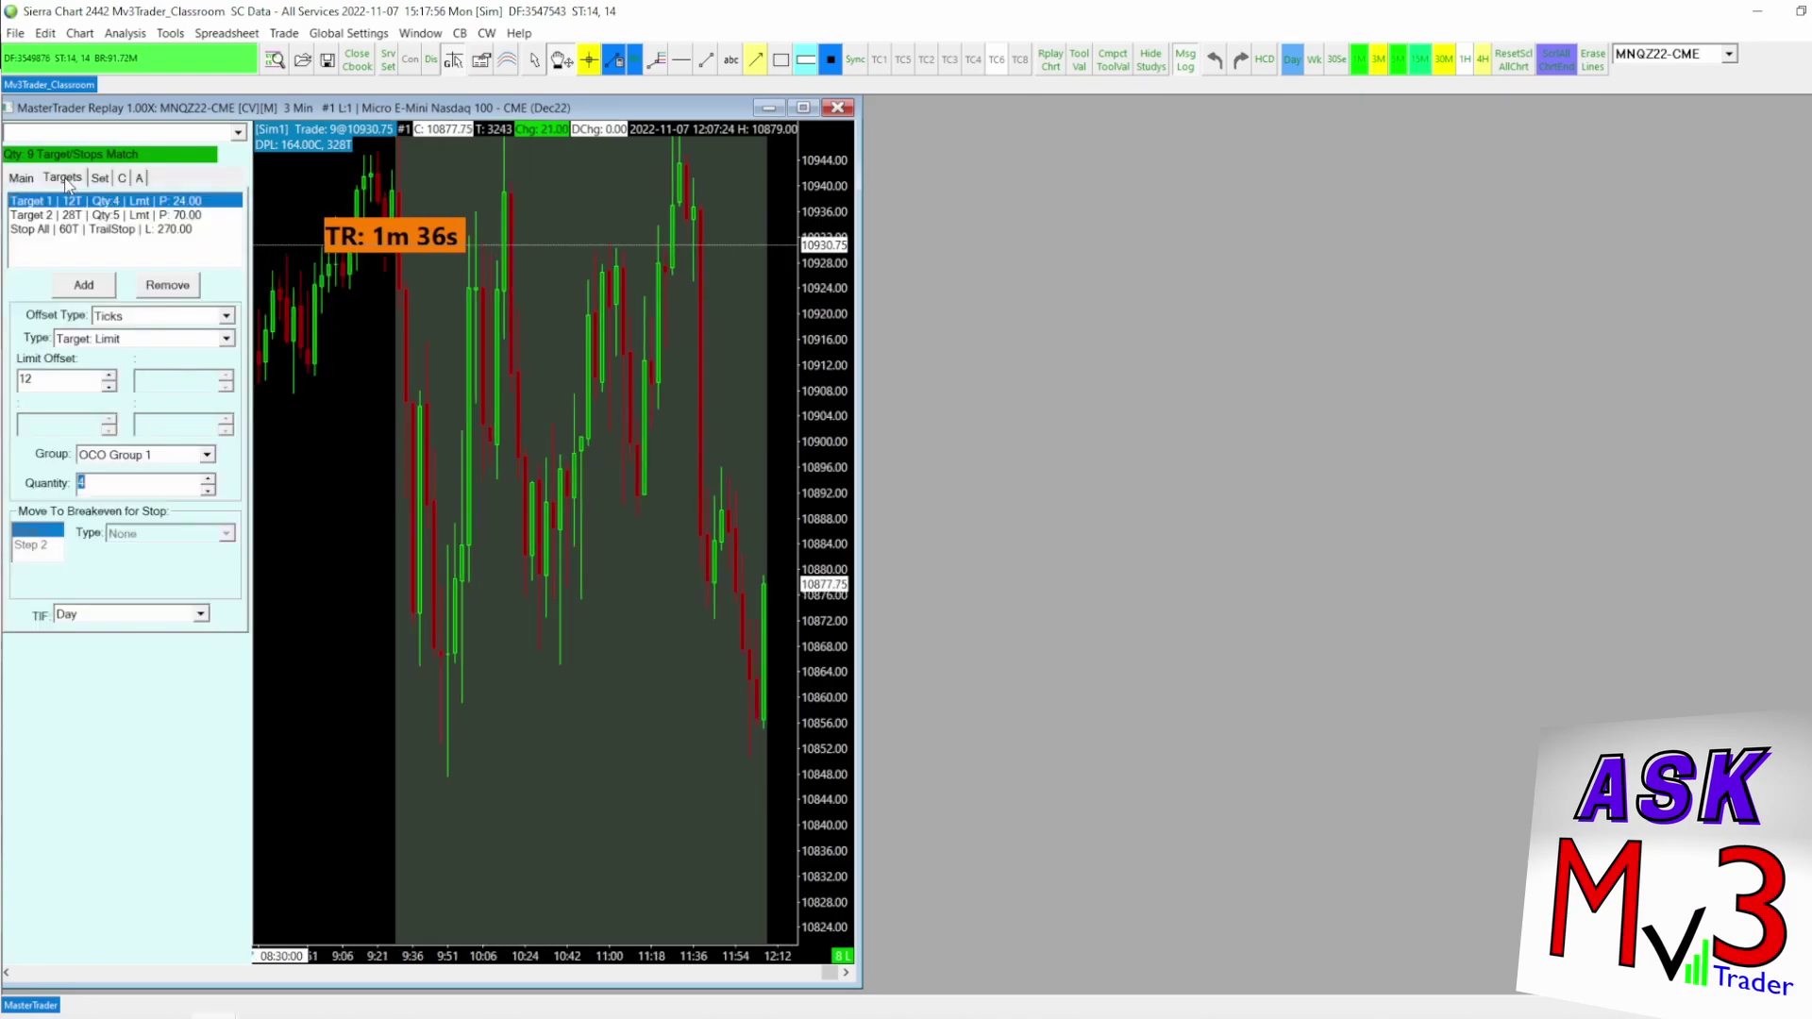
left_click(114, 230)
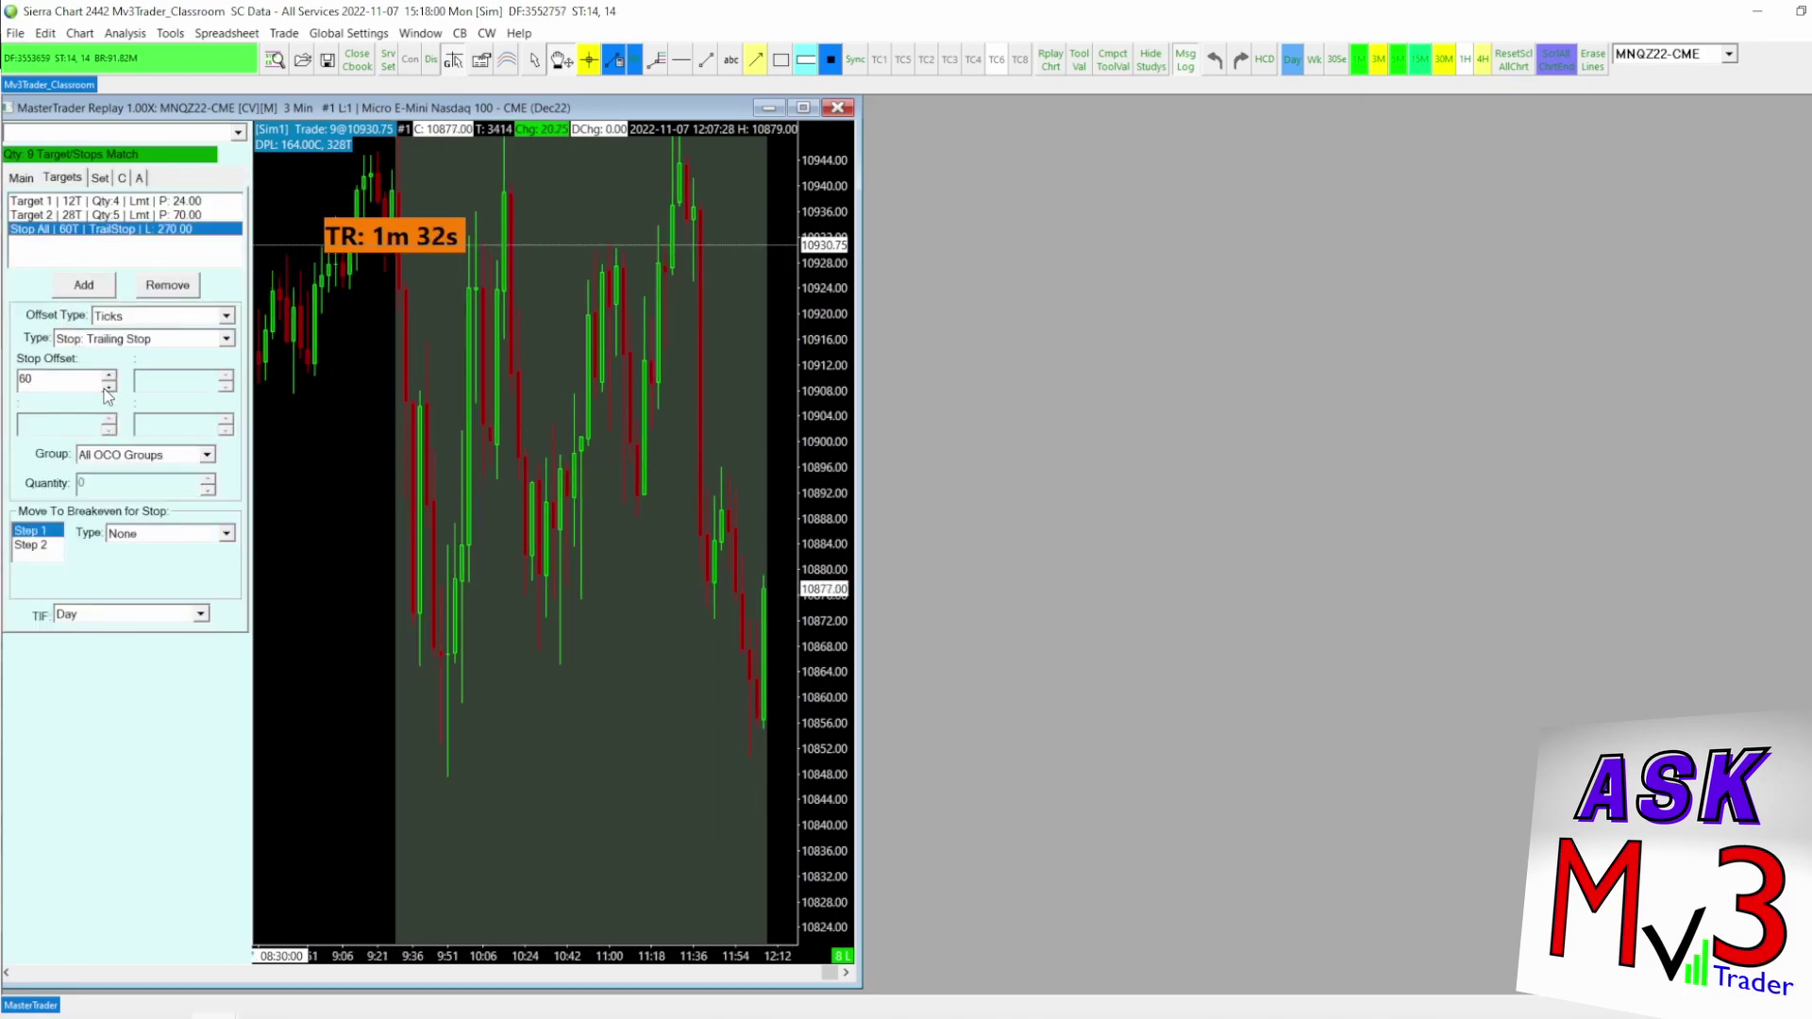
key("BackSpace")
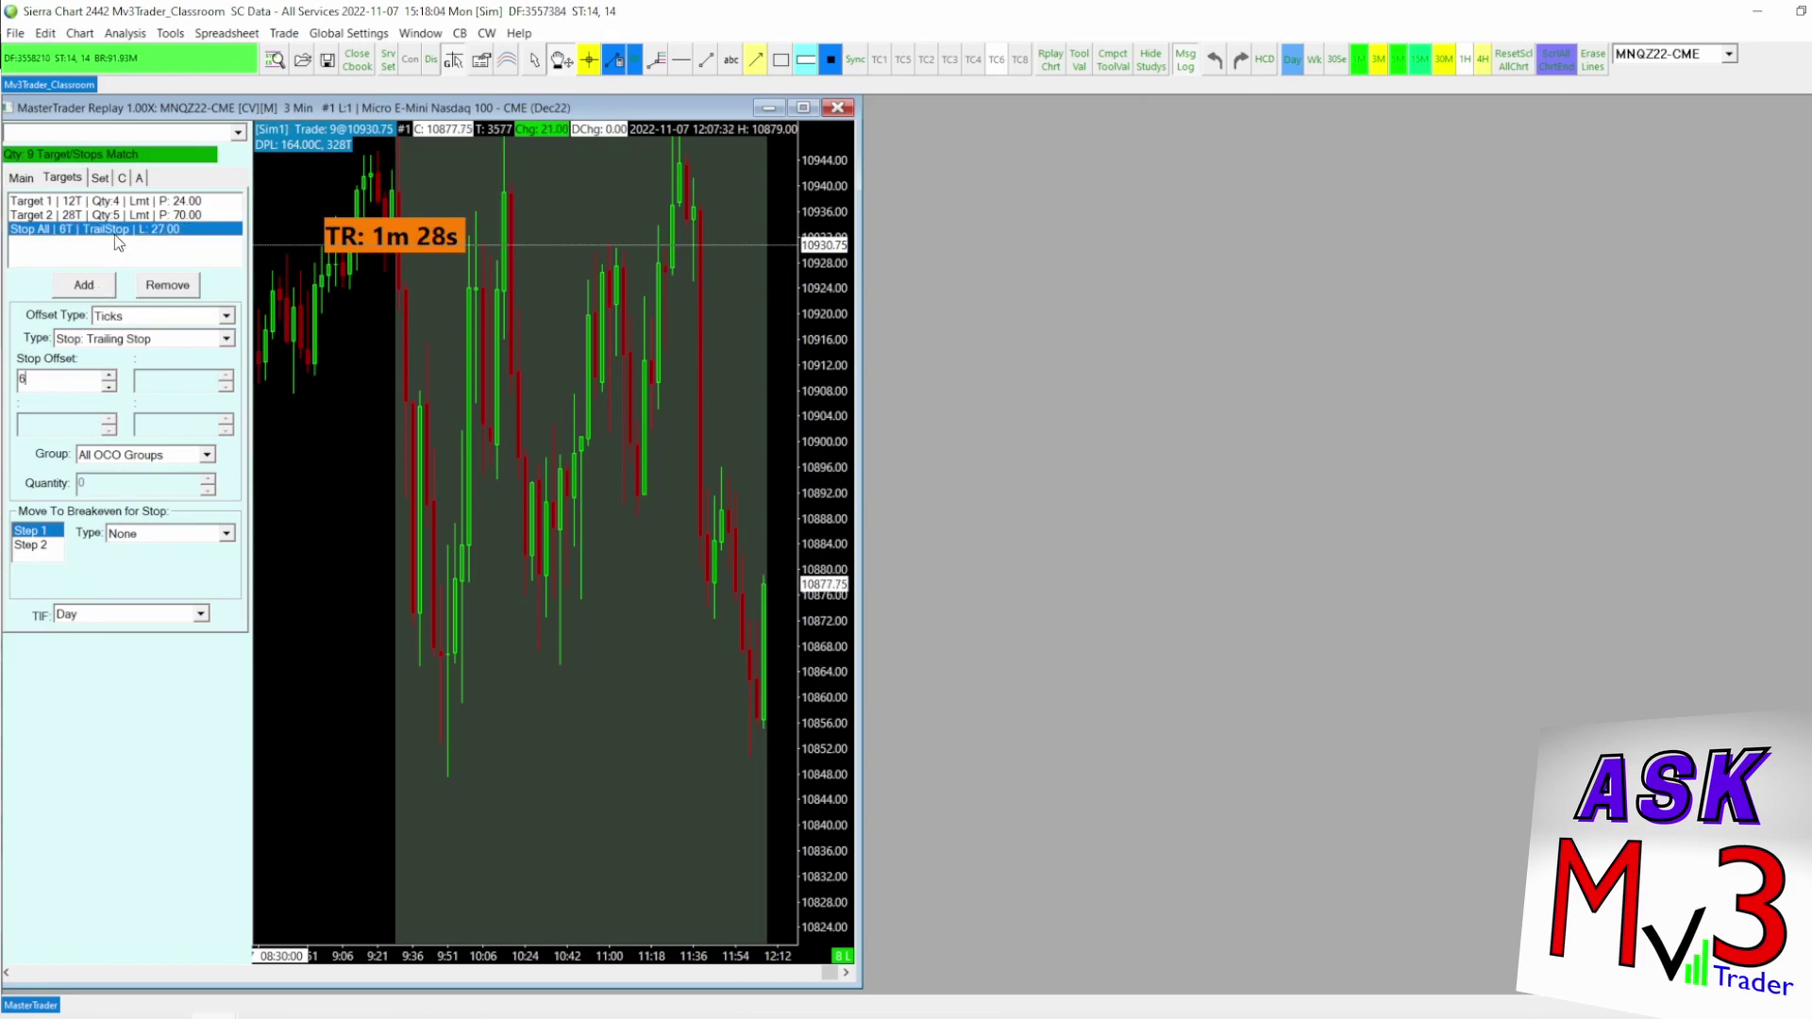
left_click(21, 179)
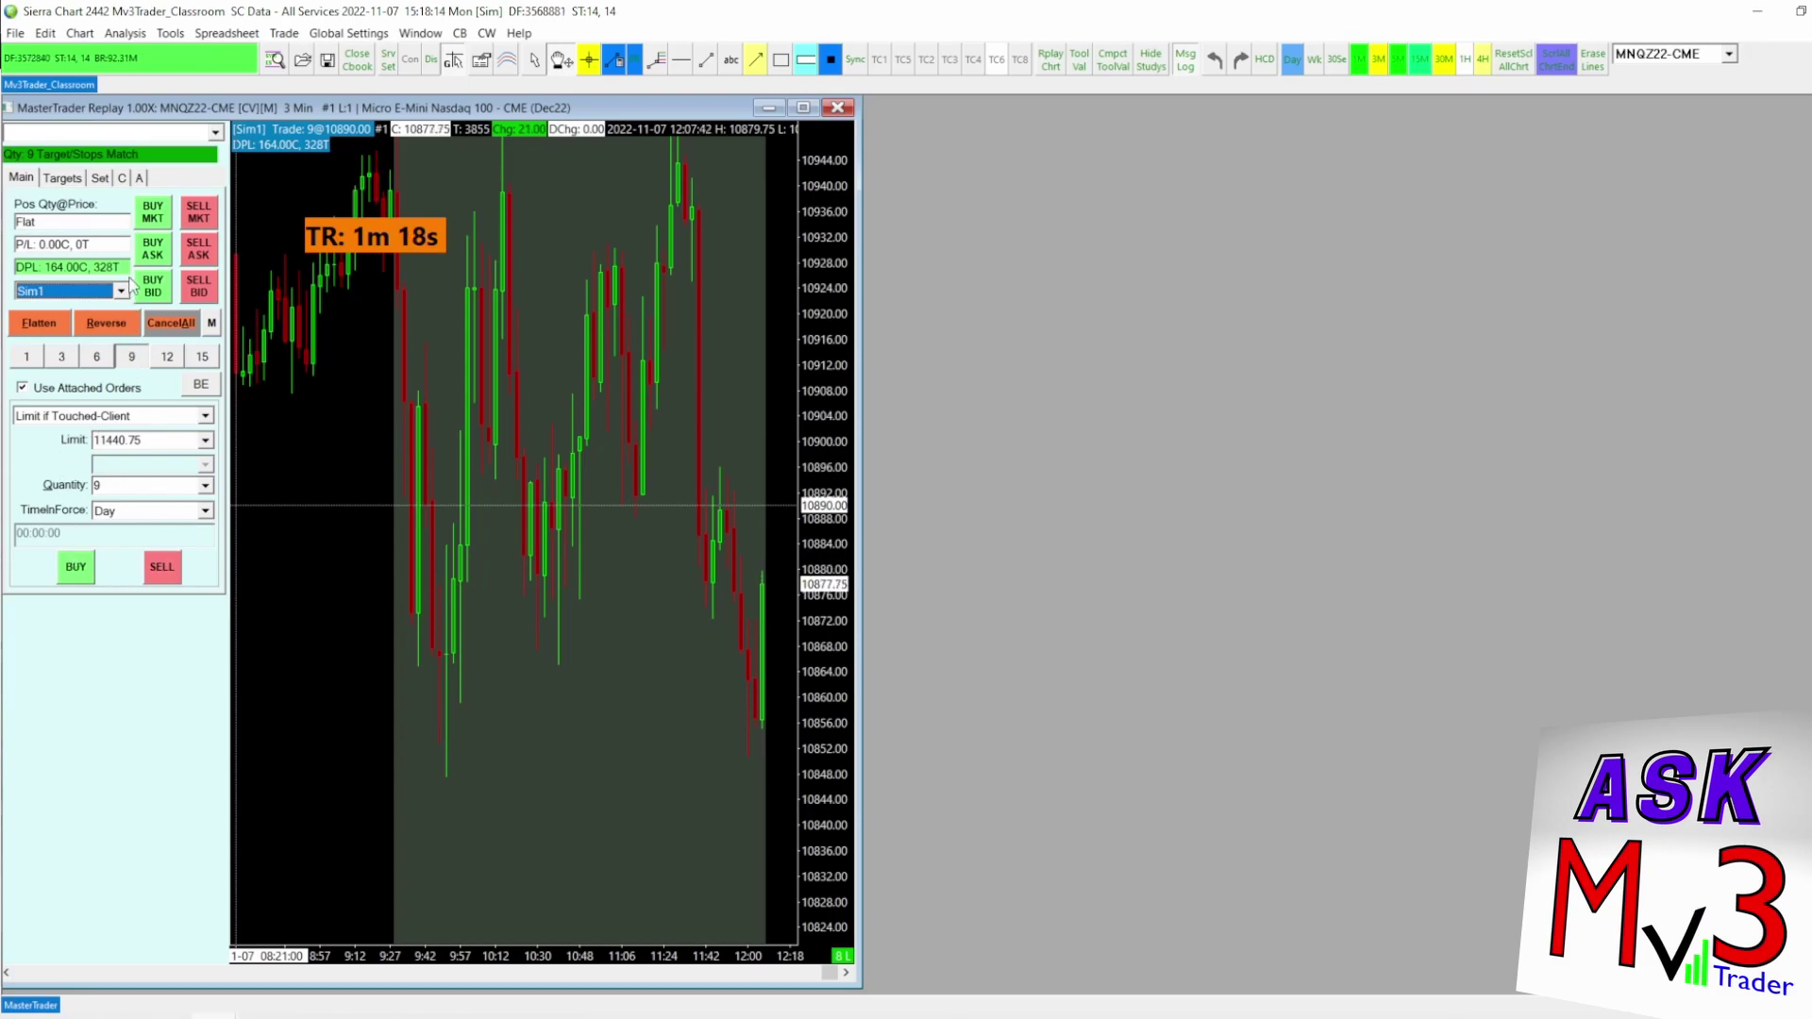
Buy 9 contracts at market and let the replayed trade run until the position is flat.
left_click(153, 213)
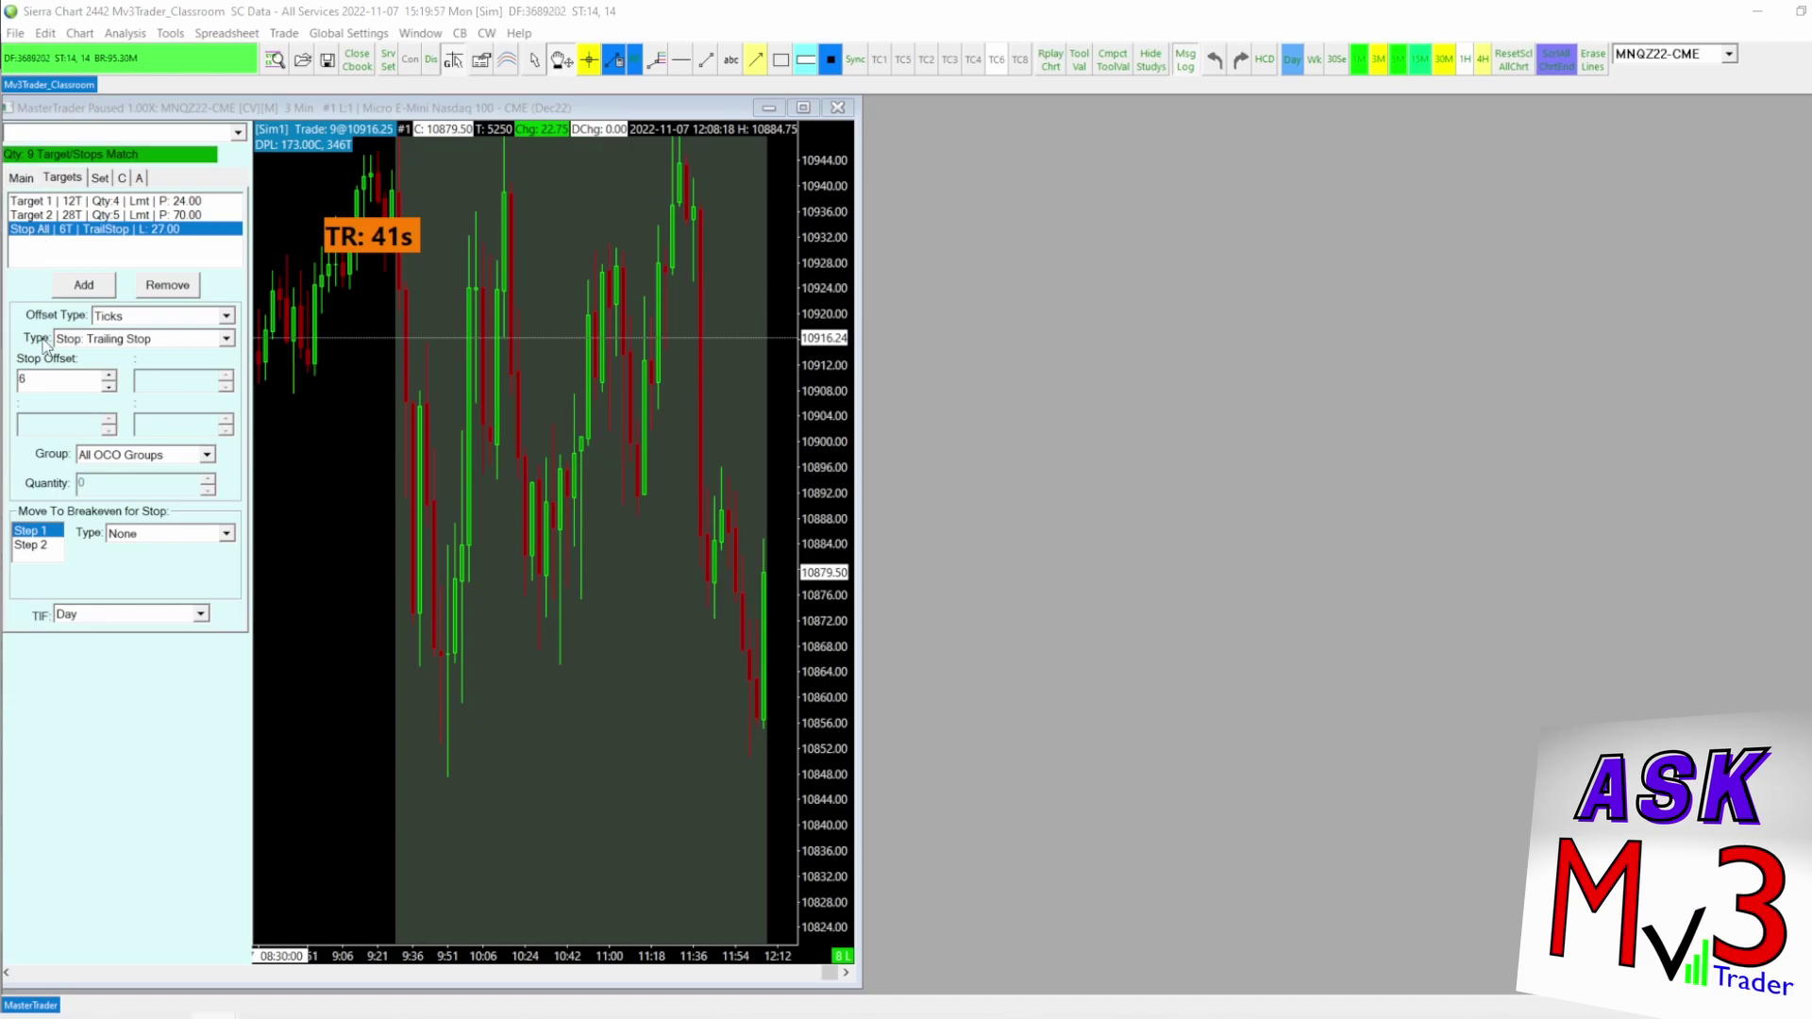
Add a new entry as a fixed Stop type and change Stop 1 to a fixed Stop.
left_click(66, 287)
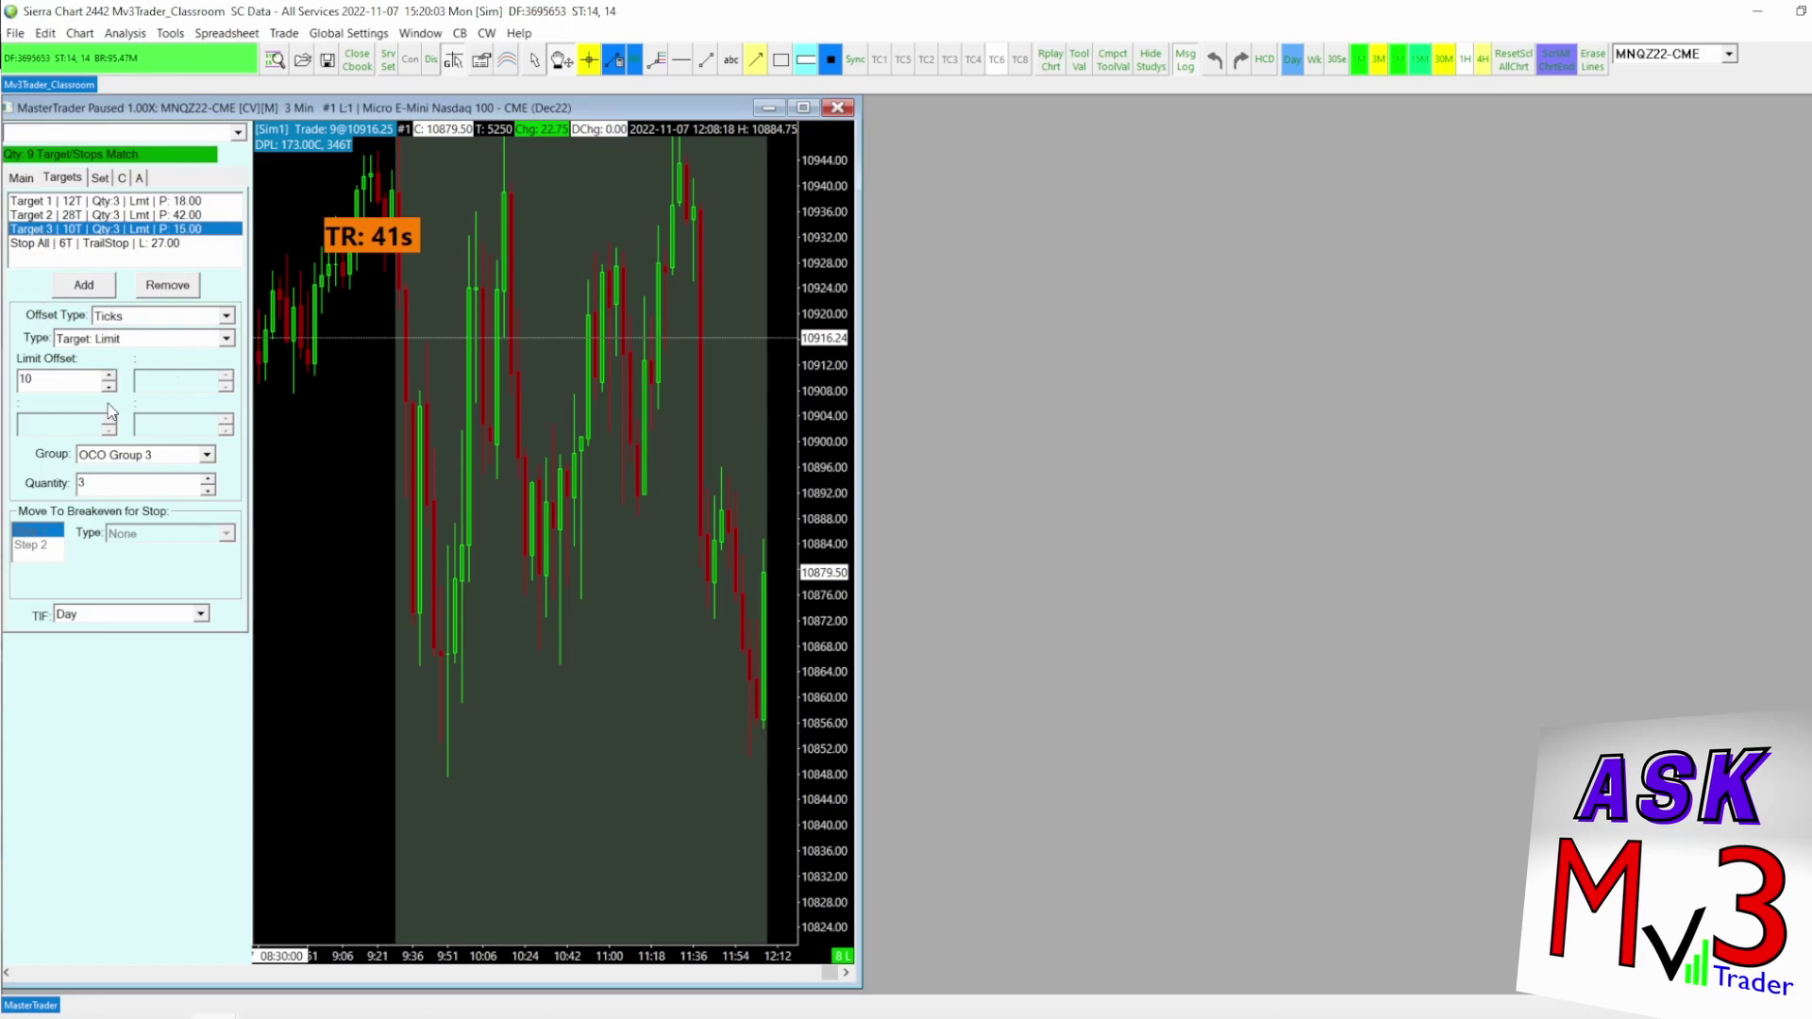
left_click(226, 338)
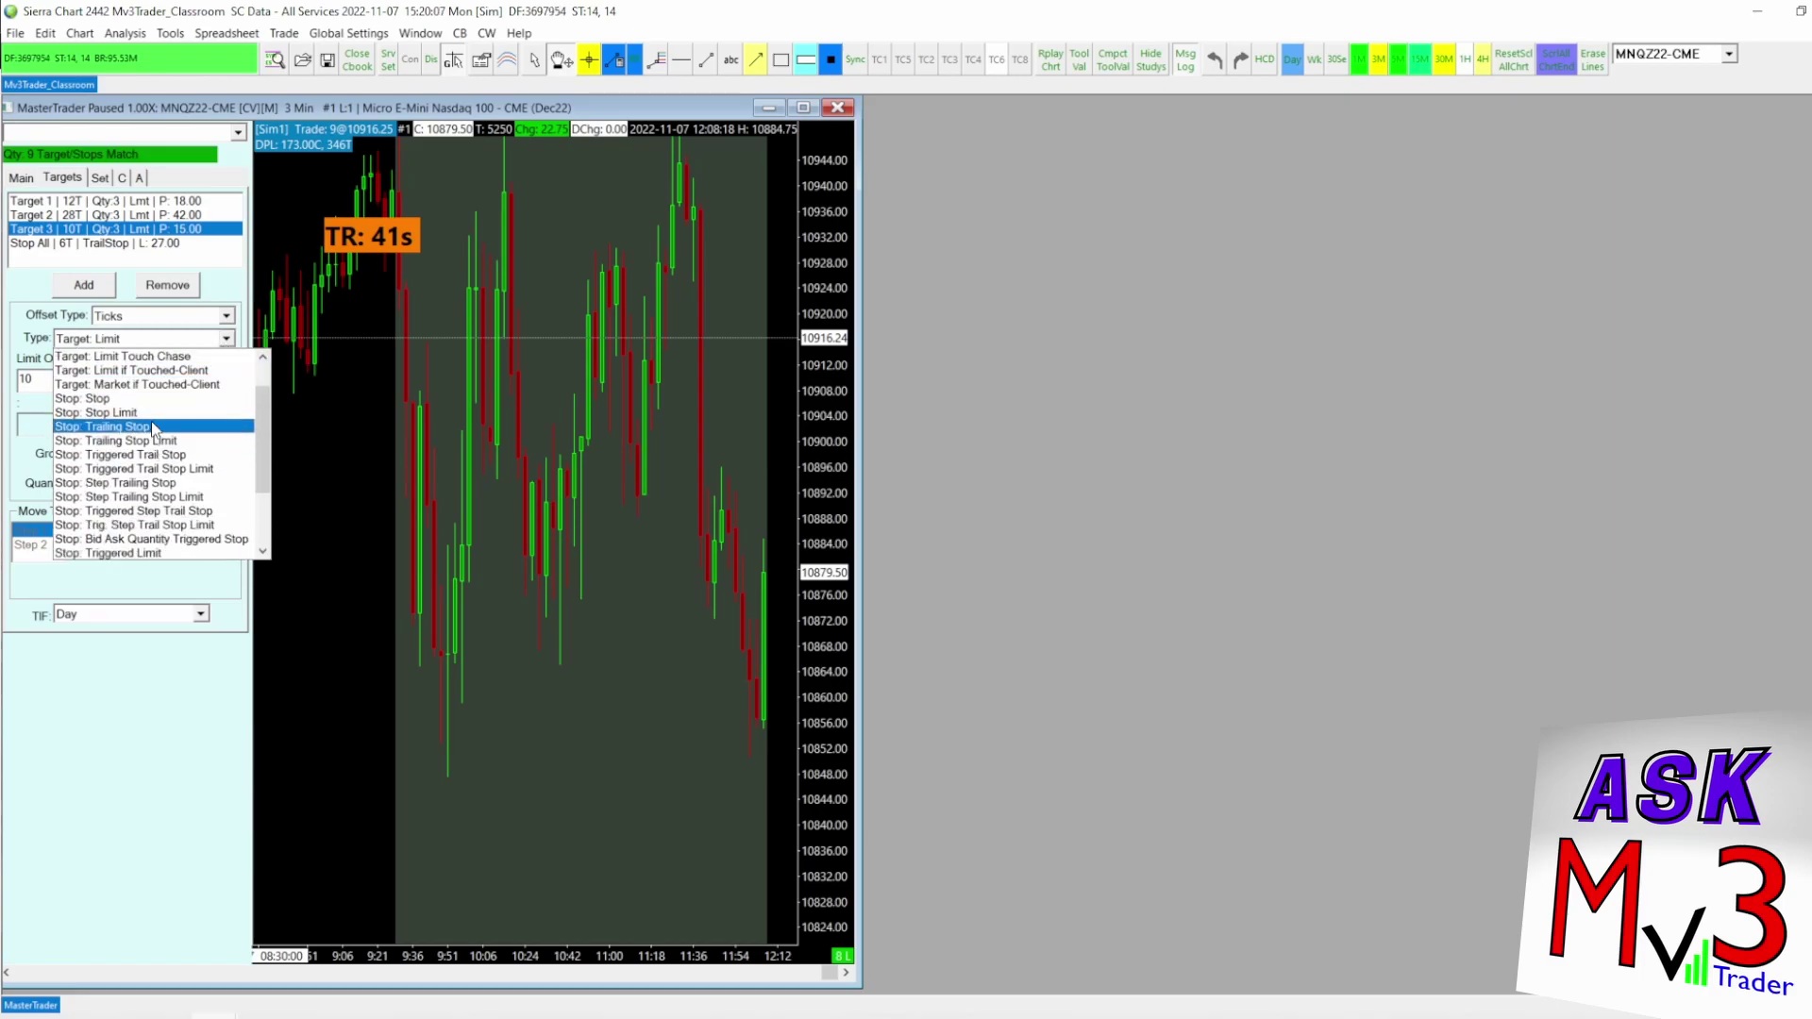
left_click(101, 400)
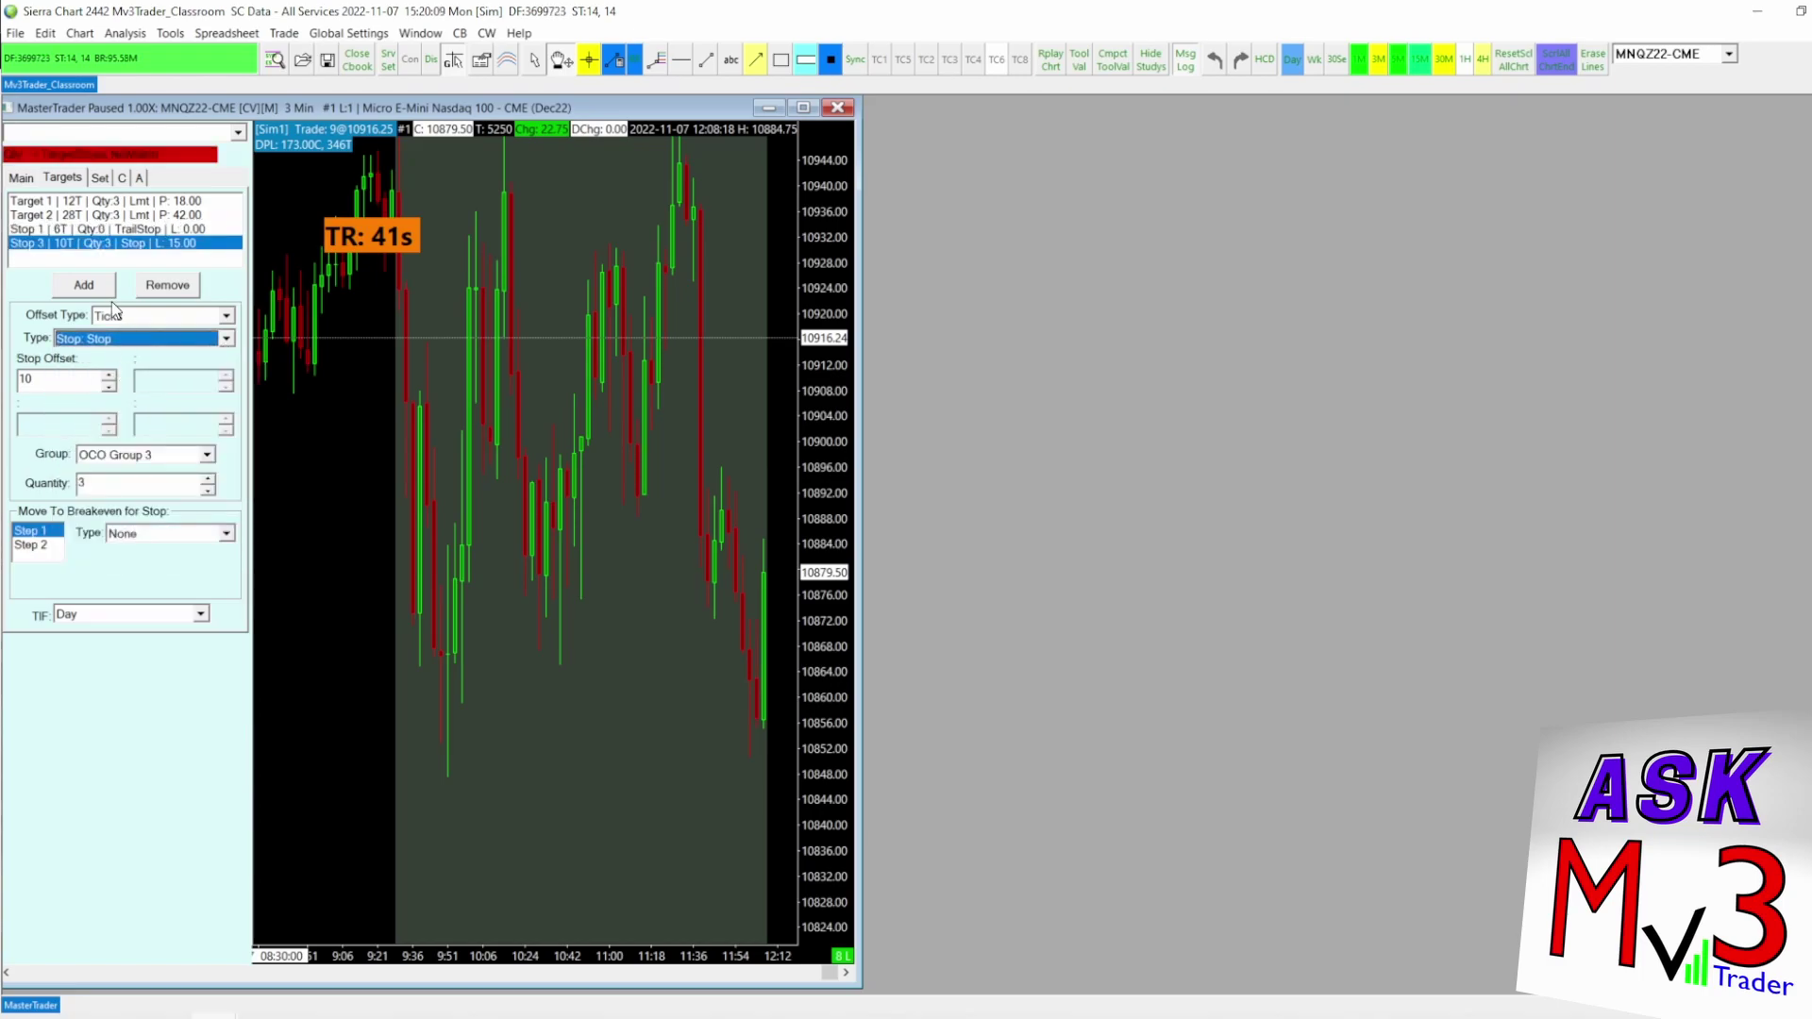
left_click(81, 229)
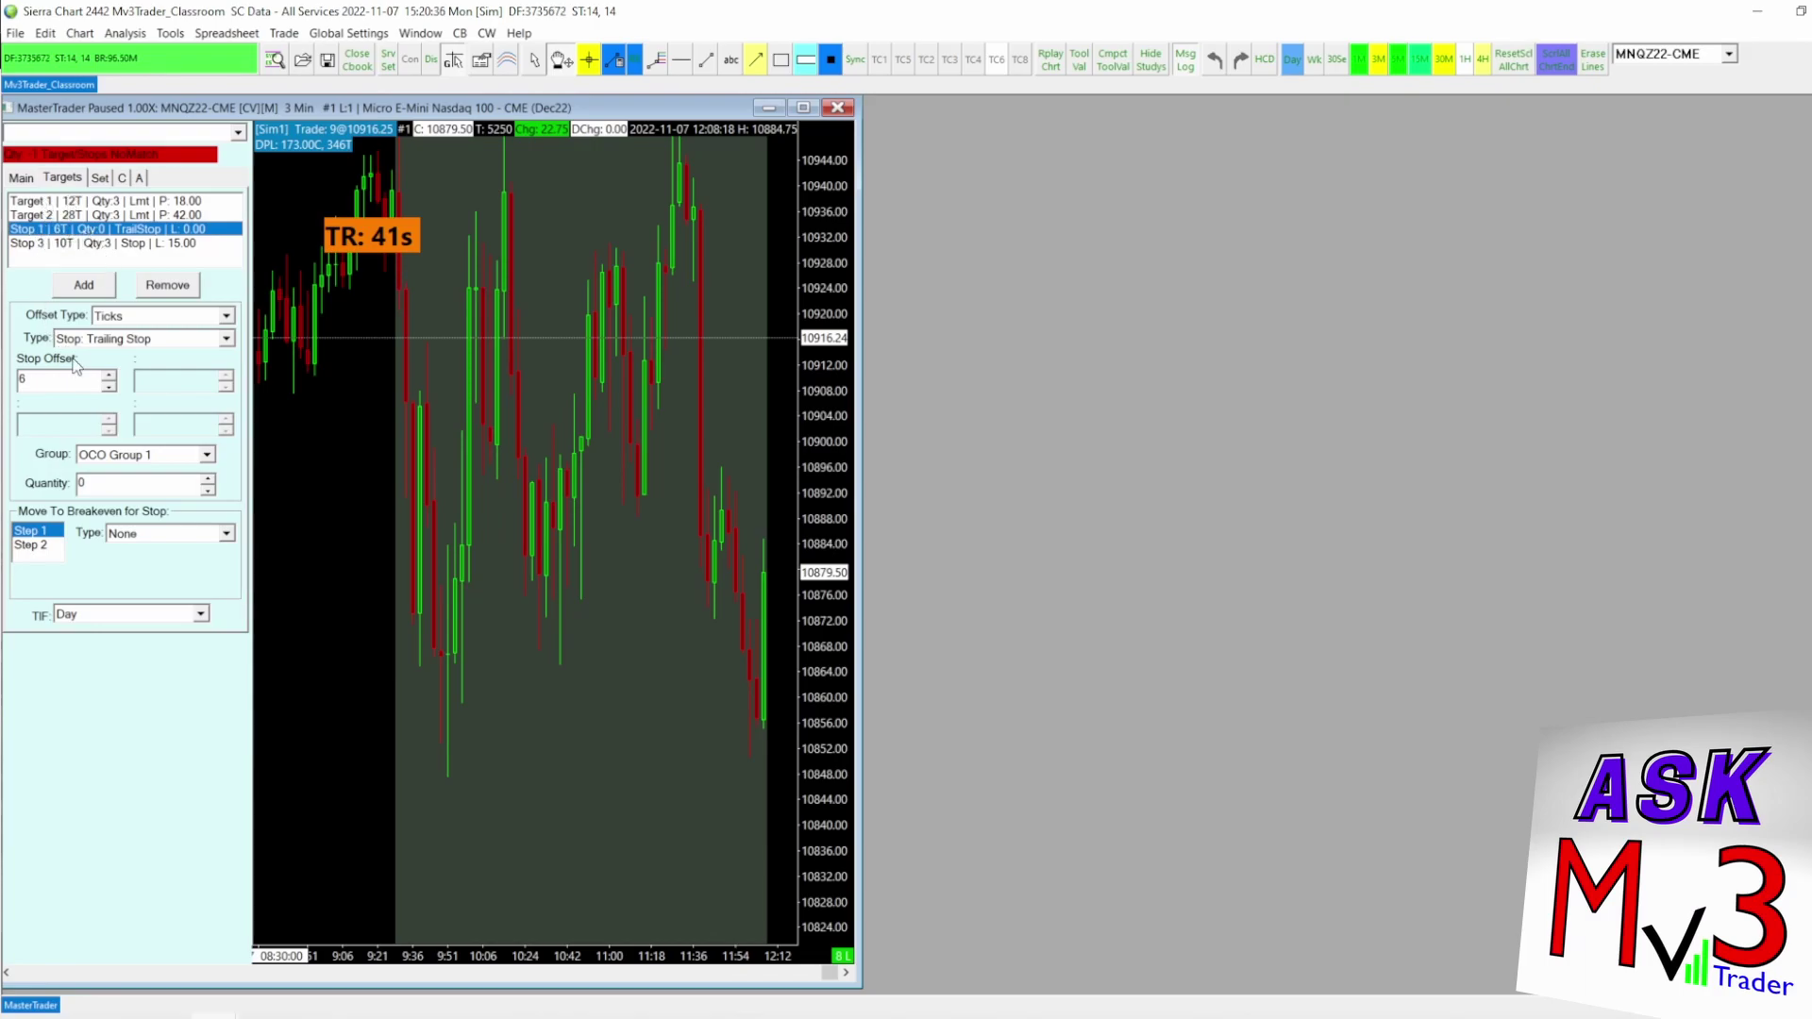
left_click(227, 340)
scroll(161, 373, "up", 1)
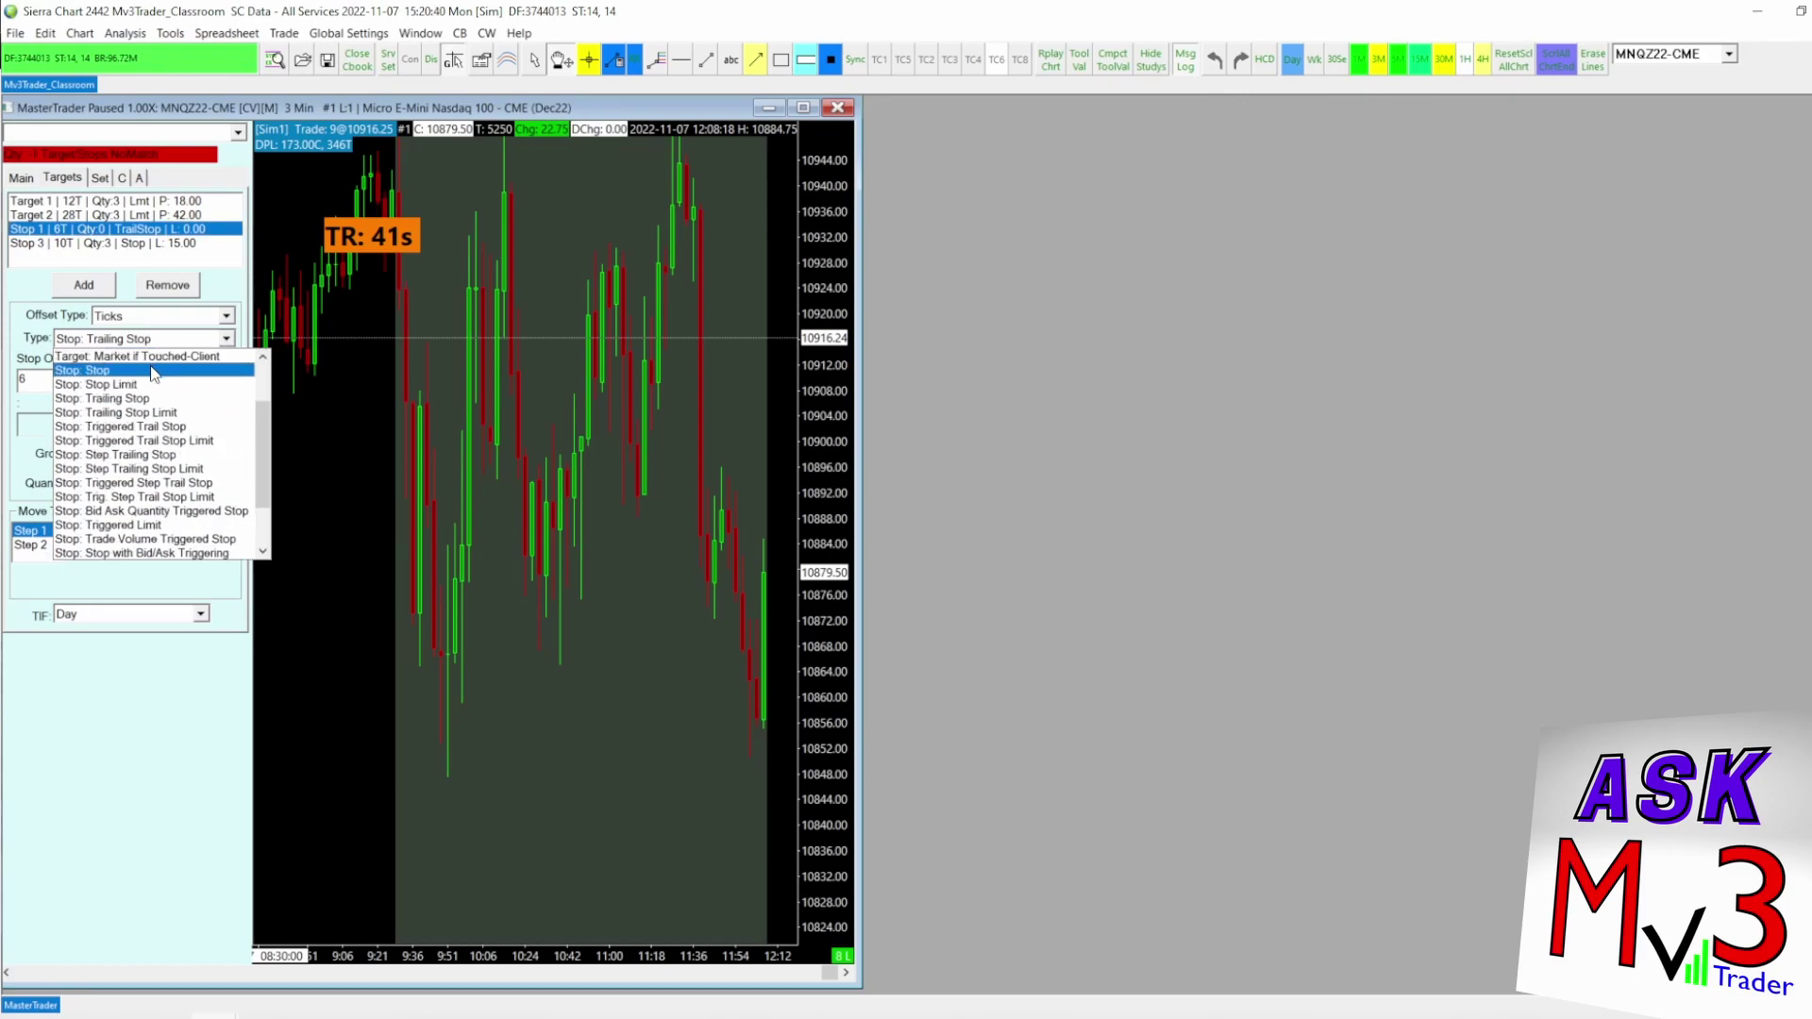
left_click(154, 371)
Make the other stop a trailing stop in OCO Group 2 with a 6-tick offset.
left_click(36, 245)
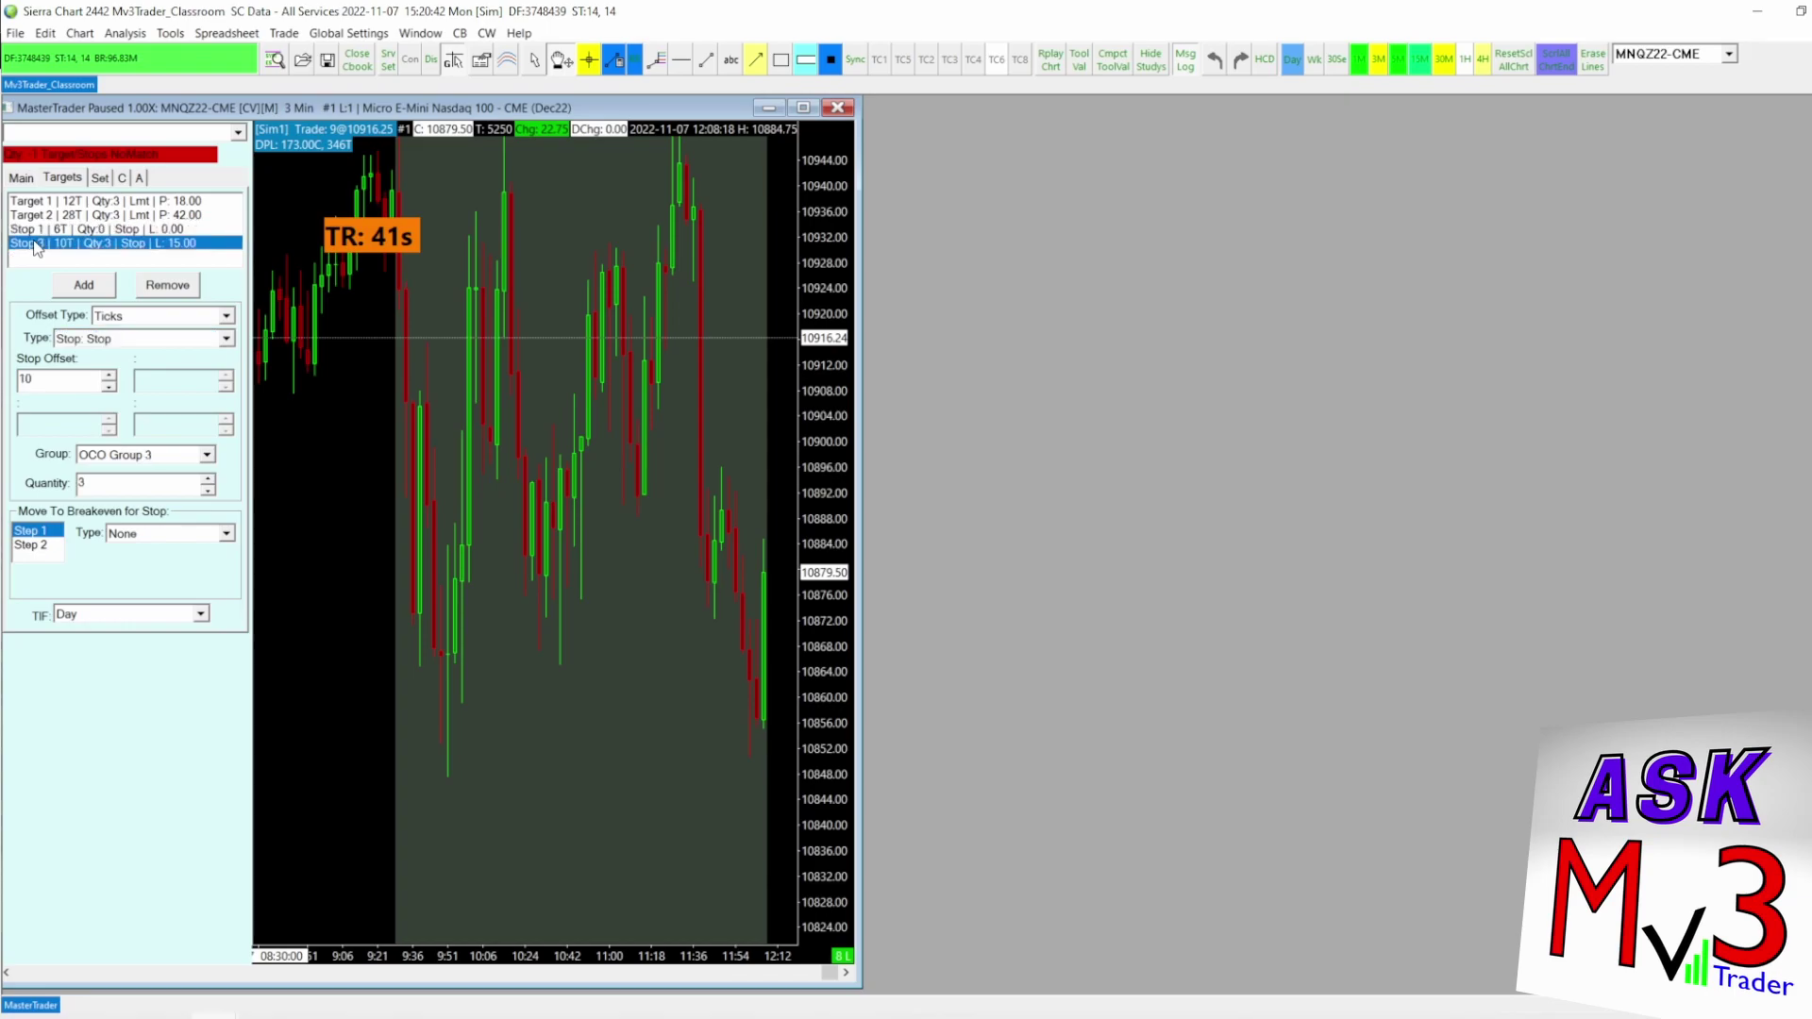
left_click(203, 457)
left_click(161, 485)
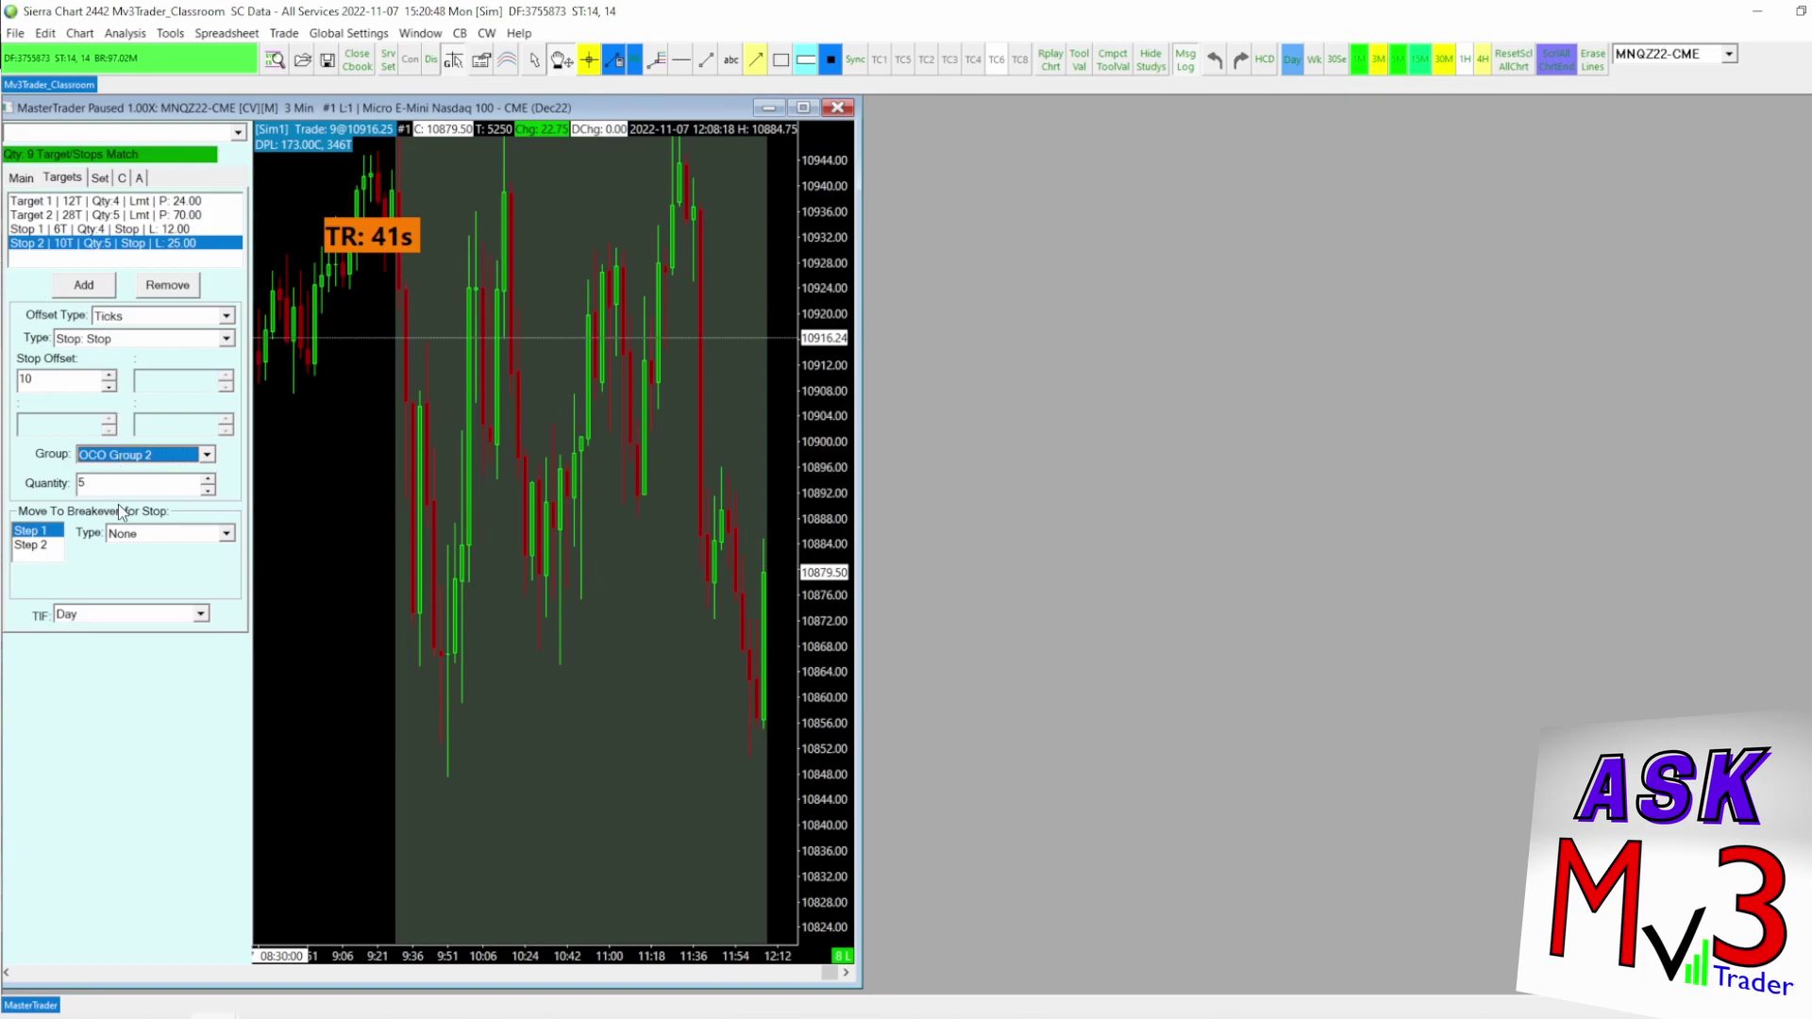
left_click(208, 340)
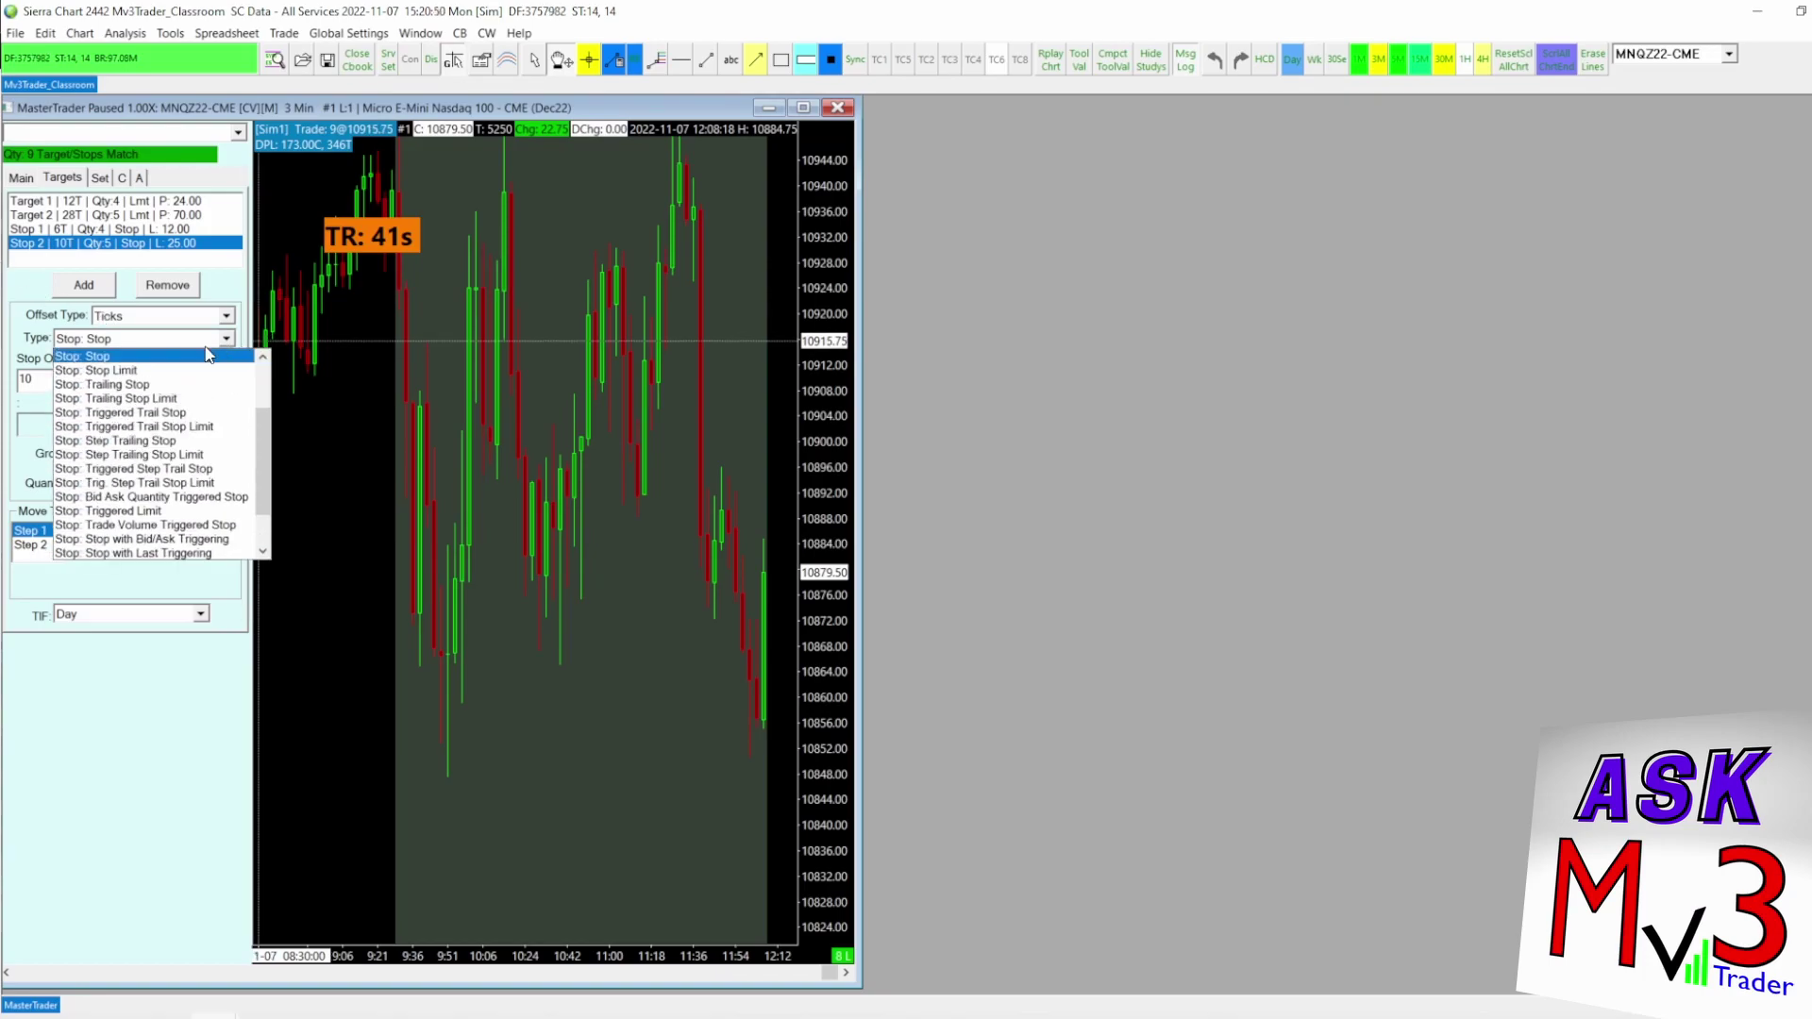
left_click(175, 384)
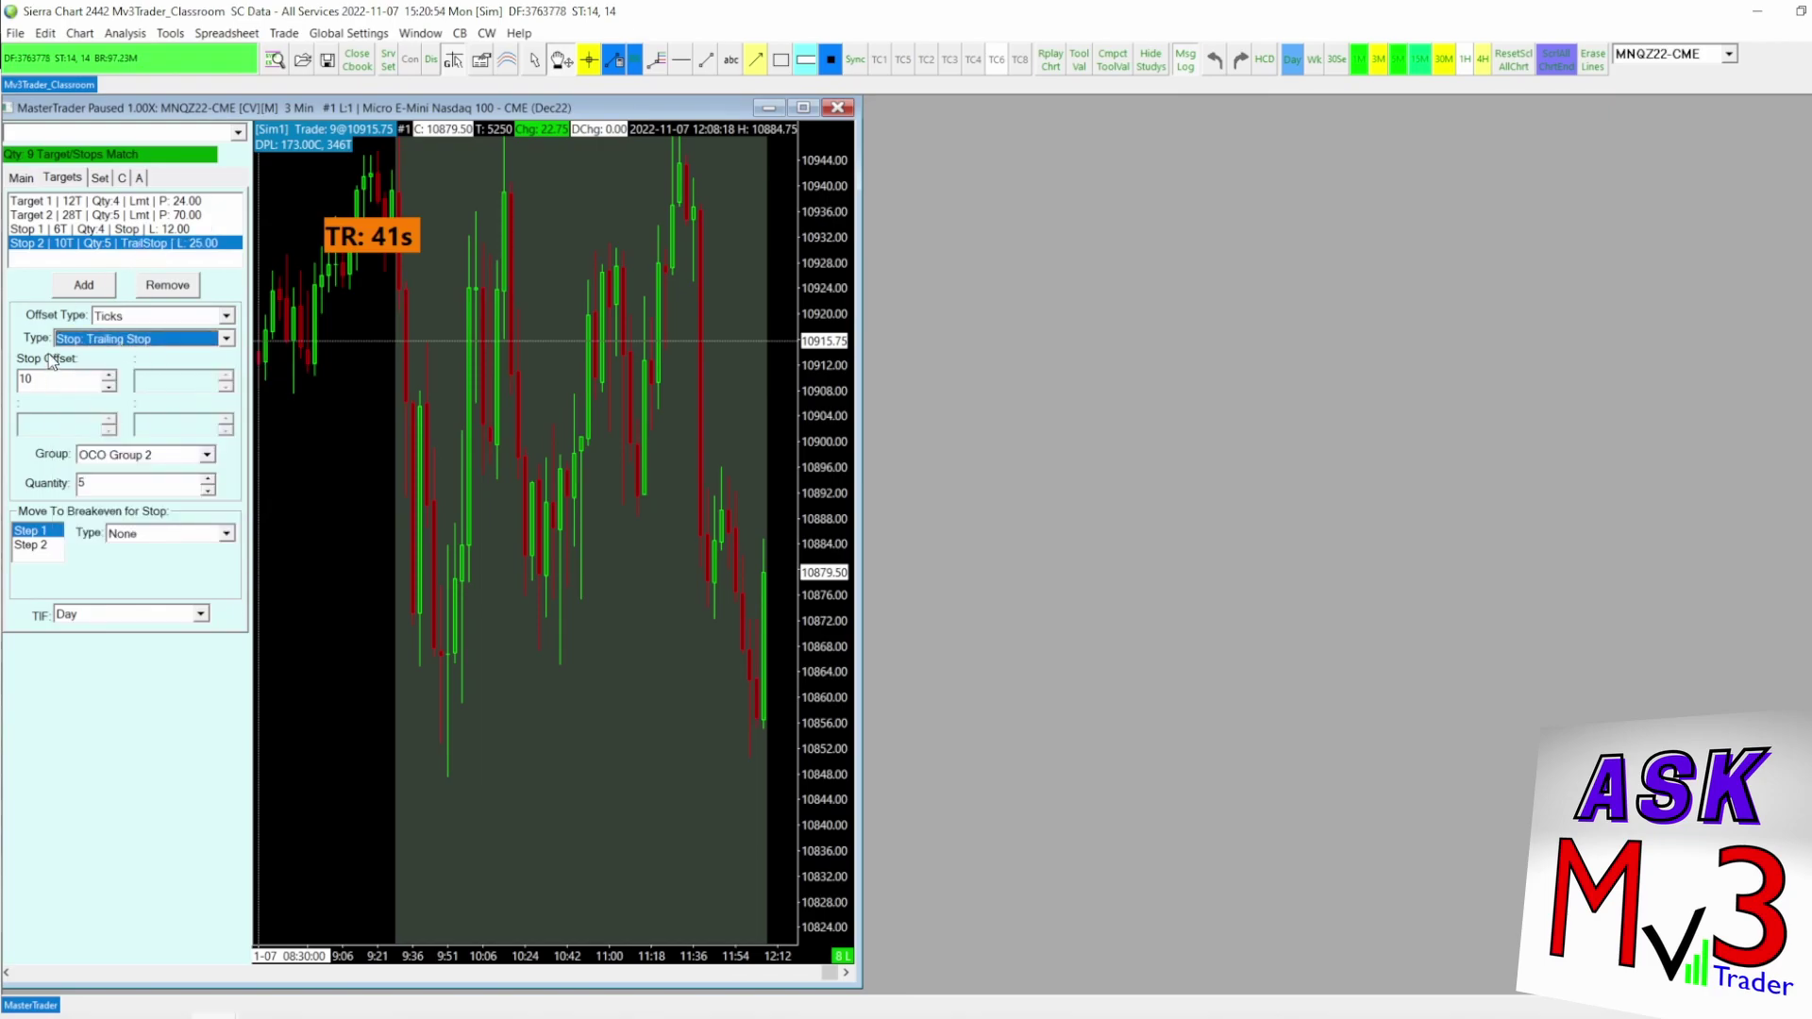
left_click(25, 380)
key("BackSpace")
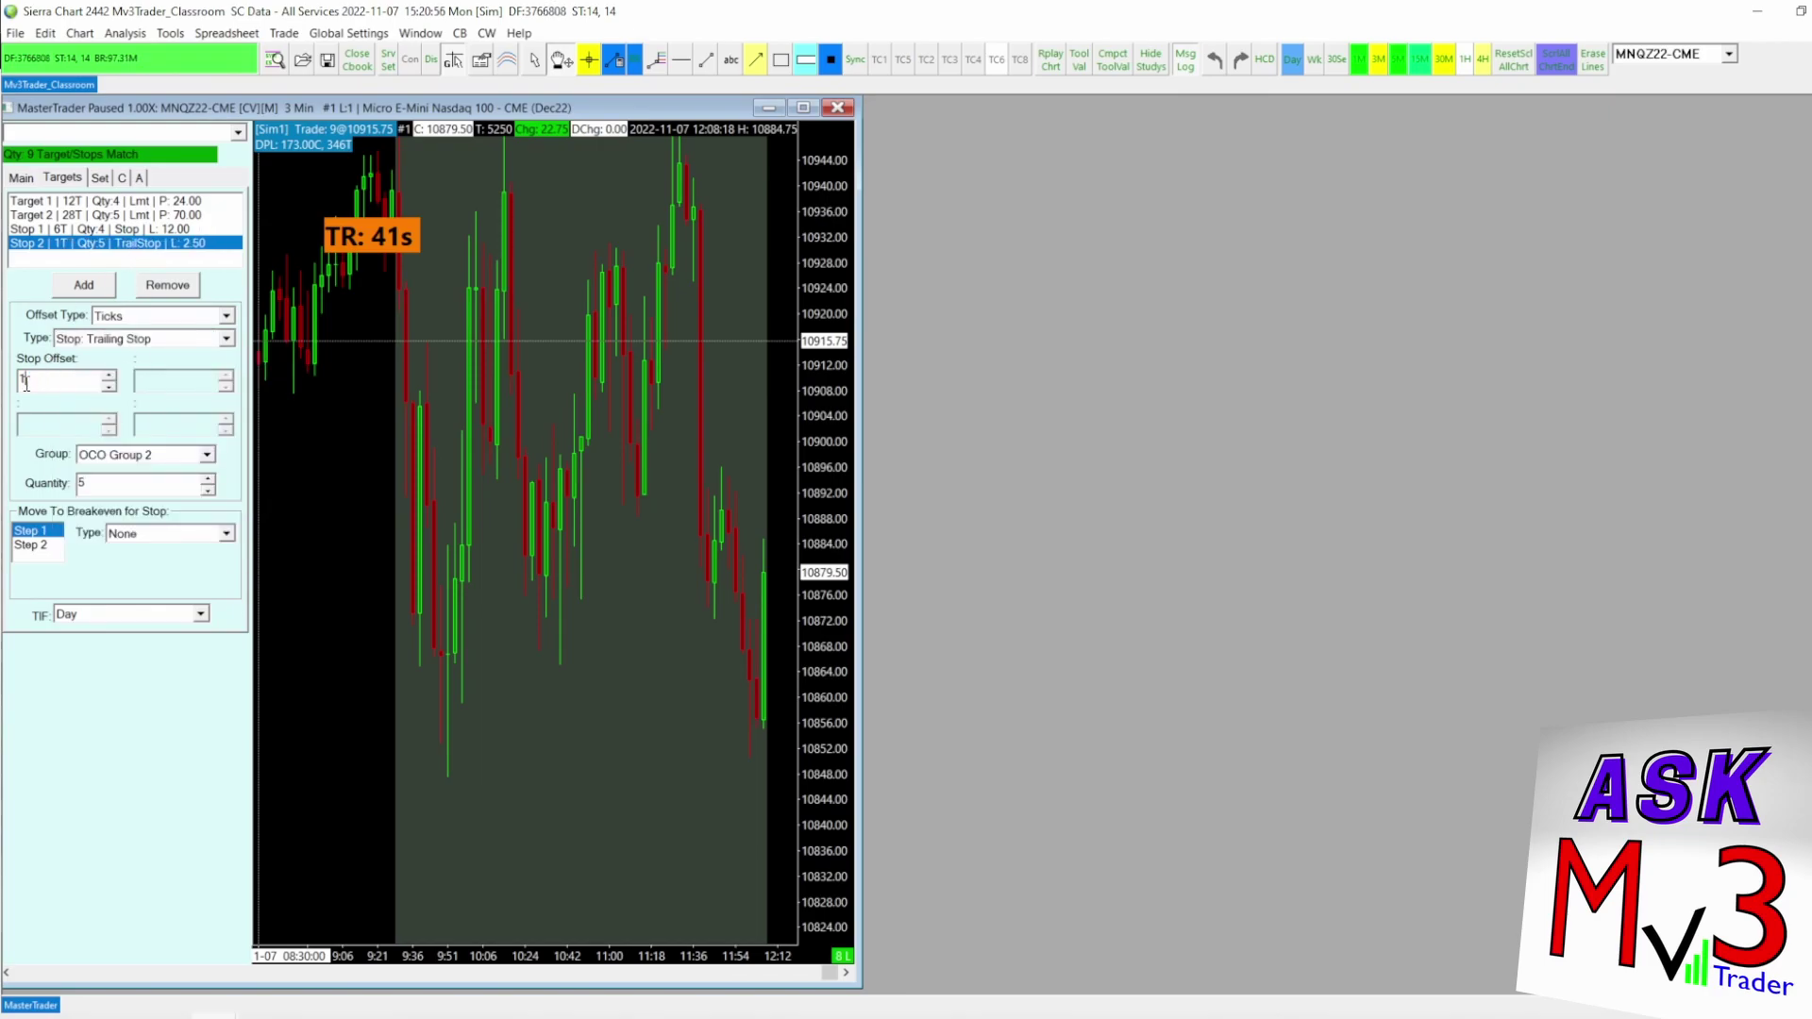
type("6")
key("Delete")
From the Main tab, buy 3 contracts at market using the new per-target stops.
left_click(34, 178)
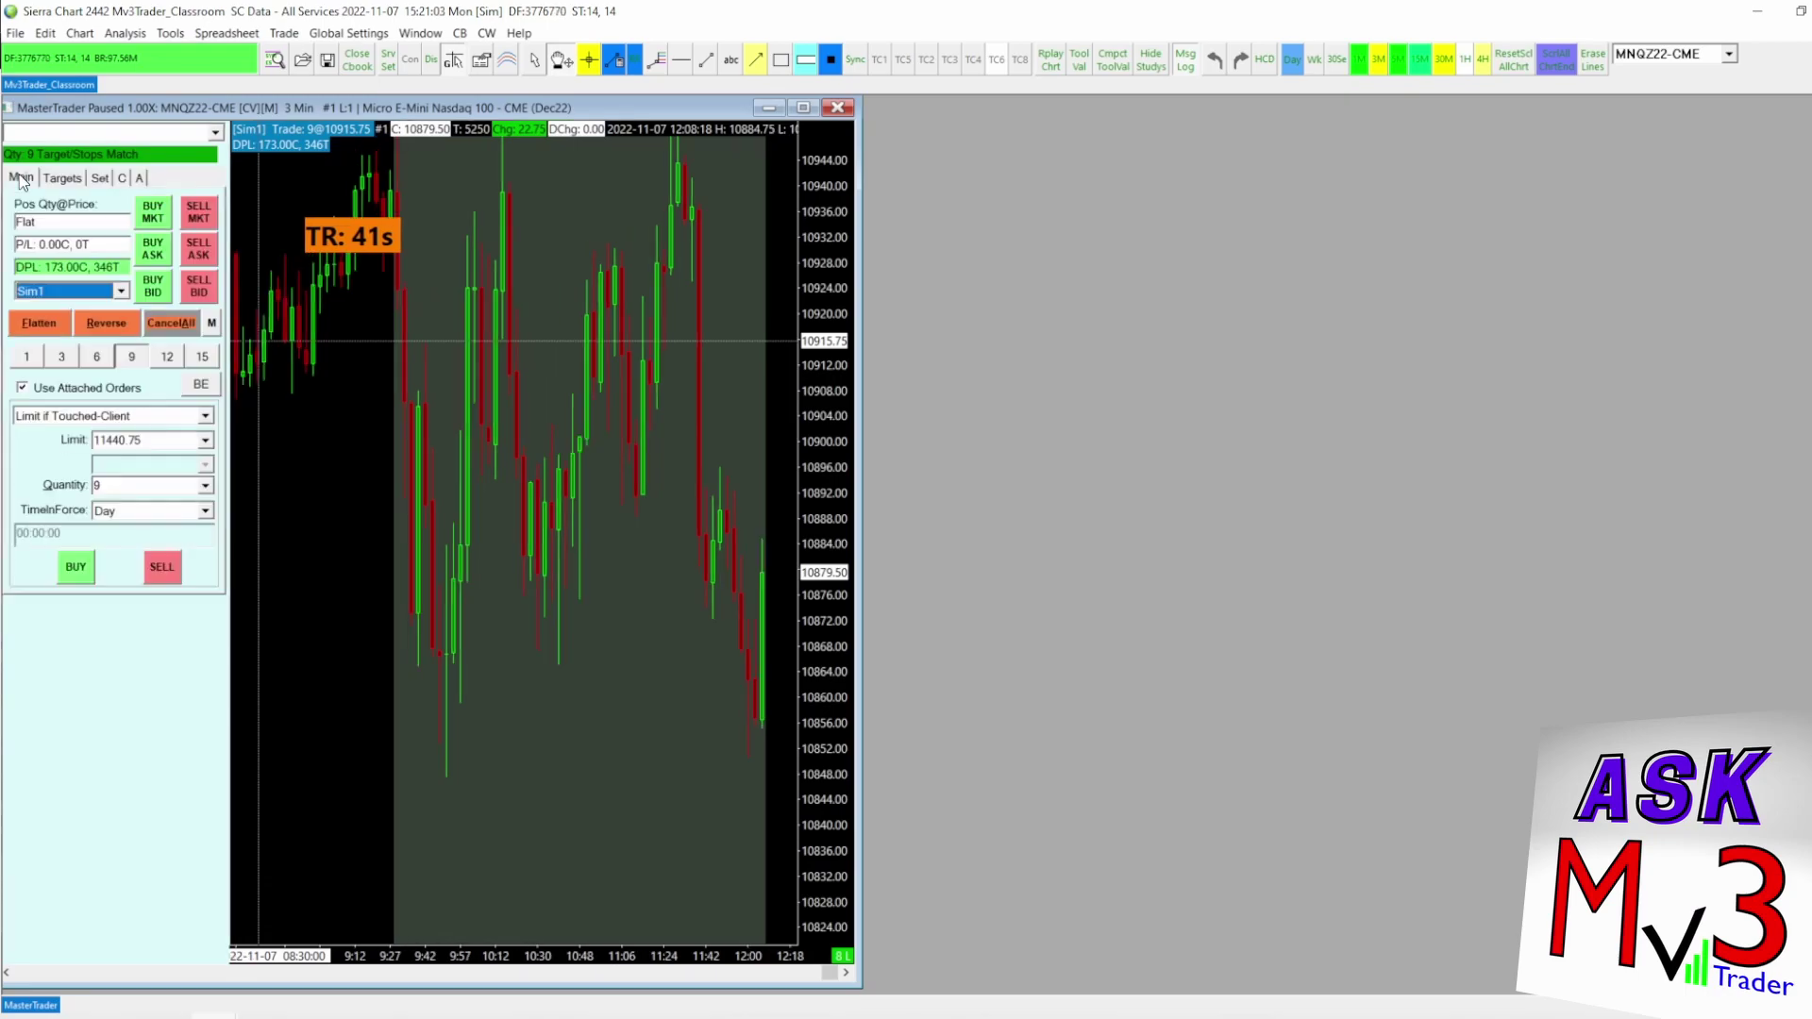
left_click(63, 357)
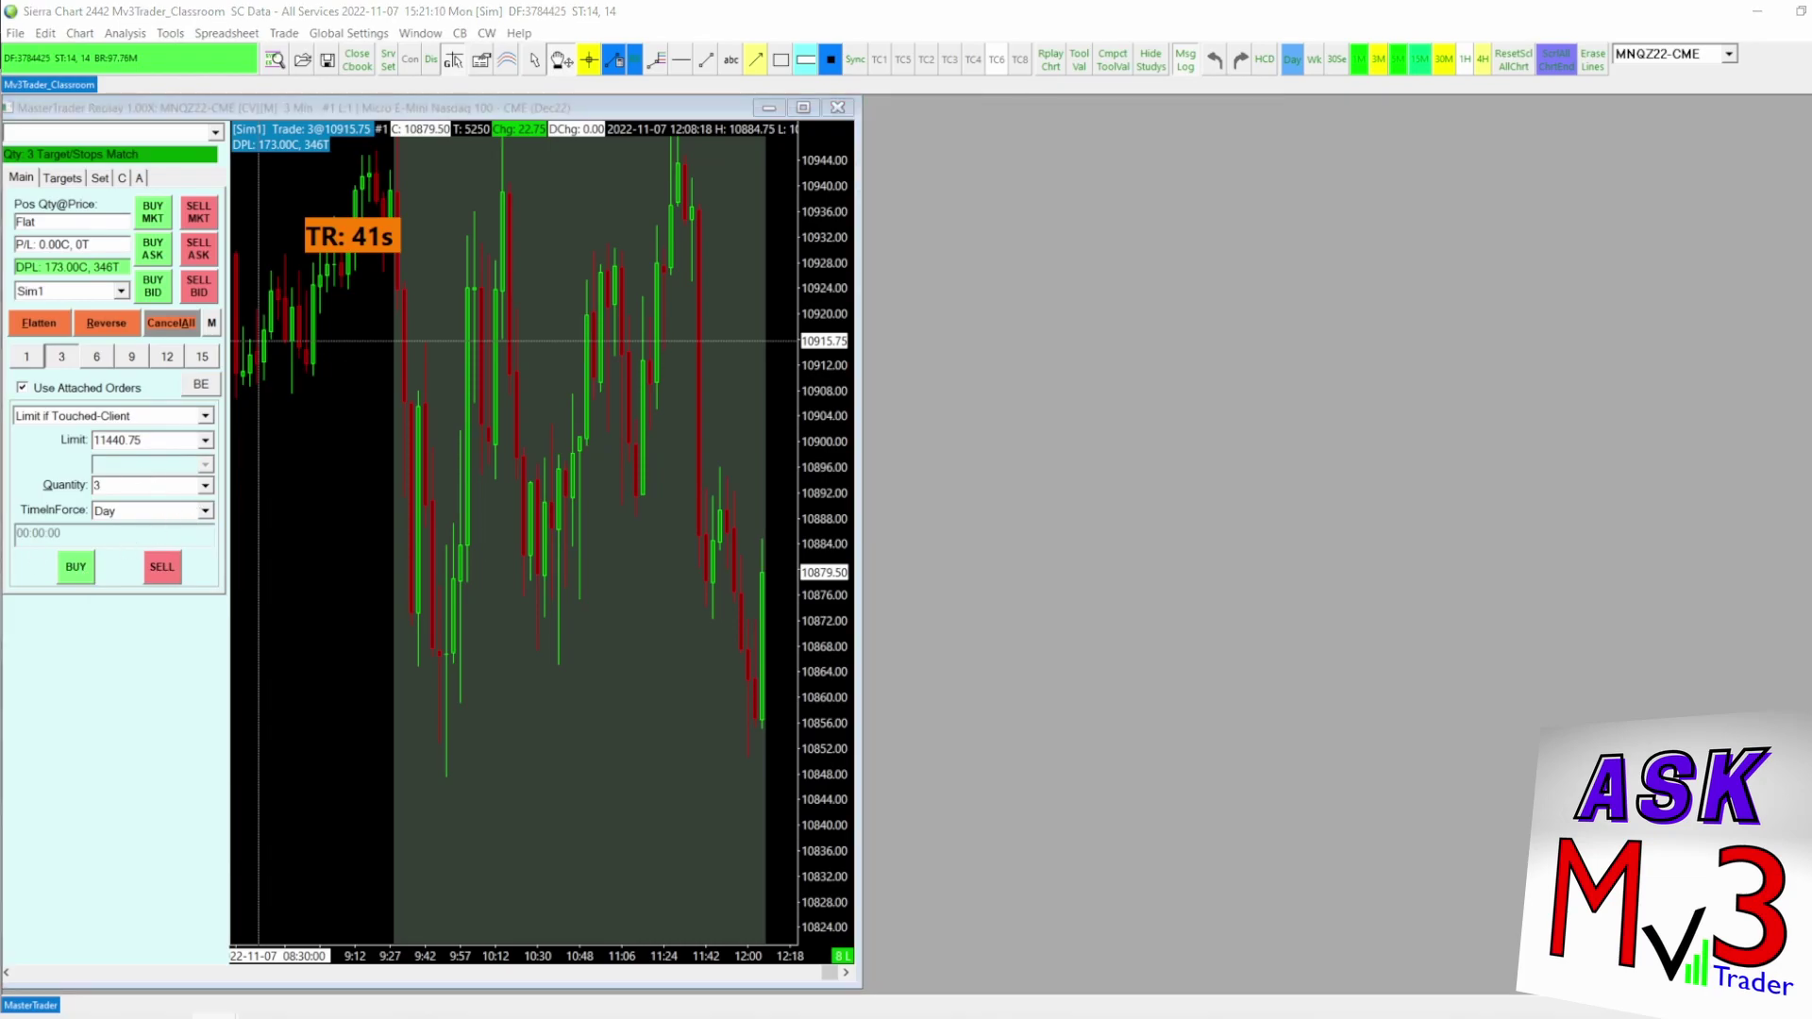
left_click(155, 215)
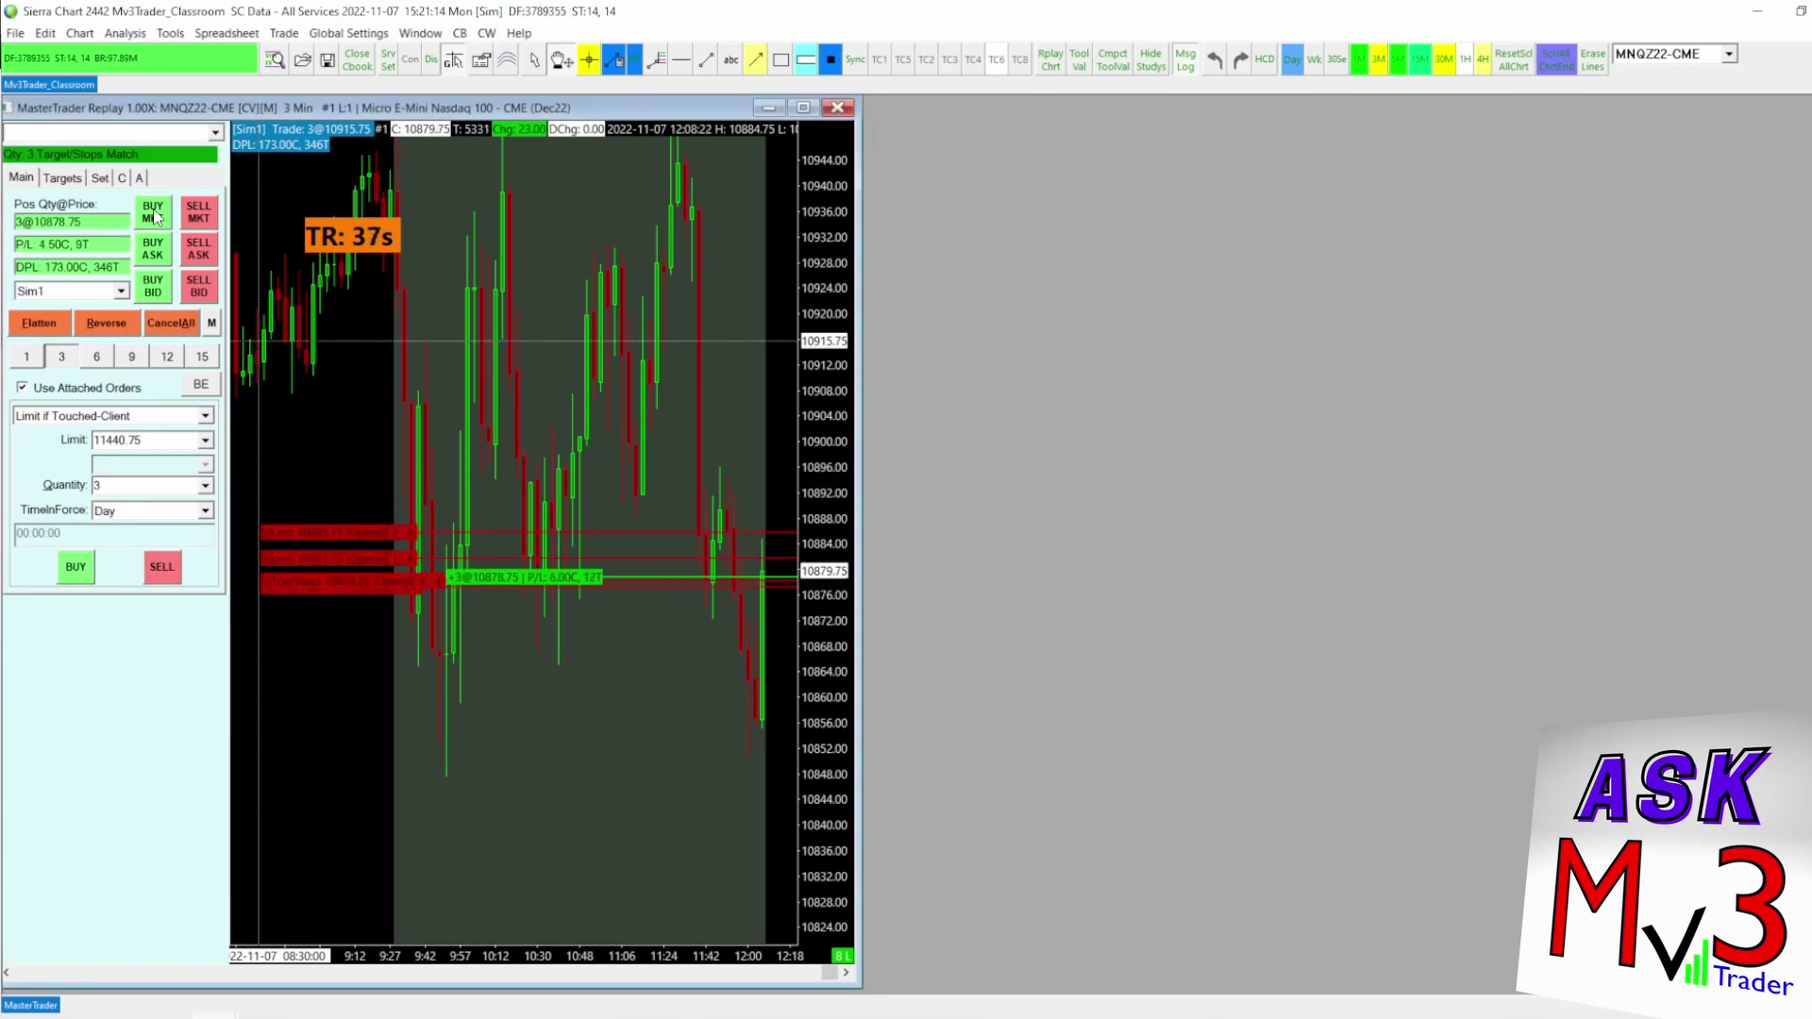